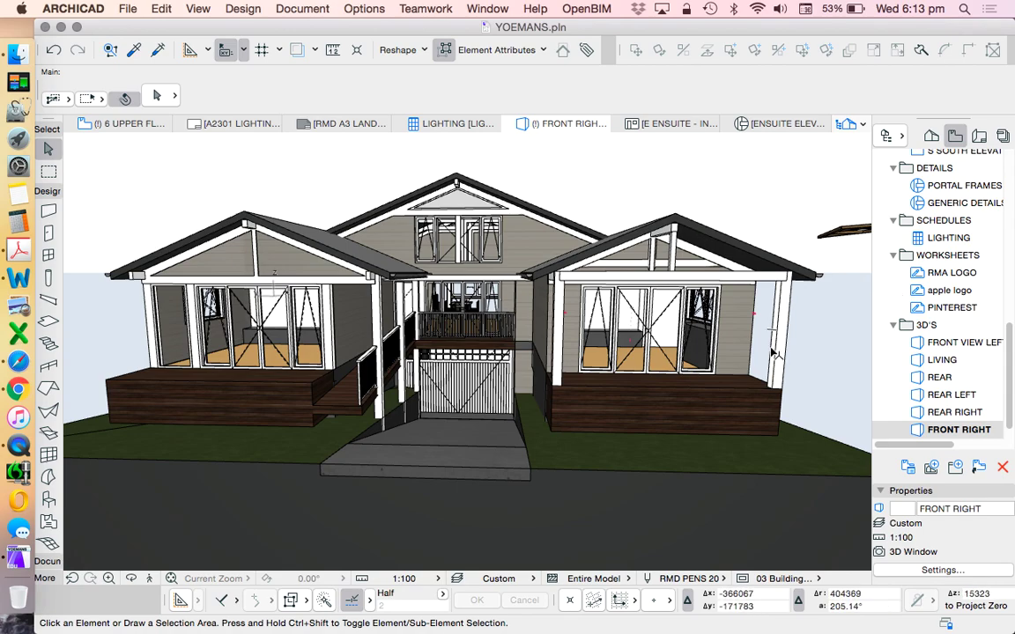
Bring up Layer Settings (Model views) and scroll its Layers list below the RMD combinations
{"action": "key", "text": "super+l"}
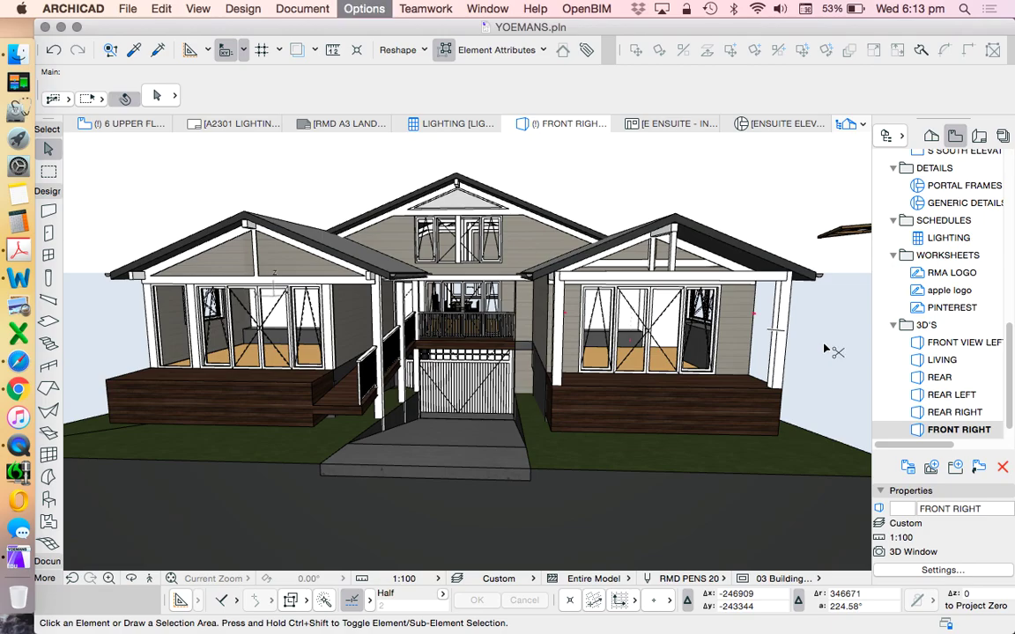
{"action": "left_click_drag", "start_coordinate": [799, 127], "coordinate": [793, 150]}
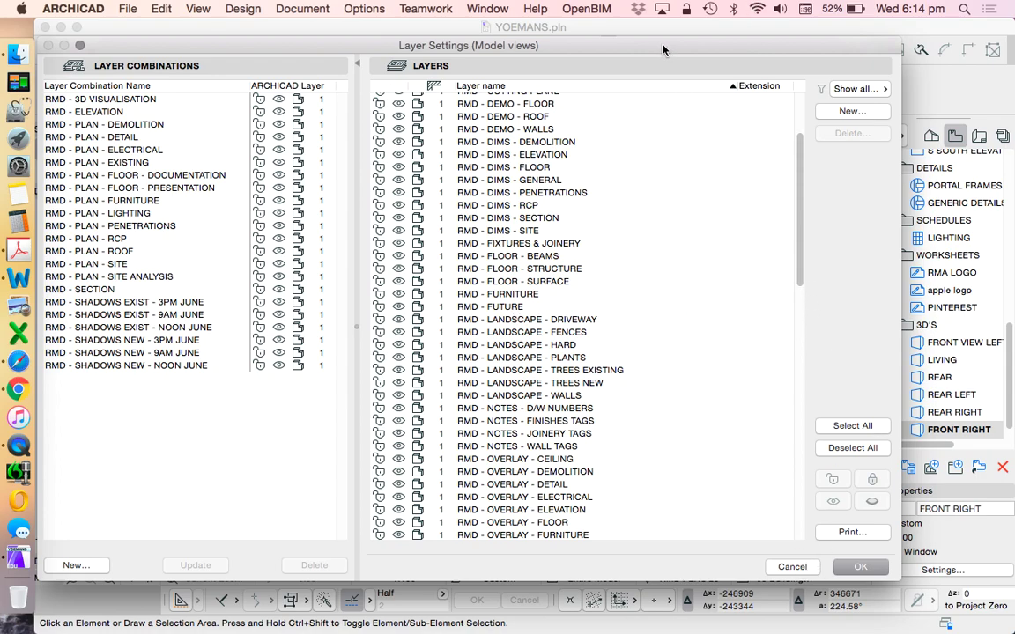
Move the Layer Settings dialog aside to uncover the 3D house model
{"action": "left_click_drag", "start_coordinate": [662, 49], "coordinate": [693, 45]}
Close Layer Settings and orbit the 3D house to a slightly different angle
{"action": "left_click", "coordinate": [866, 564]}
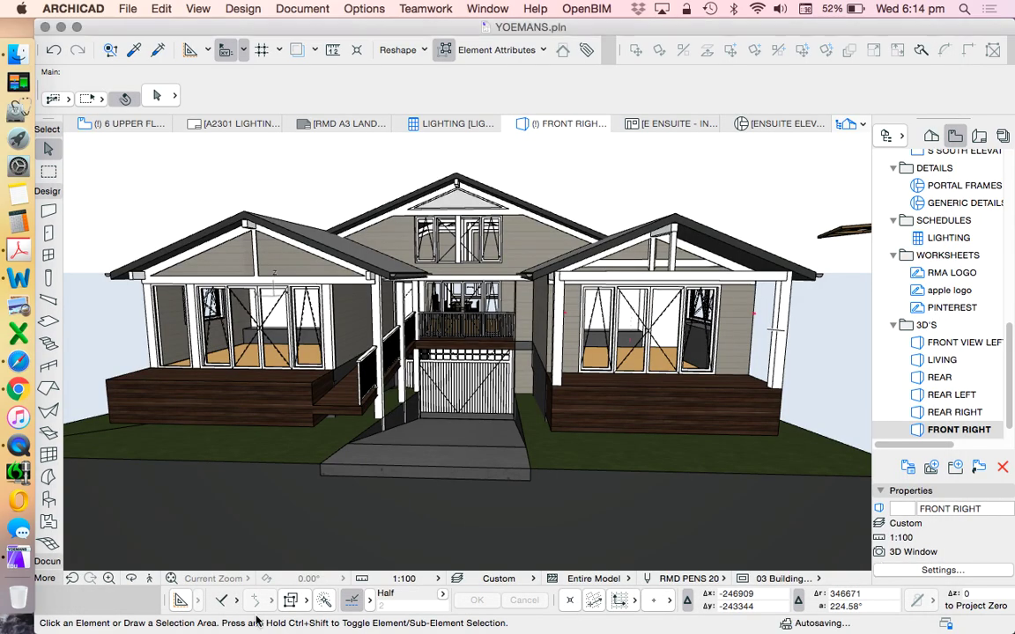
{"action": "left_click", "coordinate": [130, 578]}
{"action": "left_click_drag", "start_coordinate": [651, 369], "coordinate": [670, 364]}
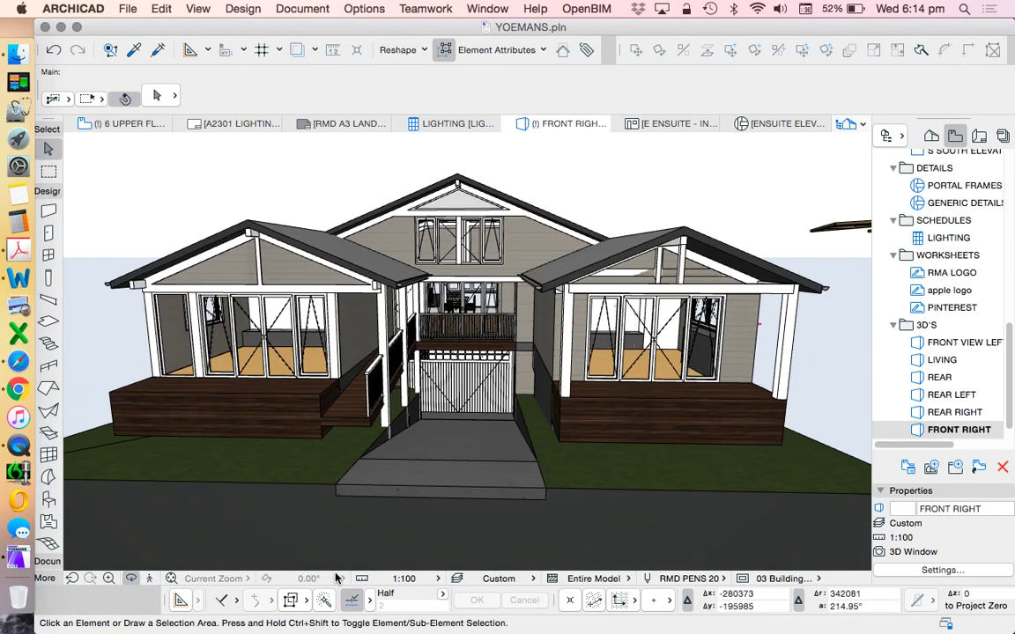
Explore the model, walking across the porch and through the living area to the kitchen
{"action": "left_click", "coordinate": [149, 578]}
{"action": "left_click", "coordinate": [616, 512]}
{"action": "key", "text": "Up"}
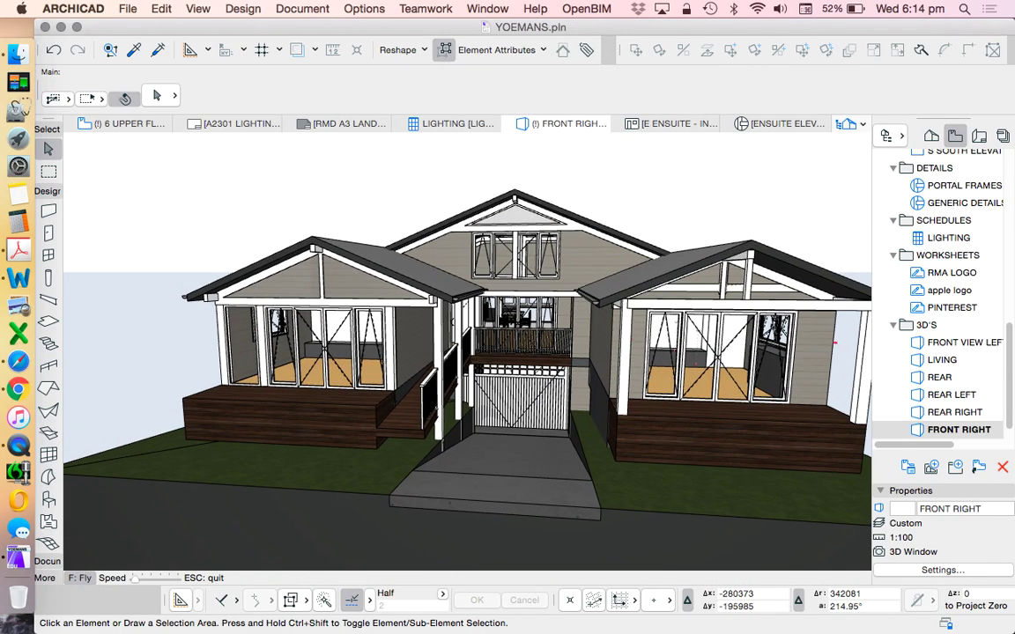
{"action": "key", "text": "Up"}
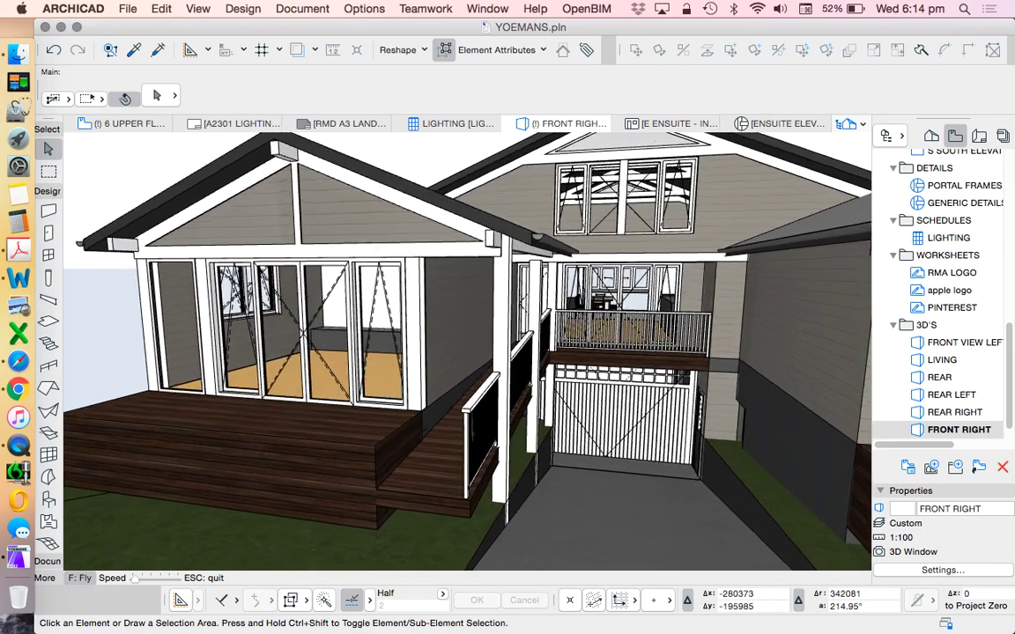
{"action": "key", "text": "Up"}
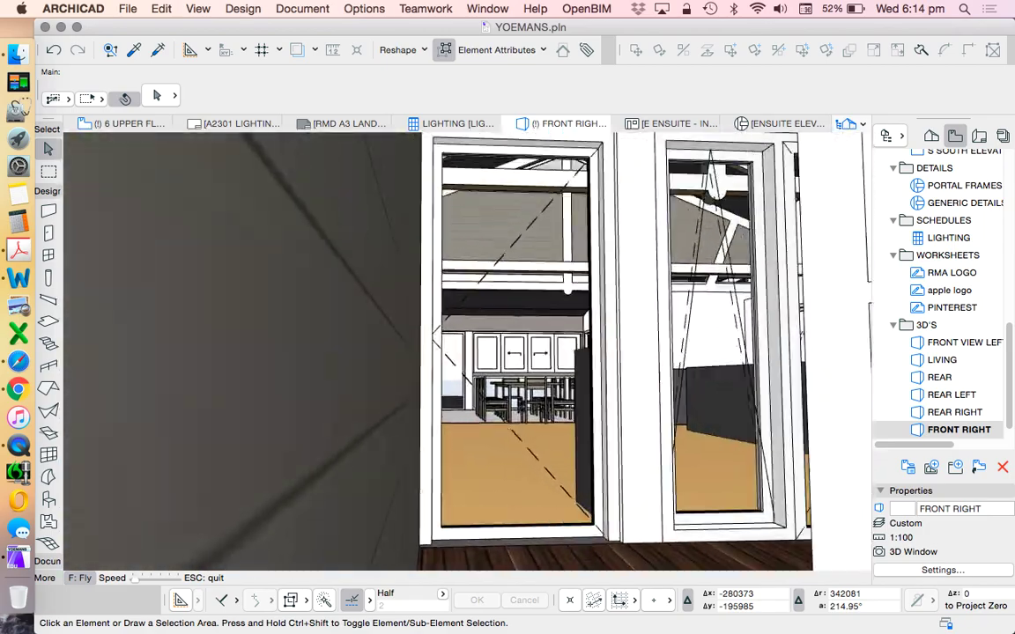
{"action": "key", "text": "Up"}
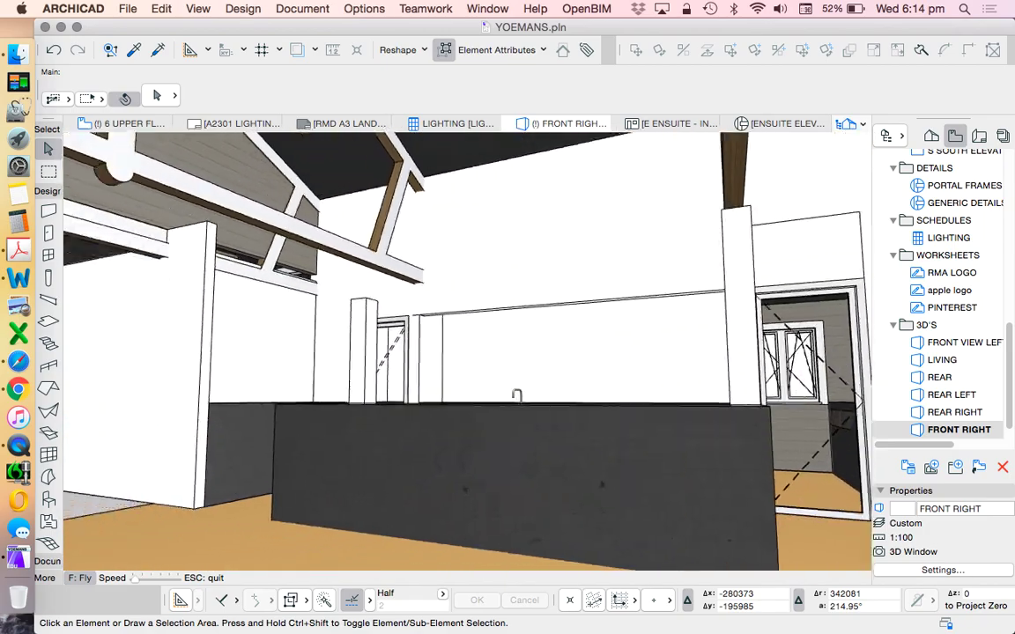
{"action": "key", "text": "Left"}
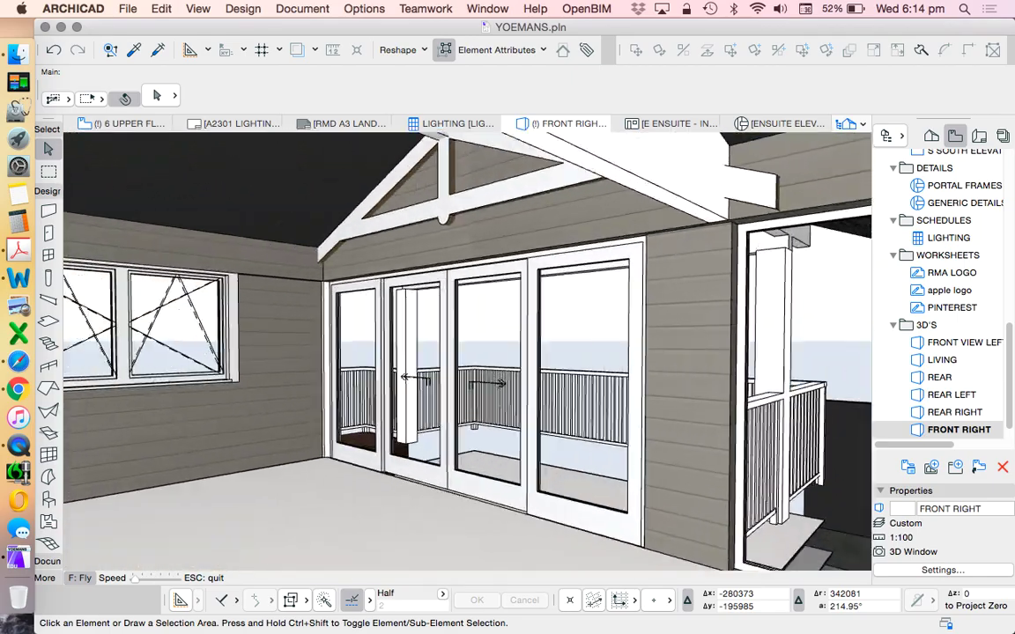
{"action": "key", "text": "Left"}
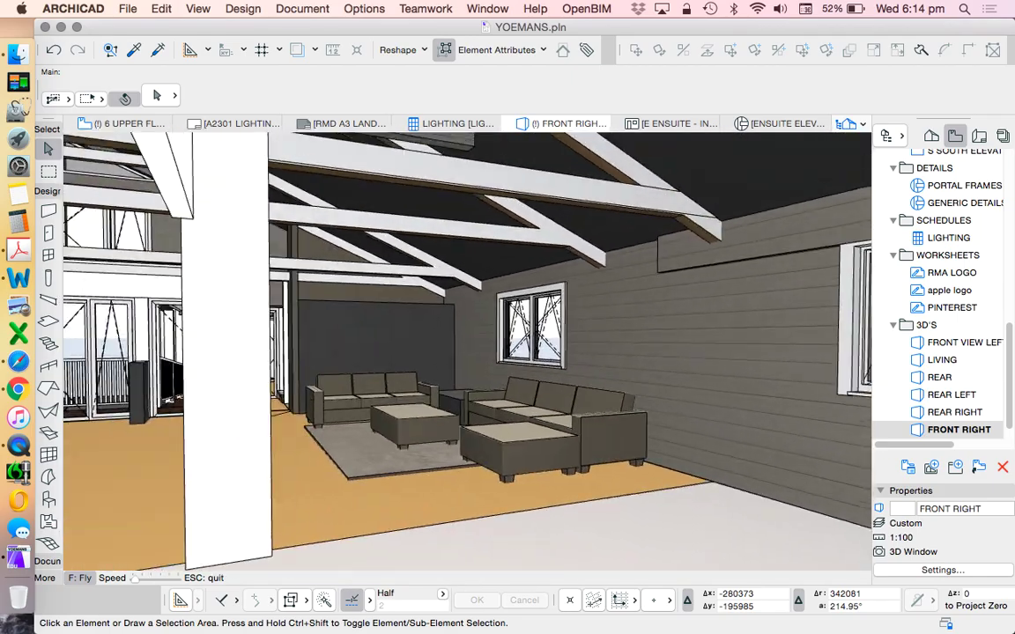
{"action": "key", "text": "Left"}
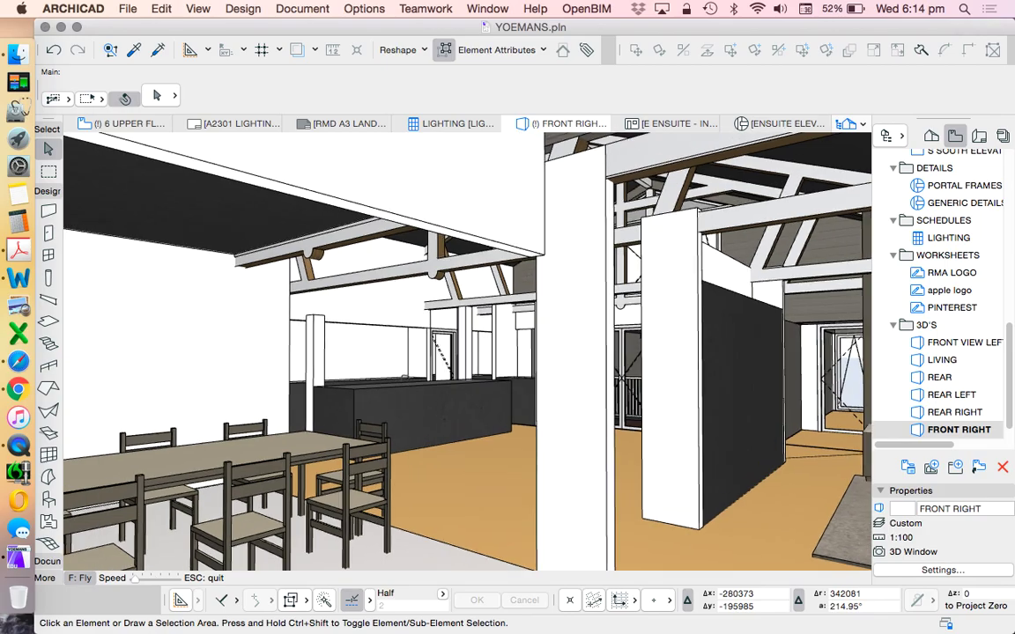
{"action": "key", "text": "Up"}
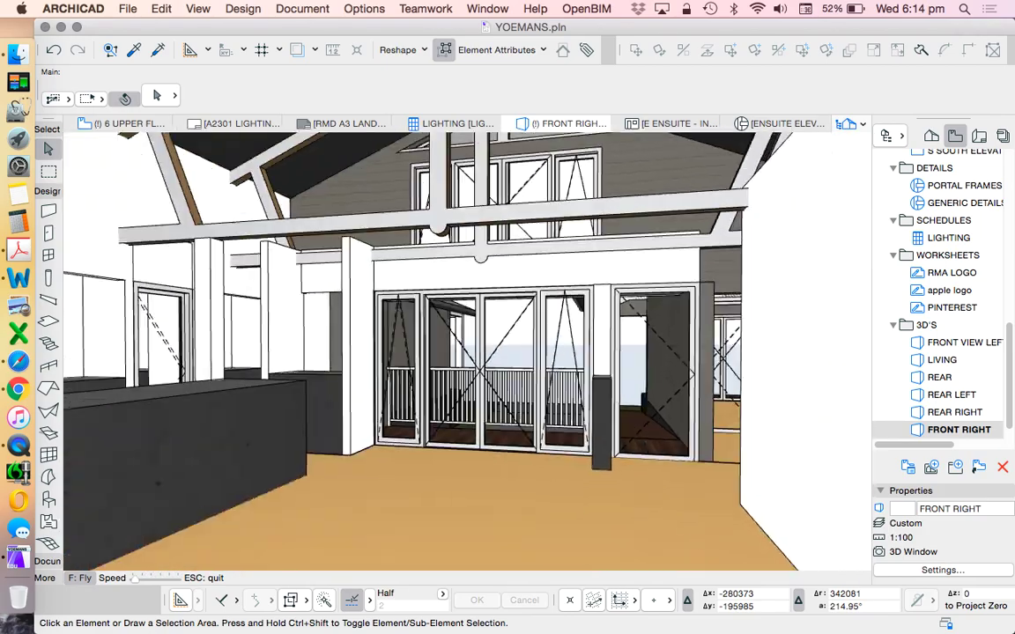
{"action": "key", "text": "Escape"}
{"action": "scroll", "coordinate": [986, 309], "scroll_direction": "up", "scroll_amount": 10}
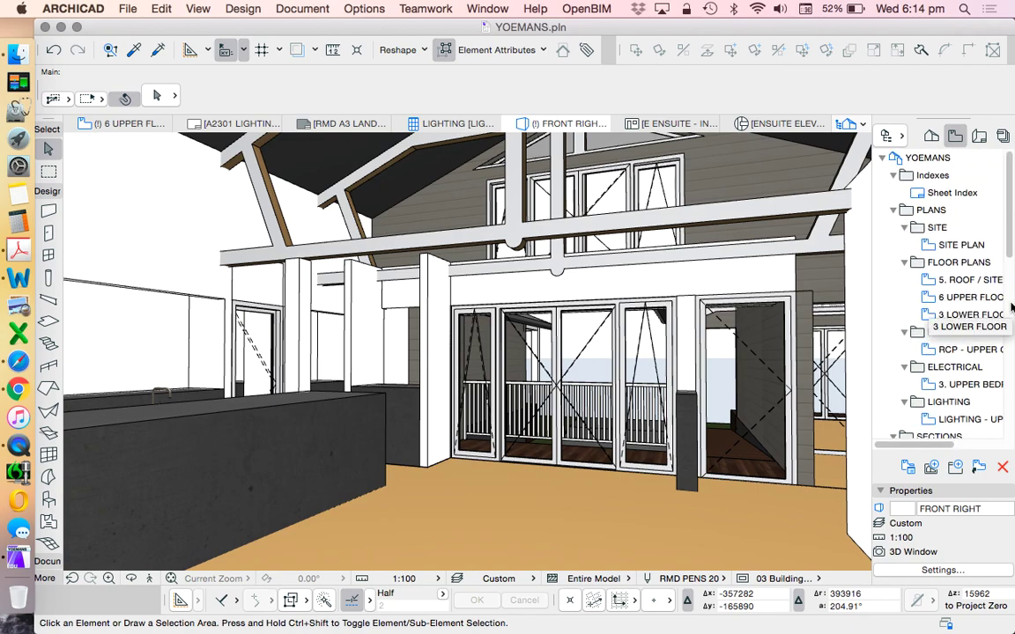
In the Project Map, view the 0. AHD, 1. TERRAIN and lower ground plans, checking Layer Settings
{"action": "left_click", "coordinate": [932, 136]}
{"action": "scroll", "coordinate": [964, 229], "scroll_direction": "up", "scroll_amount": 10}
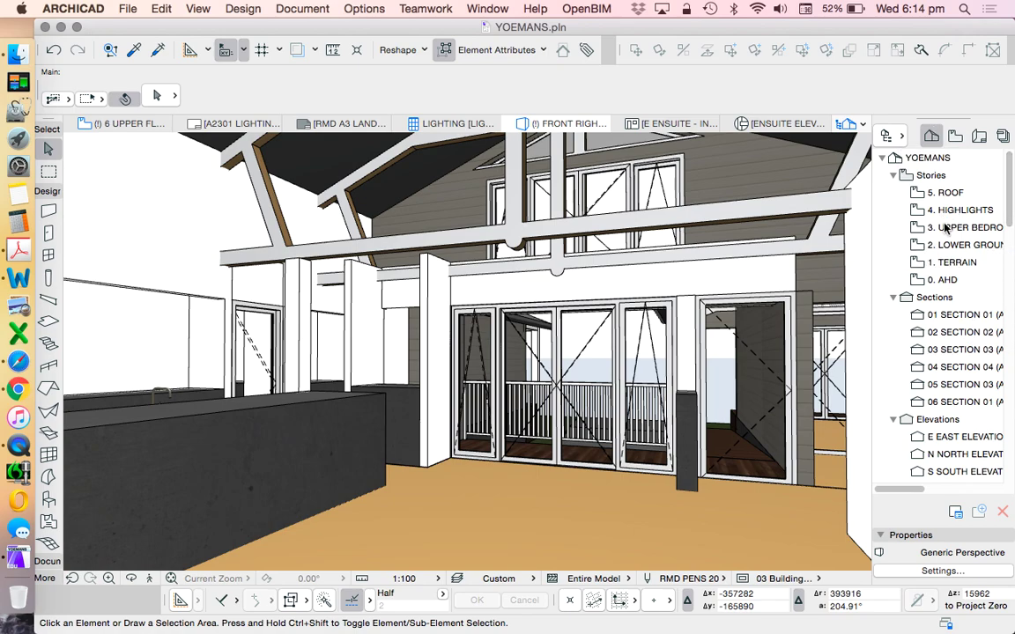
{"action": "double_click", "coordinate": [925, 280]}
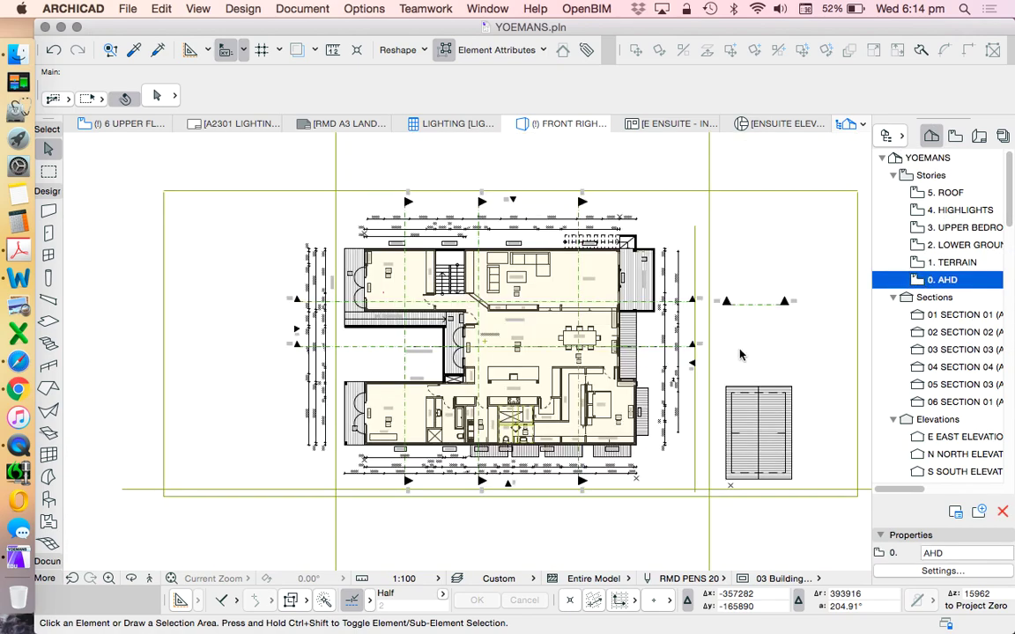
{"action": "double_click", "coordinate": [925, 262]}
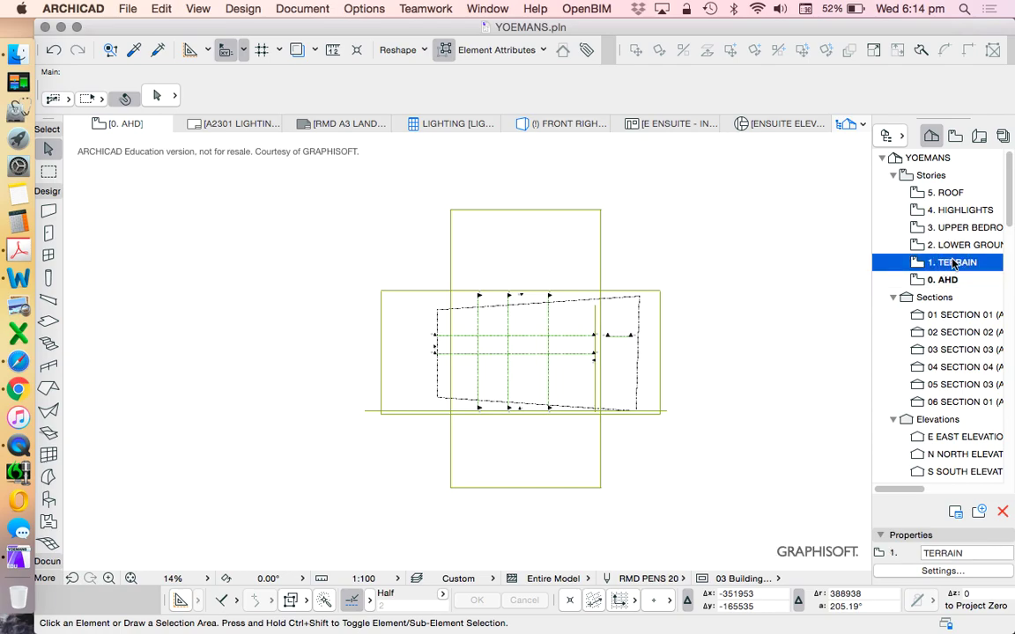
{"action": "double_click", "coordinate": [925, 246]}
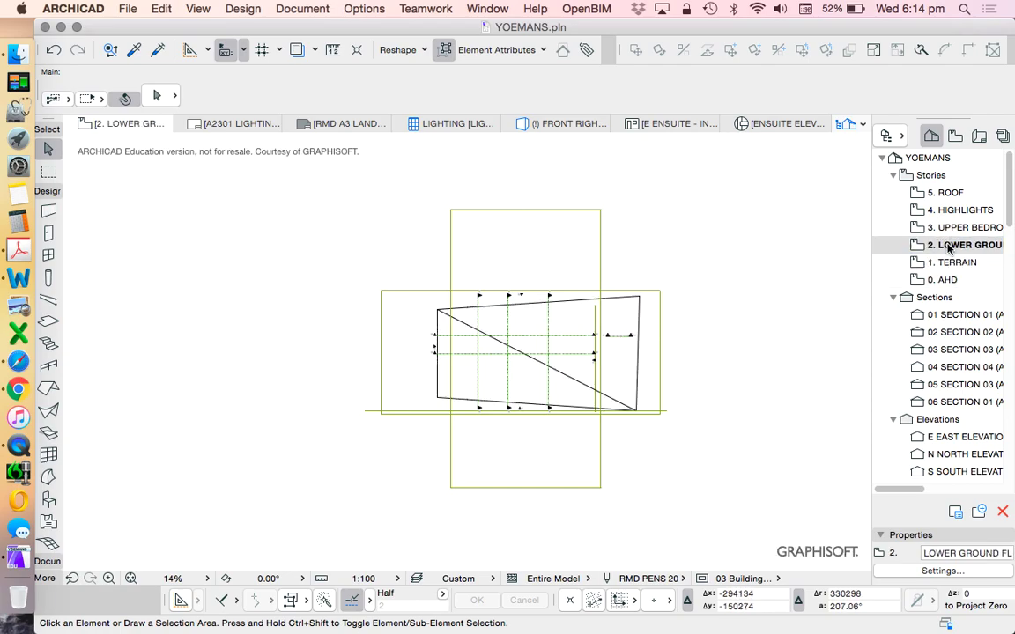
{"action": "key", "text": "super+l"}
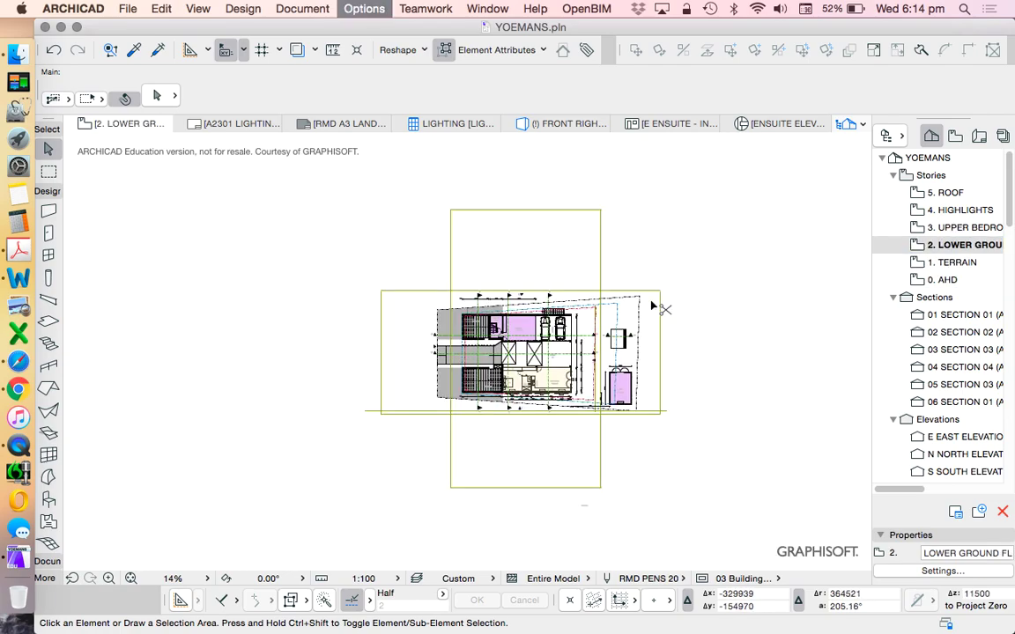
{"action": "left_click", "coordinate": [896, 564]}
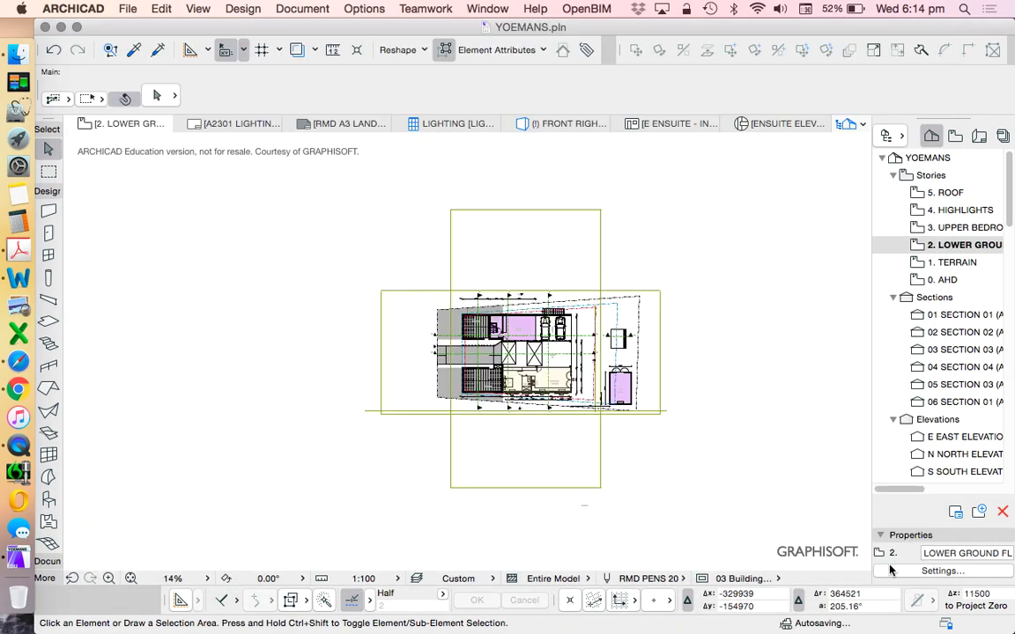
View the 3. UPPER BEDROOMS, 4. HIGHLIGHTS and 5. ROOF plans, ending on UPPER BEDROOMS
{"action": "scroll", "coordinate": [313, 351], "scroll_direction": "up", "scroll_amount": 5}
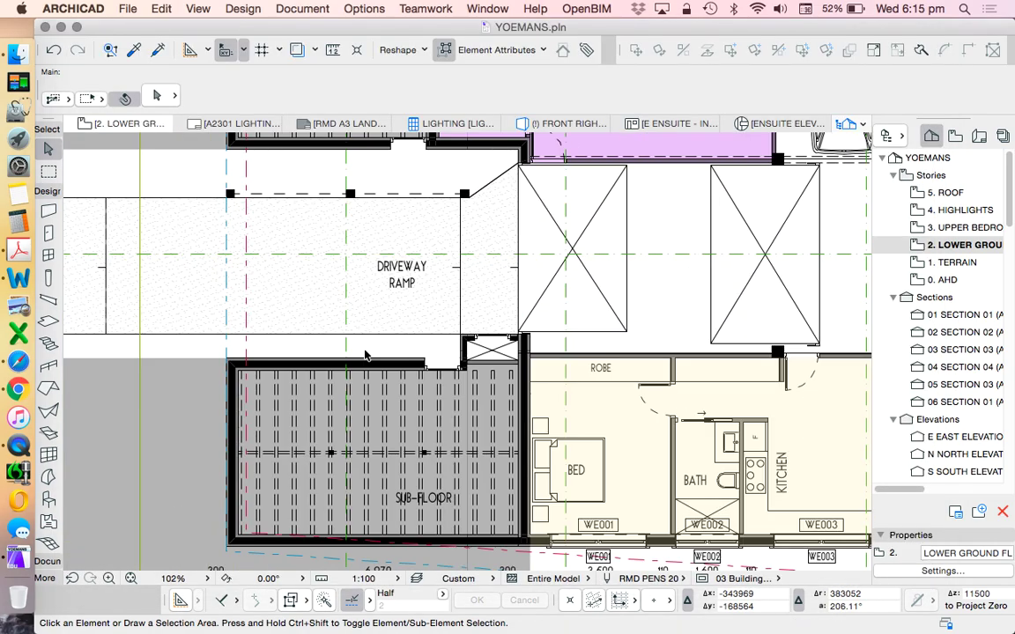
{"action": "scroll", "coordinate": [370, 387], "scroll_direction": "down", "scroll_amount": 6}
{"action": "double_click", "coordinate": [995, 227]}
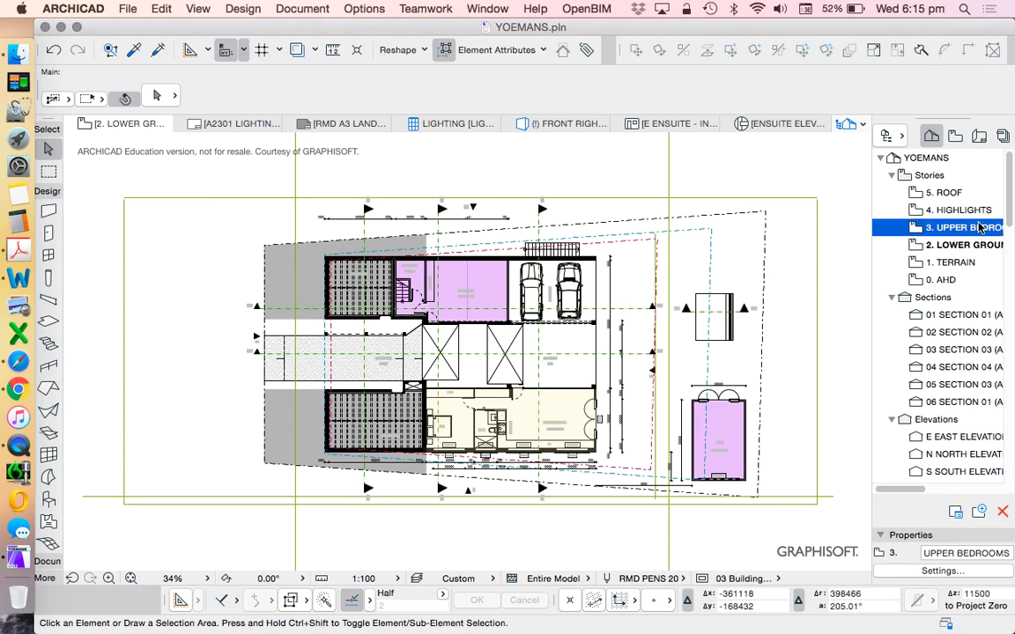
{"action": "scroll", "coordinate": [451, 360], "scroll_direction": "up", "scroll_amount": 5}
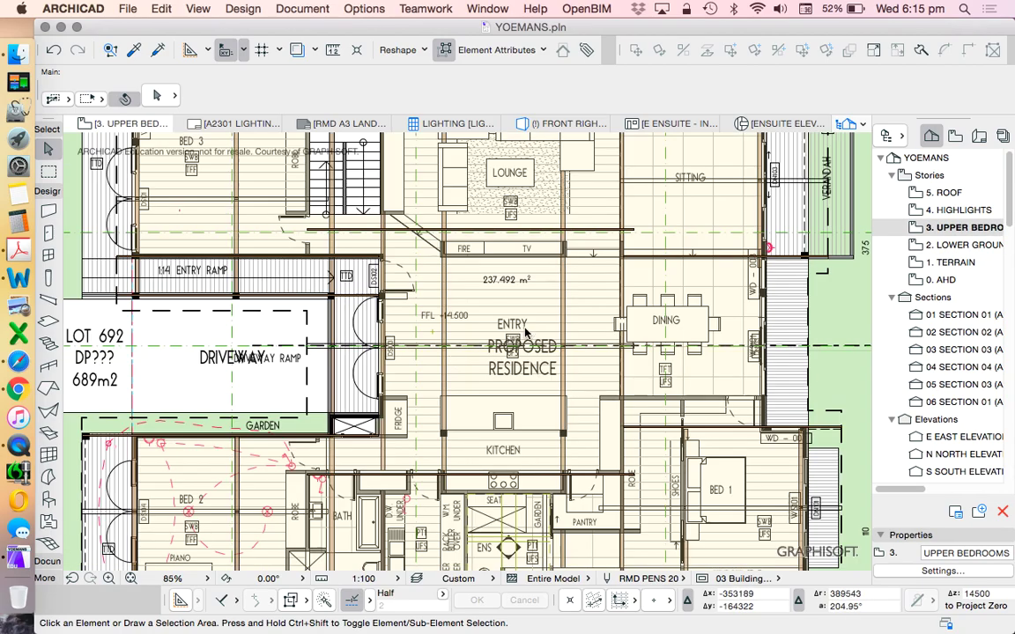
{"action": "scroll", "coordinate": [451, 359], "scroll_direction": "down", "scroll_amount": 4}
{"action": "scroll", "coordinate": [518, 349], "scroll_direction": "up", "scroll_amount": 3}
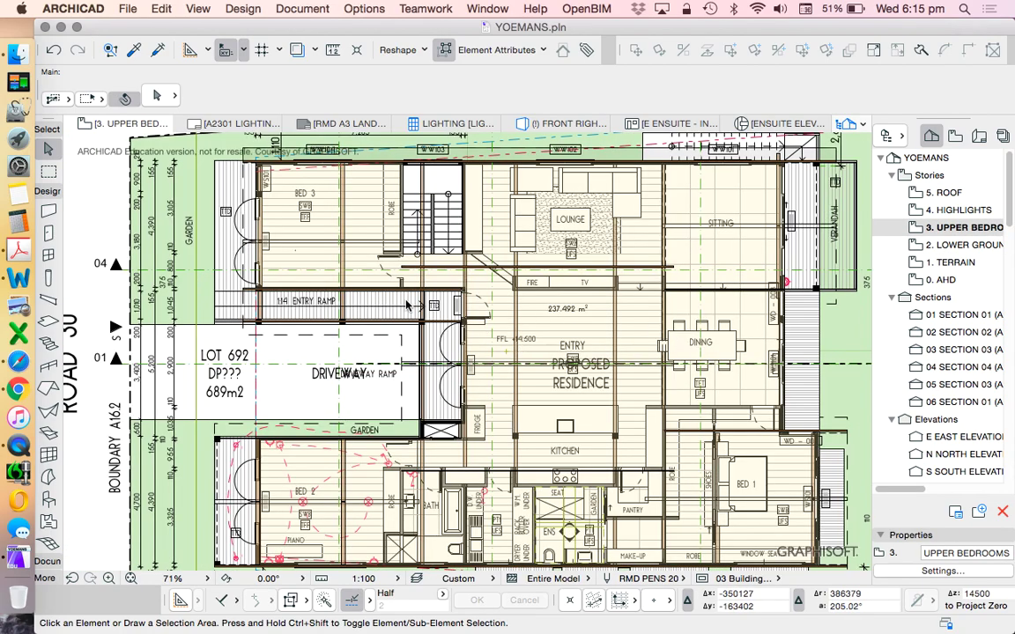
{"action": "scroll", "coordinate": [520, 349], "scroll_direction": "down", "scroll_amount": 2}
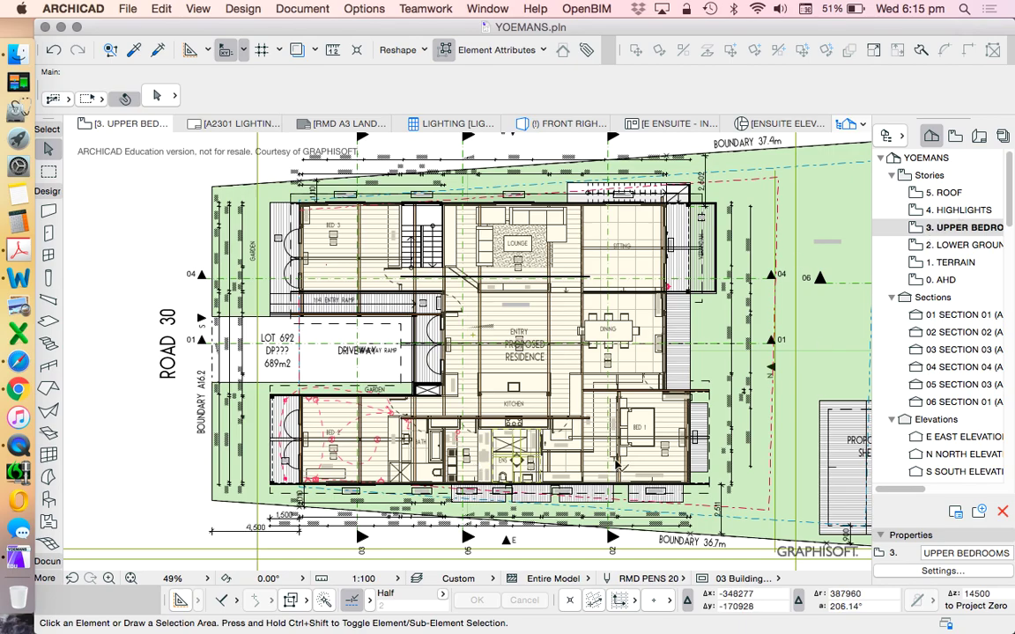
{"action": "scroll", "coordinate": [579, 441], "scroll_direction": "up", "scroll_amount": 3}
{"action": "scroll", "coordinate": [321, 420], "scroll_direction": "down", "scroll_amount": 3}
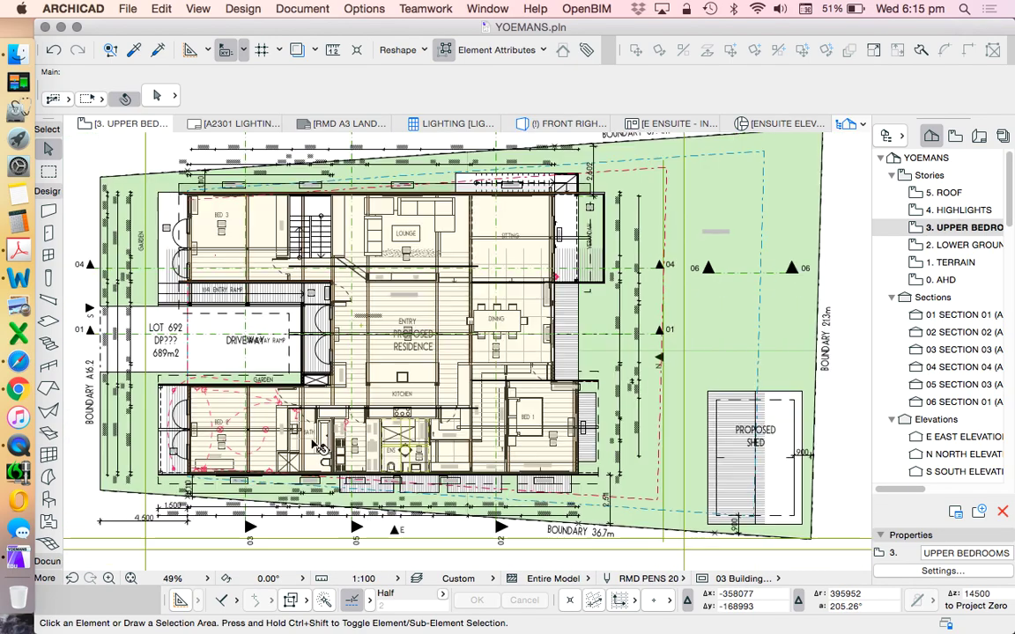
{"action": "left_click", "coordinate": [917, 209]}
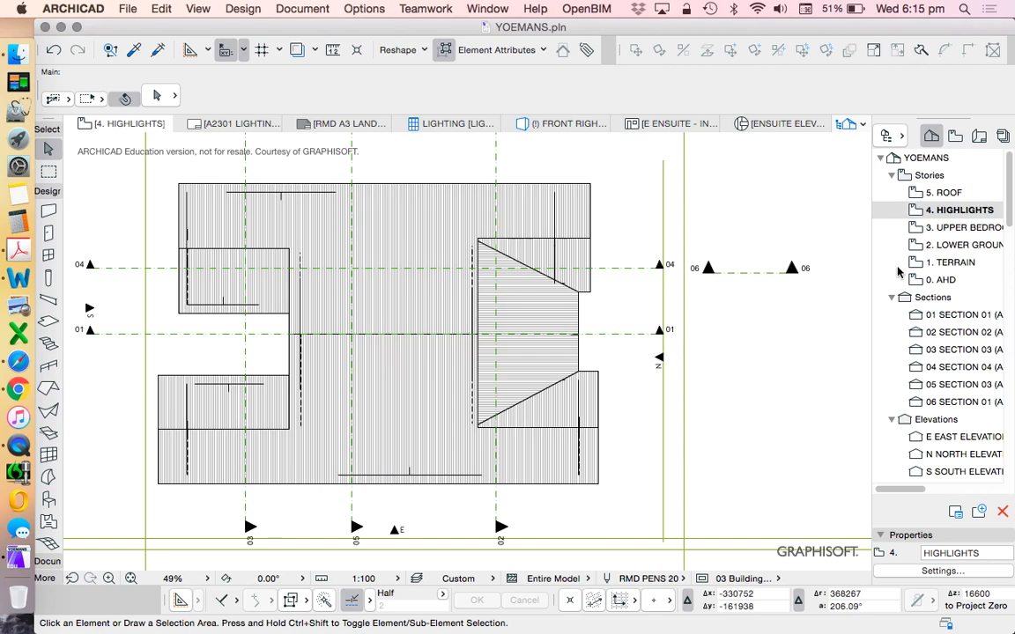
{"action": "left_click", "coordinate": [948, 195]}
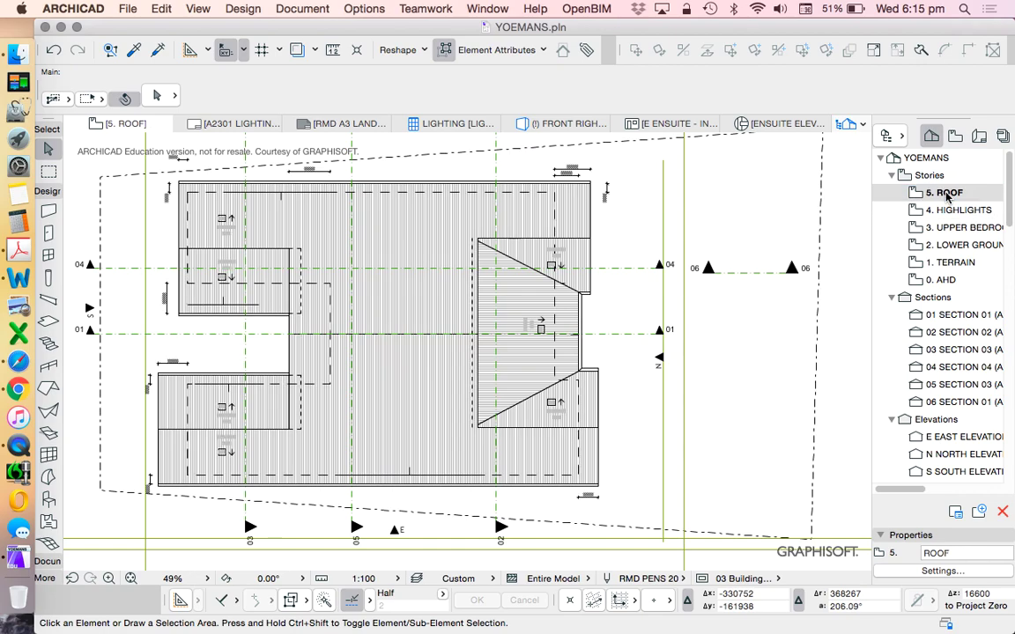
{"action": "left_click", "coordinate": [968, 230]}
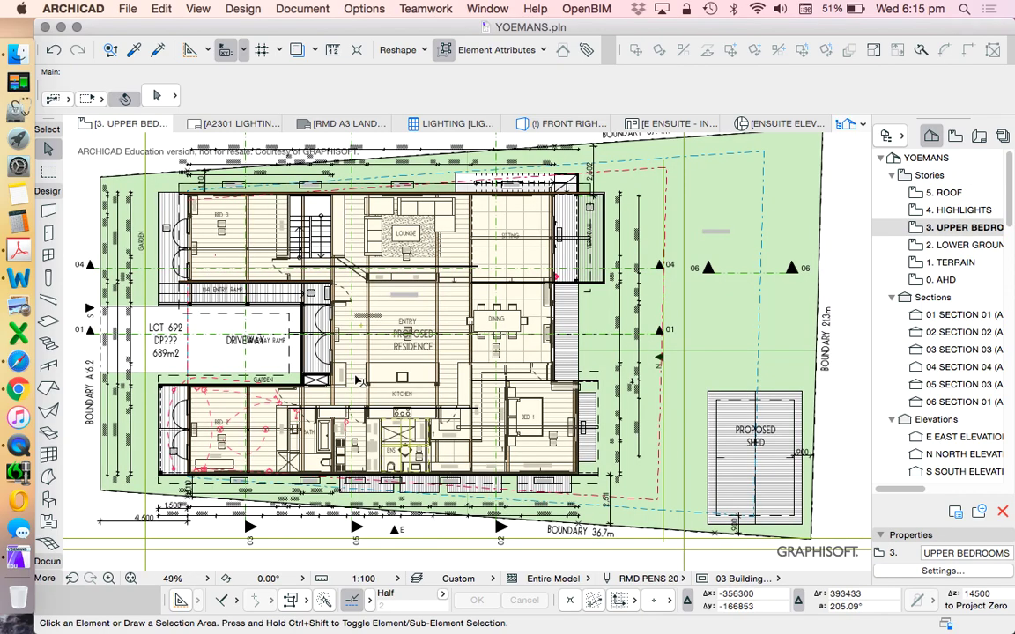
{"action": "scroll", "coordinate": [738, 430], "scroll_direction": "down", "scroll_amount": 2}
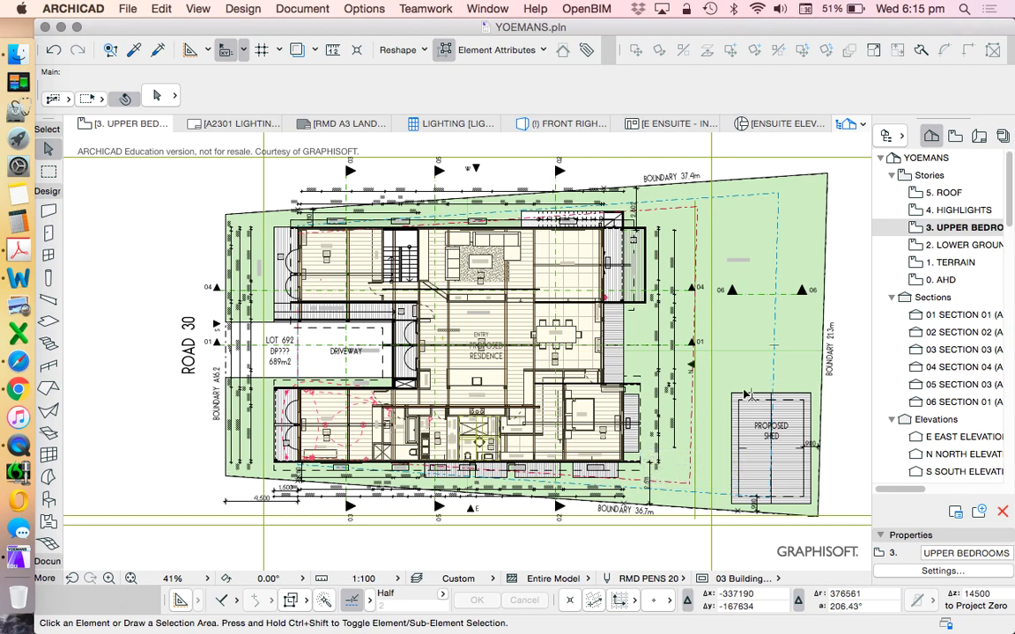
Dismiss the Layer Settings shortcut dialog, then reopen it from the Element Attributes menu
{"action": "key", "text": "super+l"}
{"action": "key", "text": "Escape"}
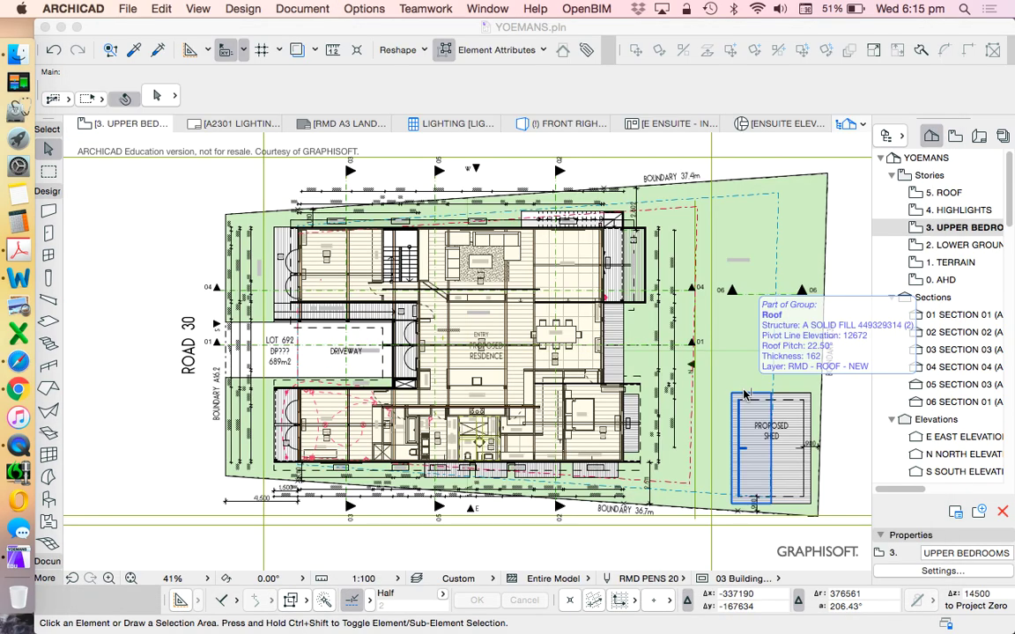
{"action": "left_click", "coordinate": [367, 9]}
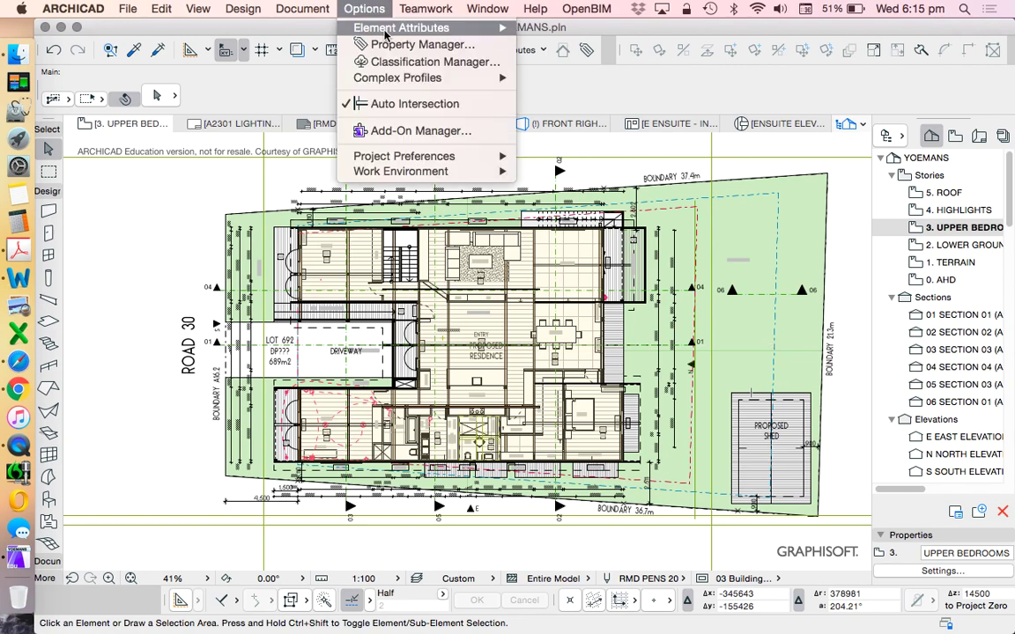
{"action": "mouse_move", "coordinate": [441, 28]}
{"action": "left_click", "coordinate": [602, 35]}
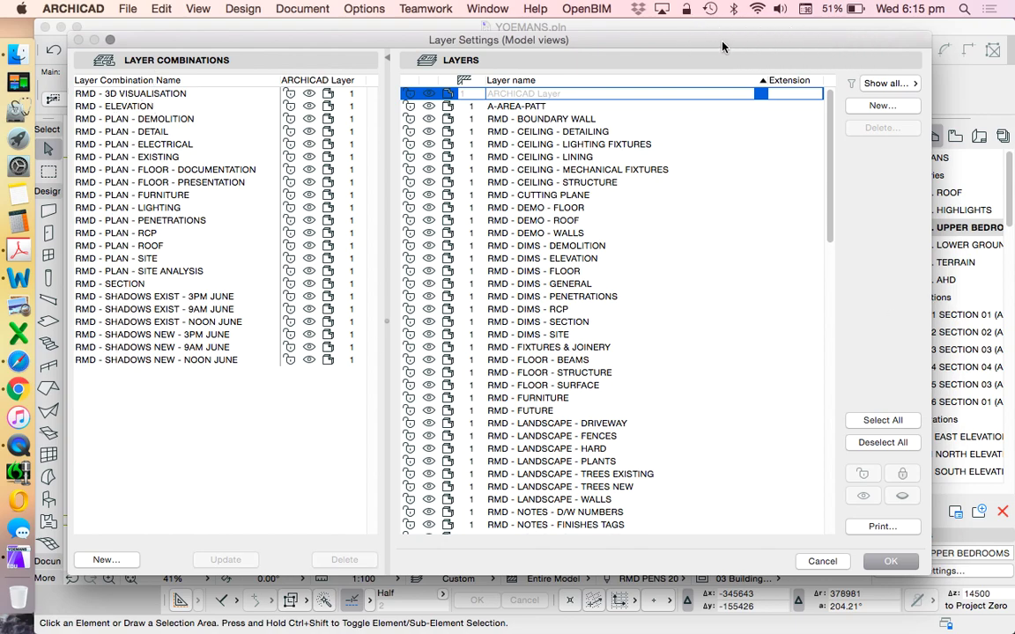
Cancel Layer Settings unchanged and show the Layout Book in the Navigator
{"action": "left_click_drag", "start_coordinate": [675, 35], "coordinate": [590, 30]}
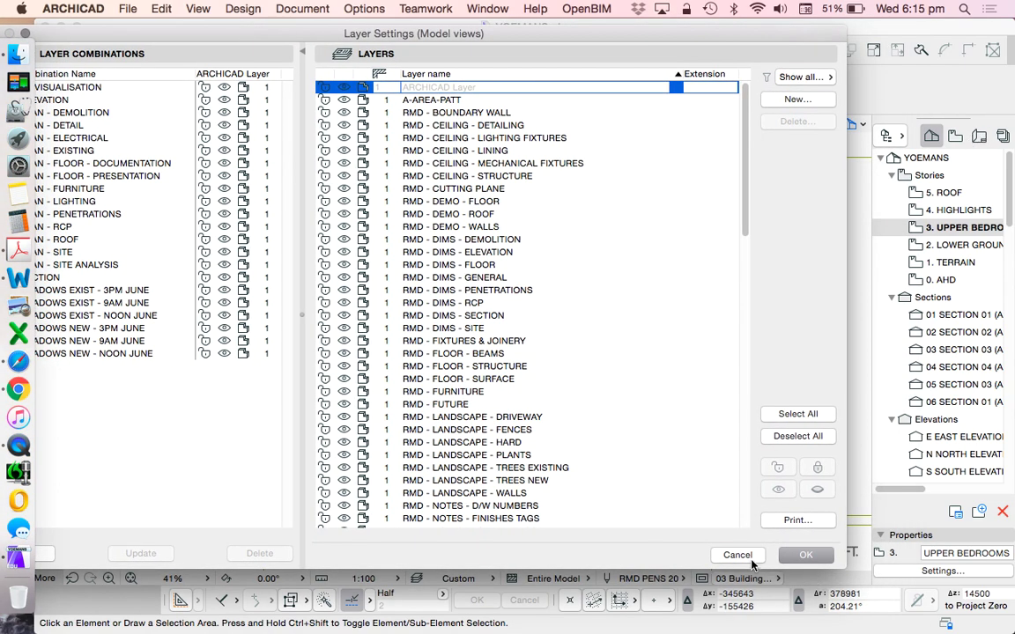
{"action": "left_click", "coordinate": [805, 555]}
{"action": "left_click", "coordinate": [979, 137]}
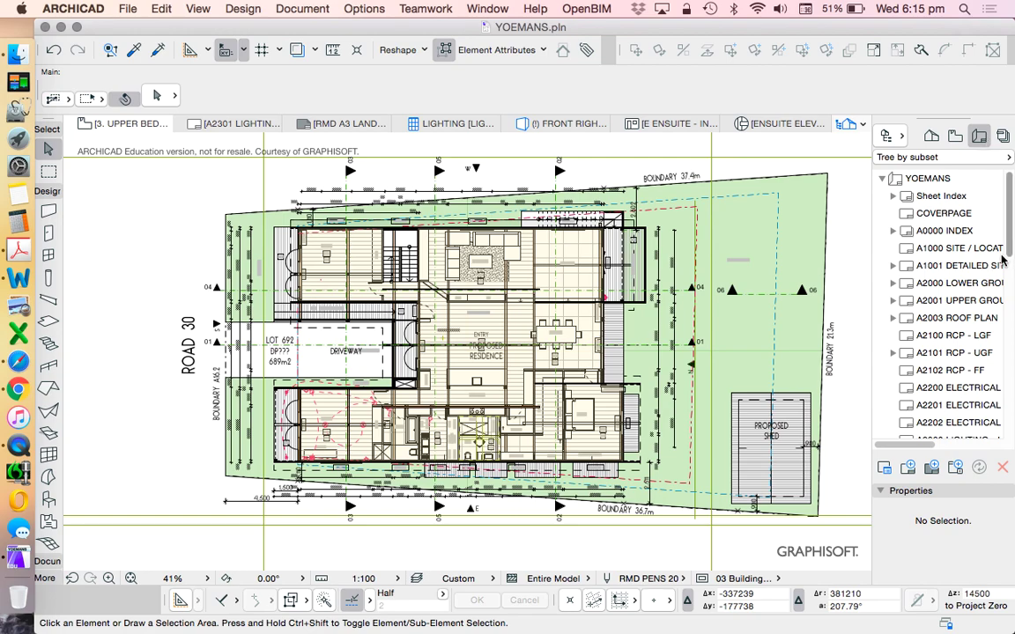
Scroll through all the Layout Book sheets, then reopen Layer Settings with its RMD combinations
{"action": "scroll", "coordinate": [952, 247], "scroll_direction": "down", "scroll_amount": 1}
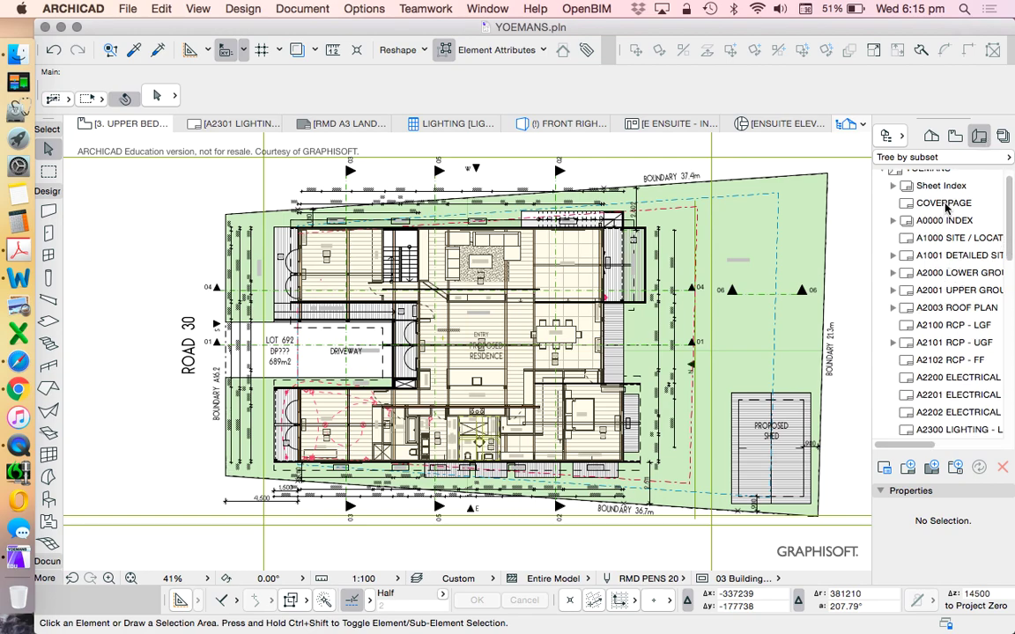
{"action": "scroll", "coordinate": [951, 242], "scroll_direction": "down", "scroll_amount": 1}
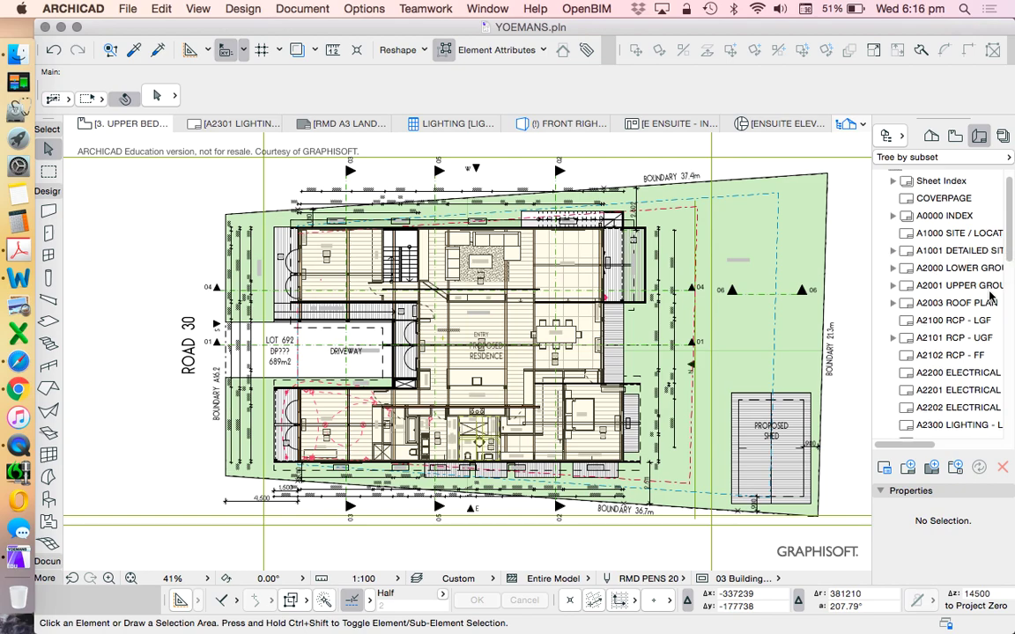
{"action": "scroll", "coordinate": [965, 264], "scroll_direction": "down", "scroll_amount": 1}
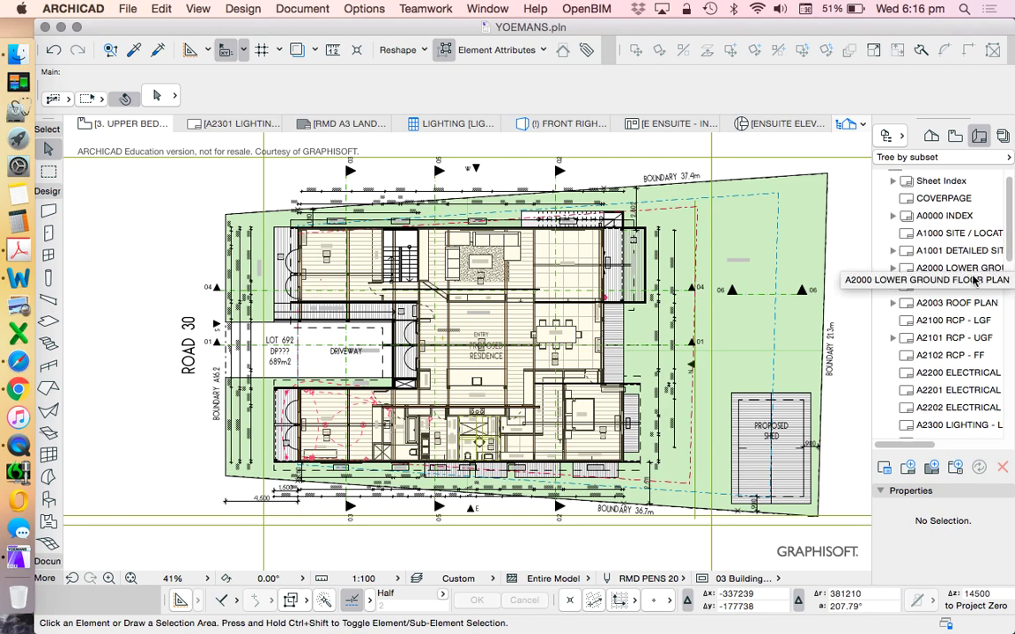
{"action": "scroll", "coordinate": [956, 265], "scroll_direction": "down", "scroll_amount": 1}
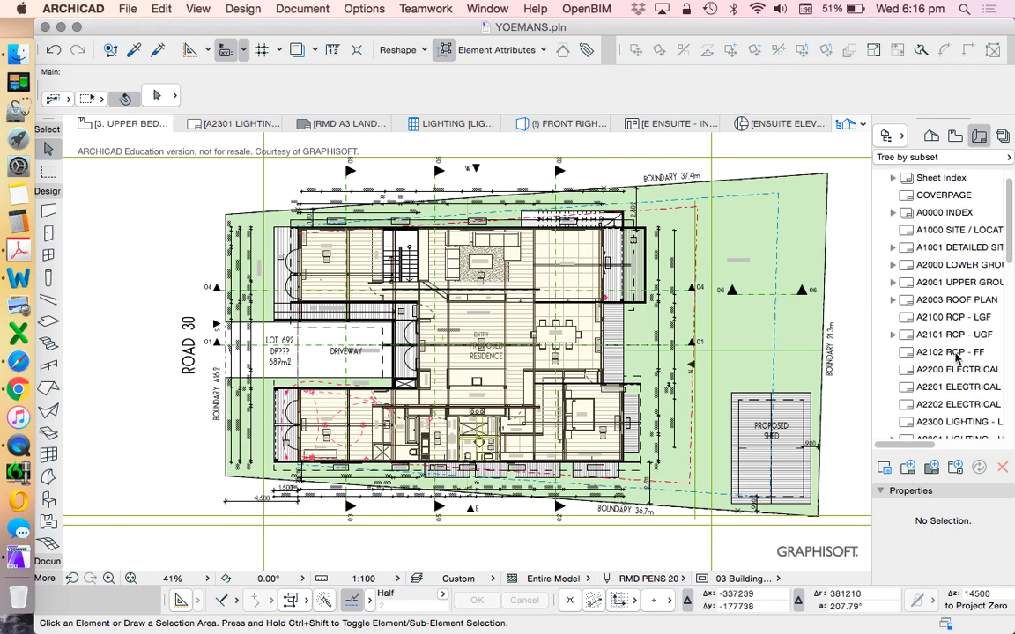
{"action": "scroll", "coordinate": [967, 295], "scroll_direction": "down", "scroll_amount": 1}
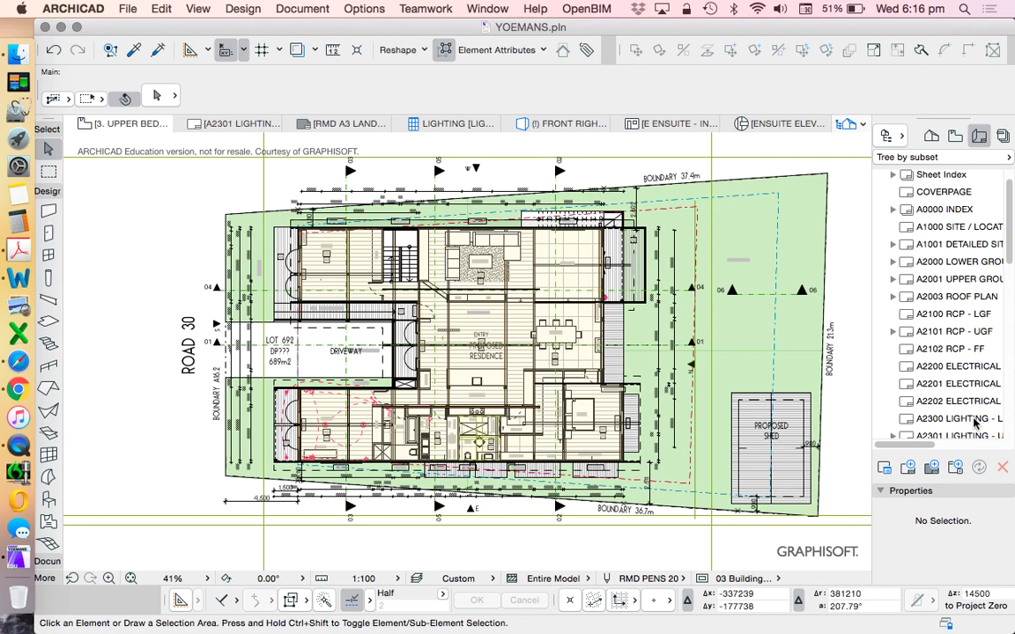
{"action": "scroll", "coordinate": [975, 424], "scroll_direction": "down", "scroll_amount": 2}
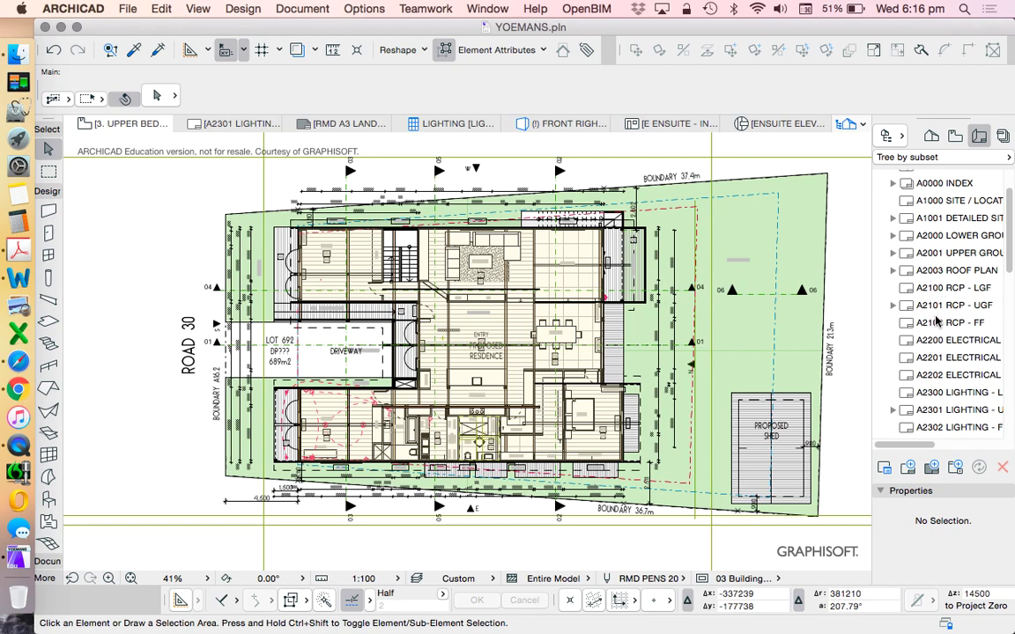
{"action": "scroll", "coordinate": [958, 340], "scroll_direction": "down", "scroll_amount": 1}
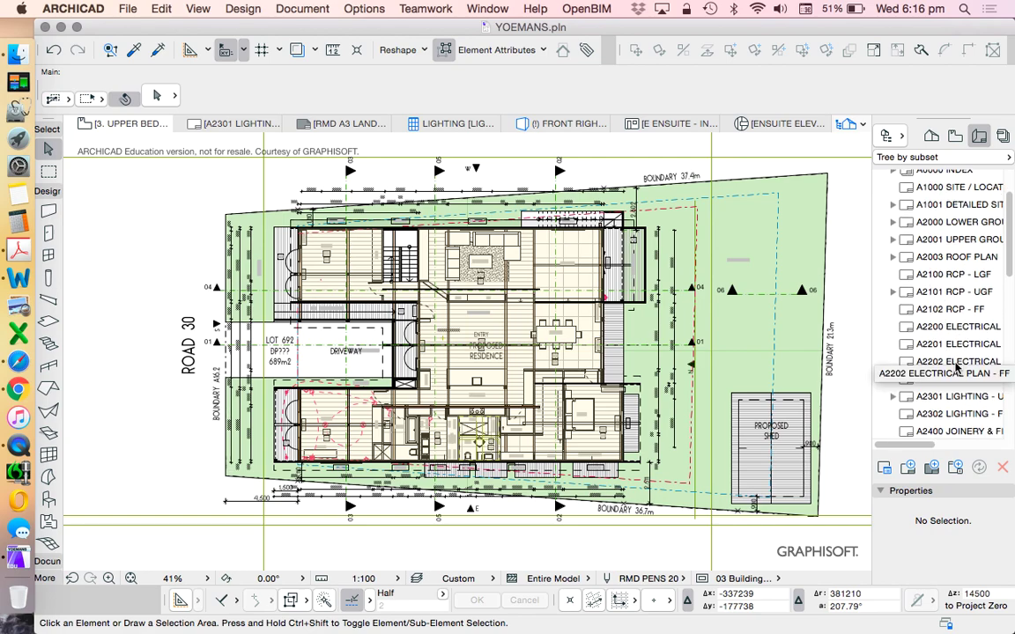
{"action": "scroll", "coordinate": [954, 379], "scroll_direction": "down", "scroll_amount": 4}
{"action": "scroll", "coordinate": [948, 396], "scroll_direction": "down", "scroll_amount": 3}
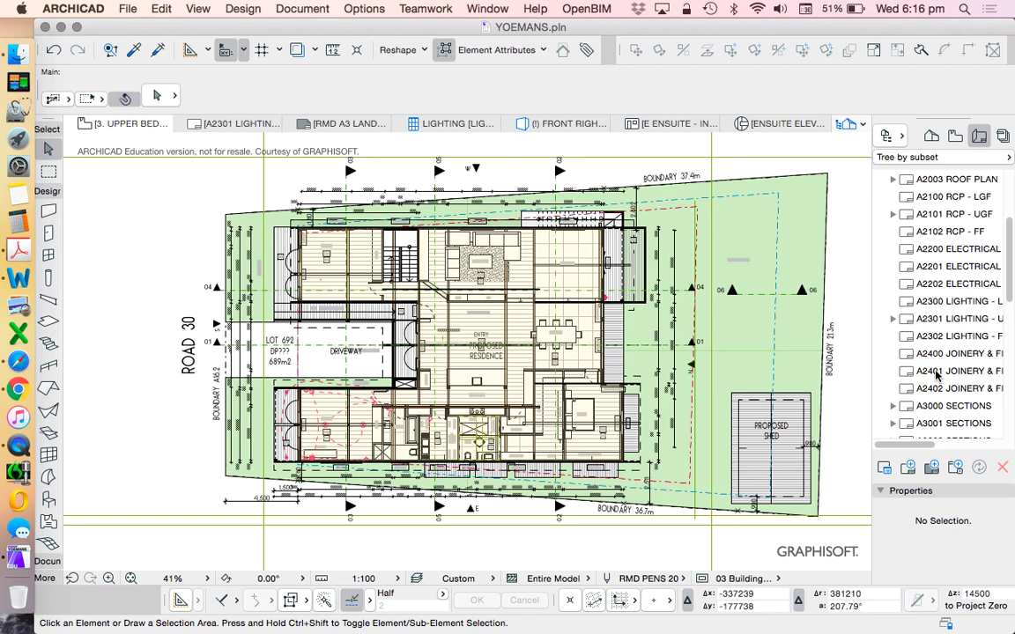
{"action": "scroll", "coordinate": [969, 361], "scroll_direction": "down", "scroll_amount": 1}
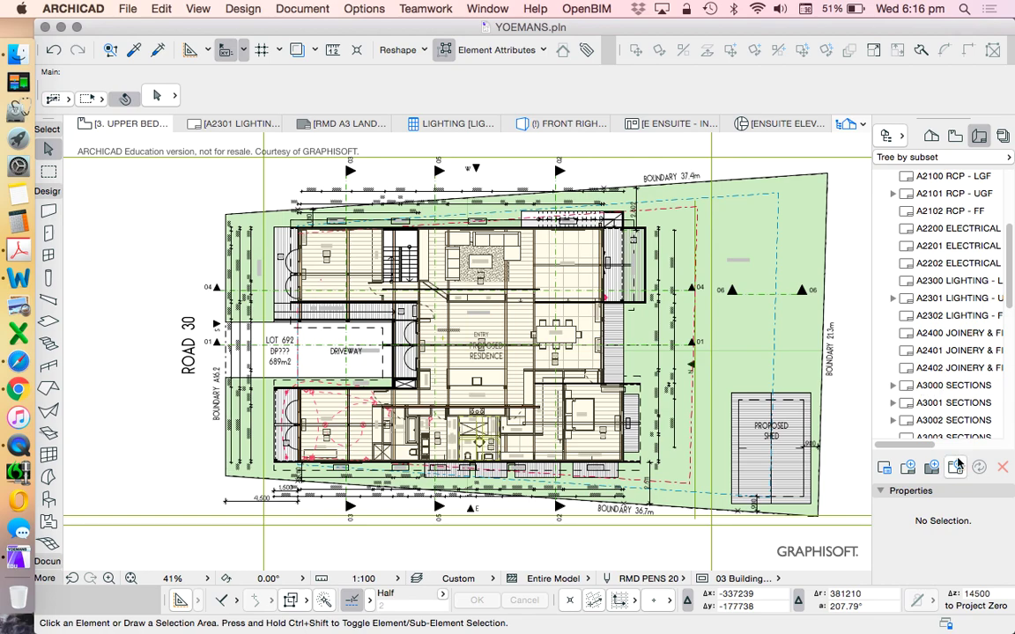
{"action": "scroll", "coordinate": [952, 381], "scroll_direction": "down", "scroll_amount": 1}
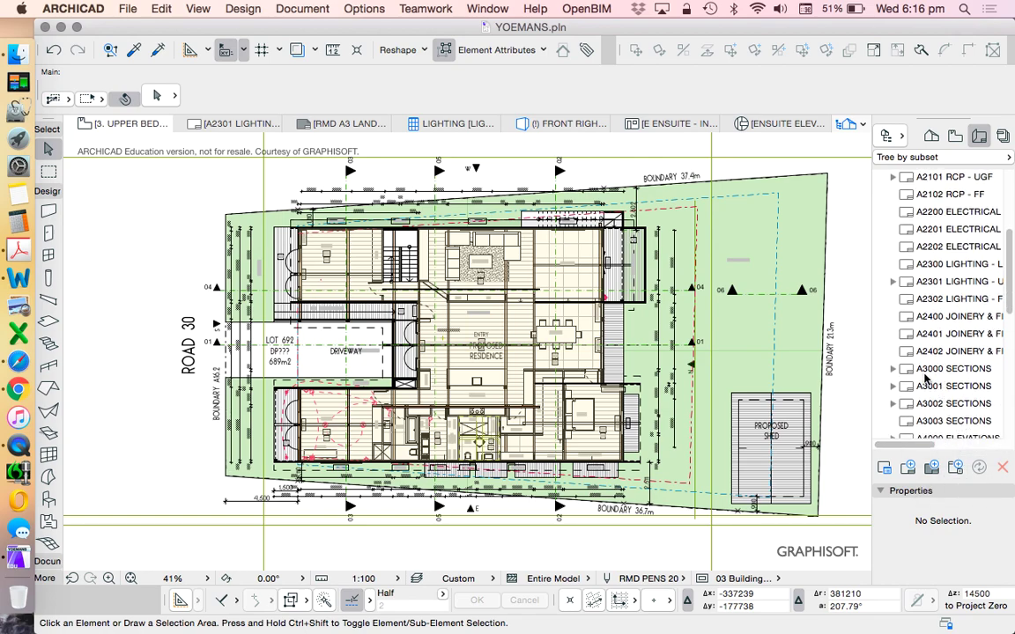
{"action": "scroll", "coordinate": [951, 376], "scroll_direction": "down", "scroll_amount": 2}
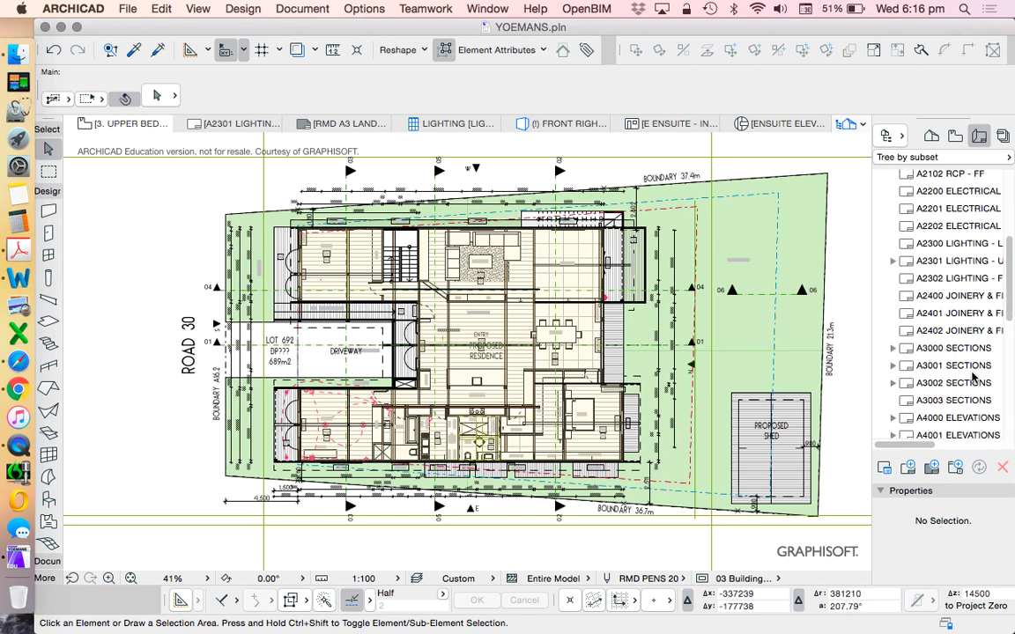
{"action": "scroll", "coordinate": [960, 388], "scroll_direction": "down", "scroll_amount": 2}
{"action": "scroll", "coordinate": [951, 392], "scroll_direction": "down", "scroll_amount": 2}
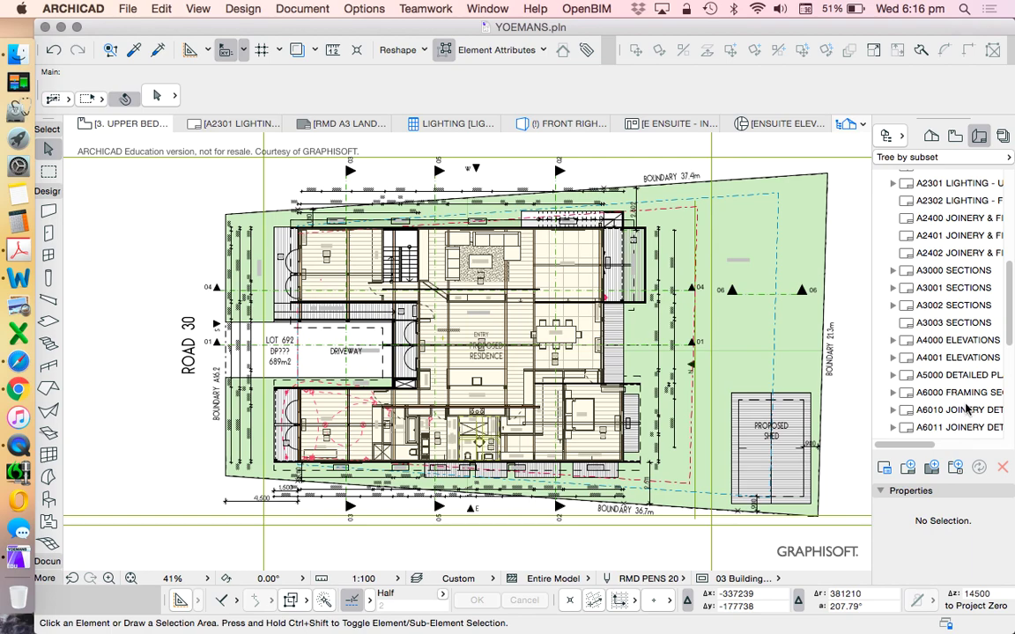
{"action": "scroll", "coordinate": [969, 379], "scroll_direction": "down", "scroll_amount": 1}
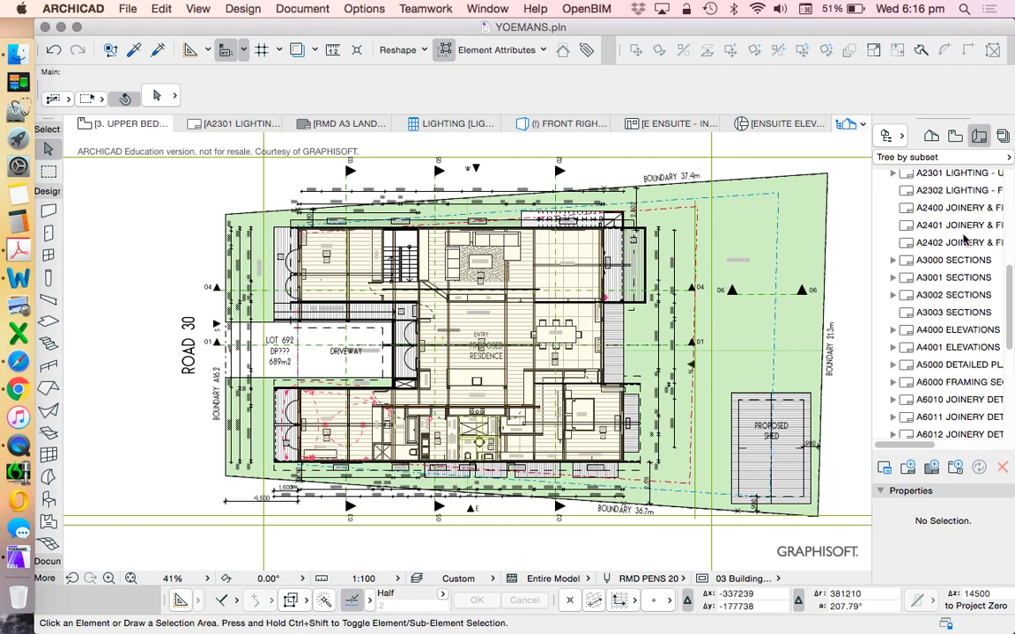
{"action": "scroll", "coordinate": [958, 291], "scroll_direction": "up", "scroll_amount": 3}
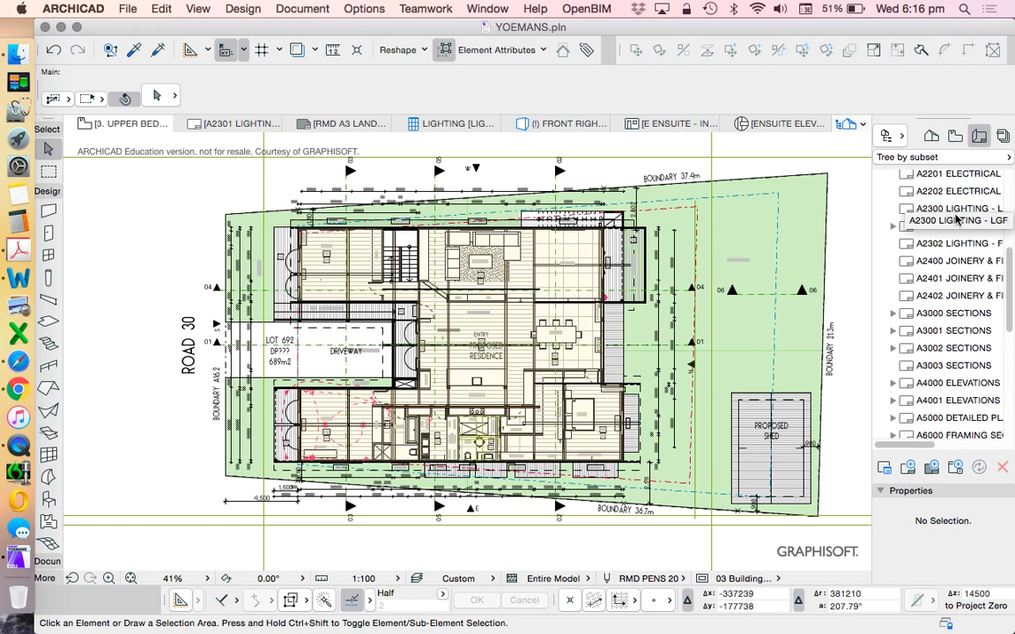
{"action": "scroll", "coordinate": [951, 216], "scroll_direction": "up", "scroll_amount": 5}
{"action": "scroll", "coordinate": [965, 222], "scroll_direction": "up", "scroll_amount": 5}
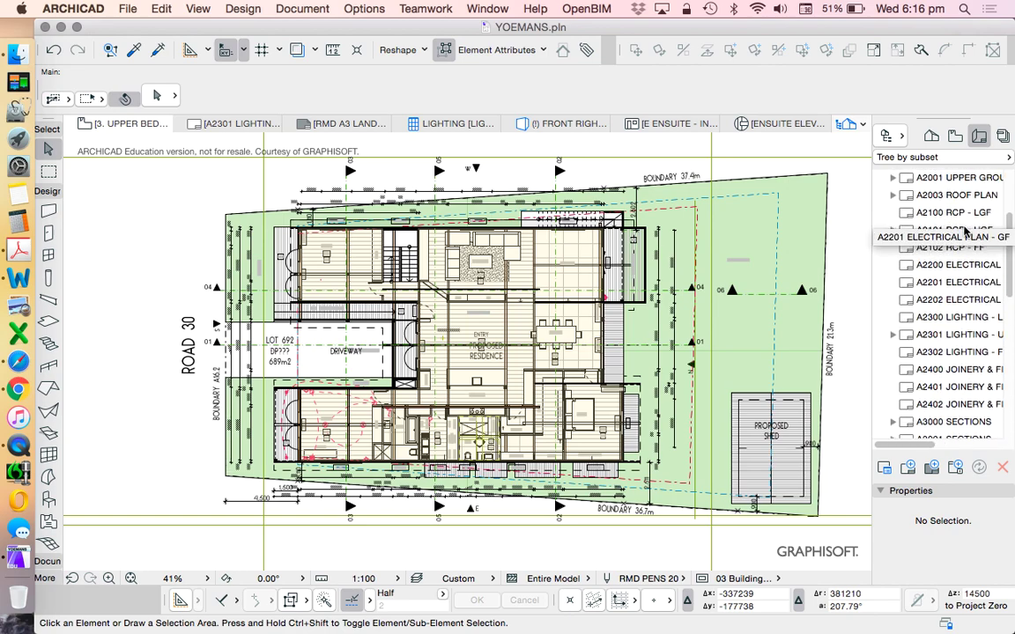
{"action": "key", "text": "super+l"}
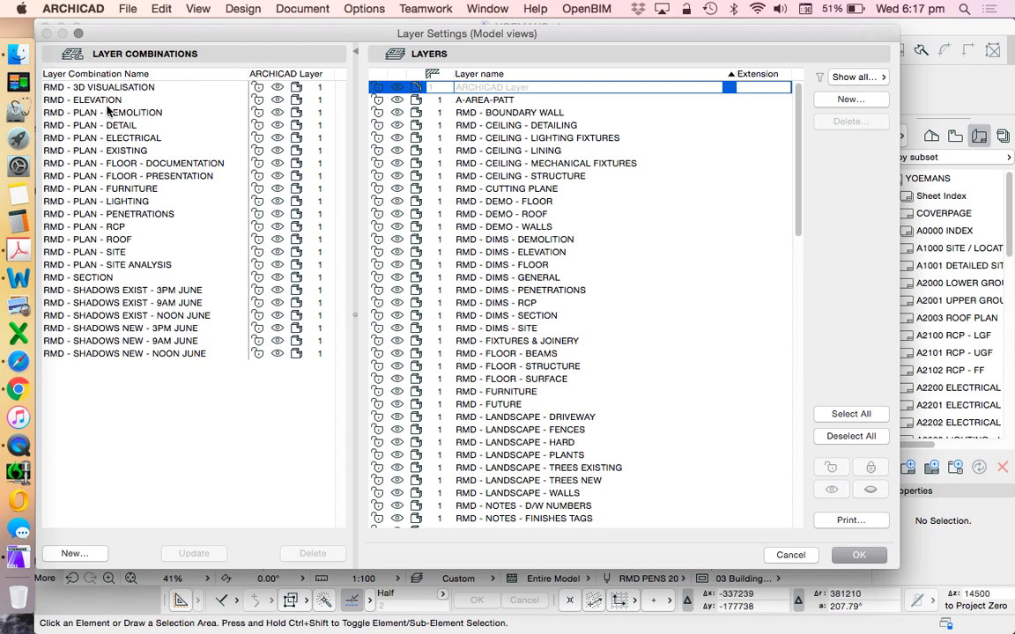
Choose the RMD - PLAN - FLOOR - DOCUMENTATION combination, review its layers, and apply it
{"action": "left_click_drag", "start_coordinate": [312, 33], "coordinate": [352, 31]}
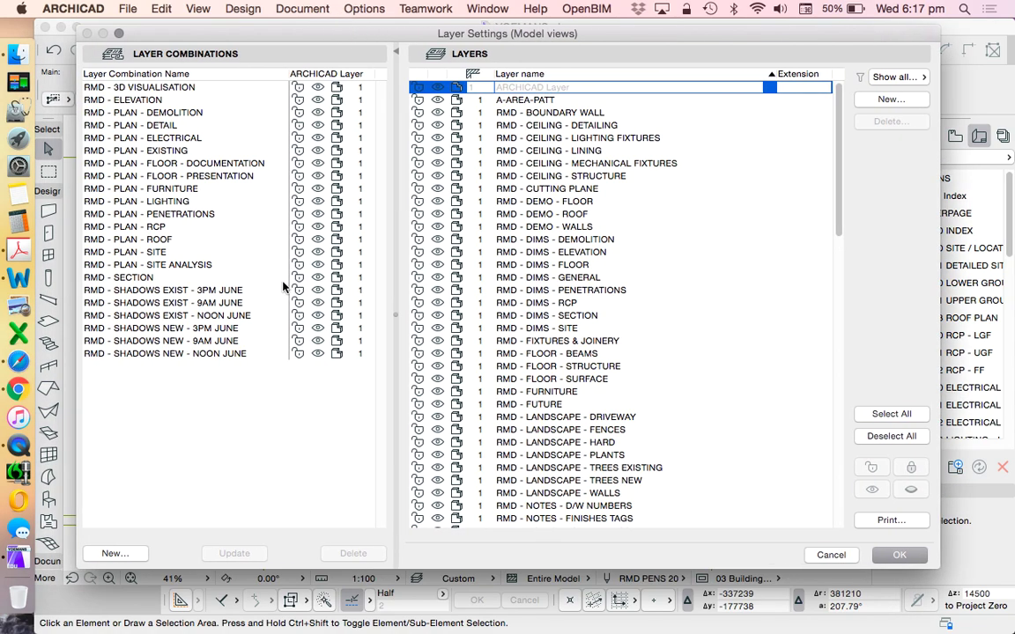
{"action": "left_click", "coordinate": [132, 165]}
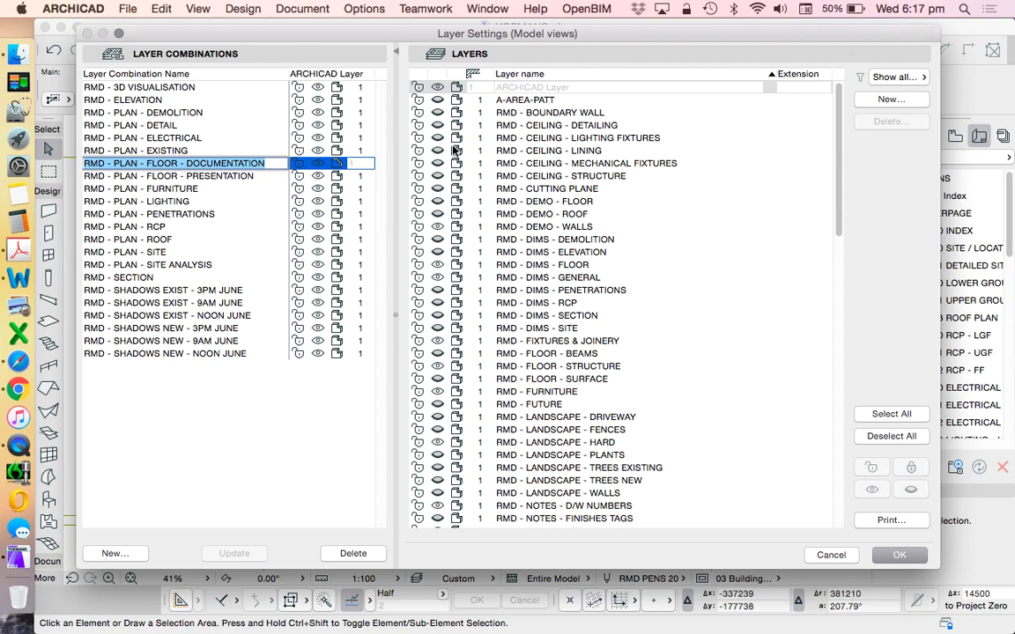
{"action": "scroll", "coordinate": [437, 383], "scroll_direction": "down", "scroll_amount": 10}
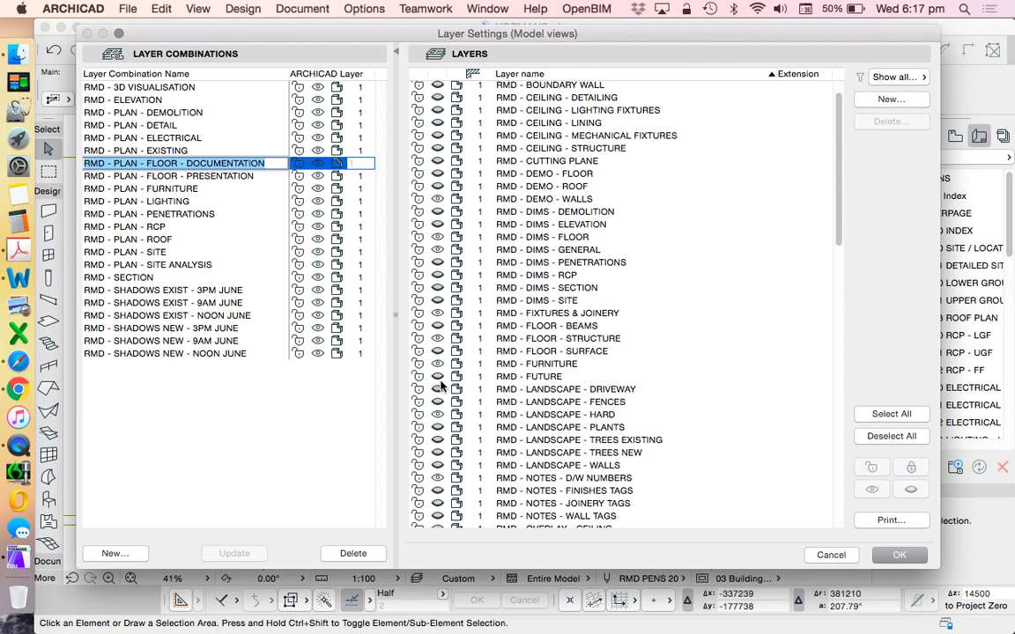
{"action": "scroll", "coordinate": [443, 401], "scroll_direction": "down", "scroll_amount": 10}
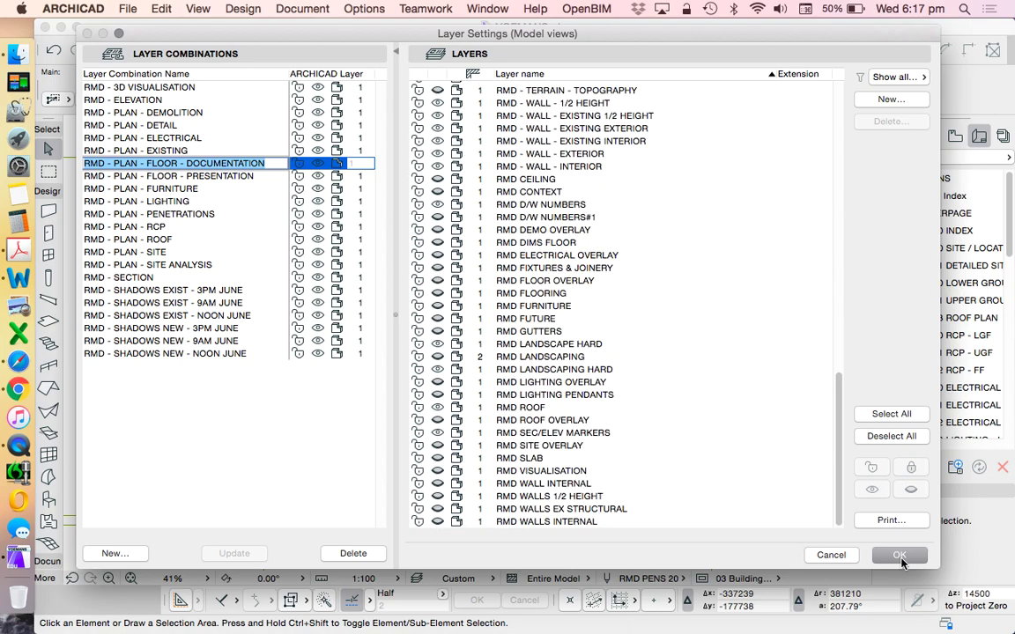
{"action": "left_click", "coordinate": [899, 556]}
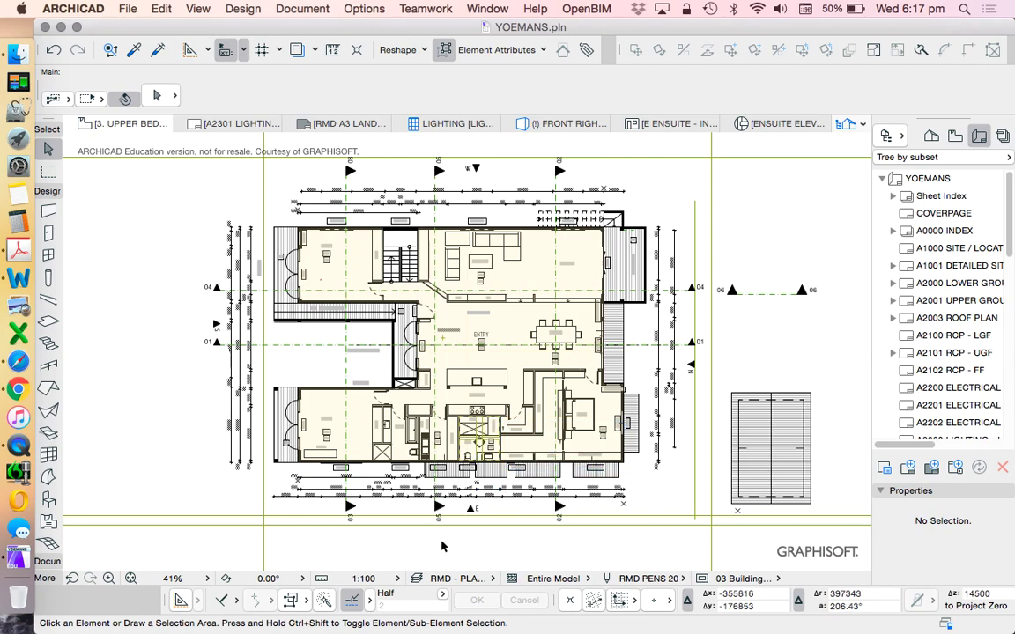
Zoom into Bed 3 and the entry ramp, then back out slightly
{"action": "scroll", "coordinate": [290, 263], "scroll_direction": "up", "scroll_amount": 3}
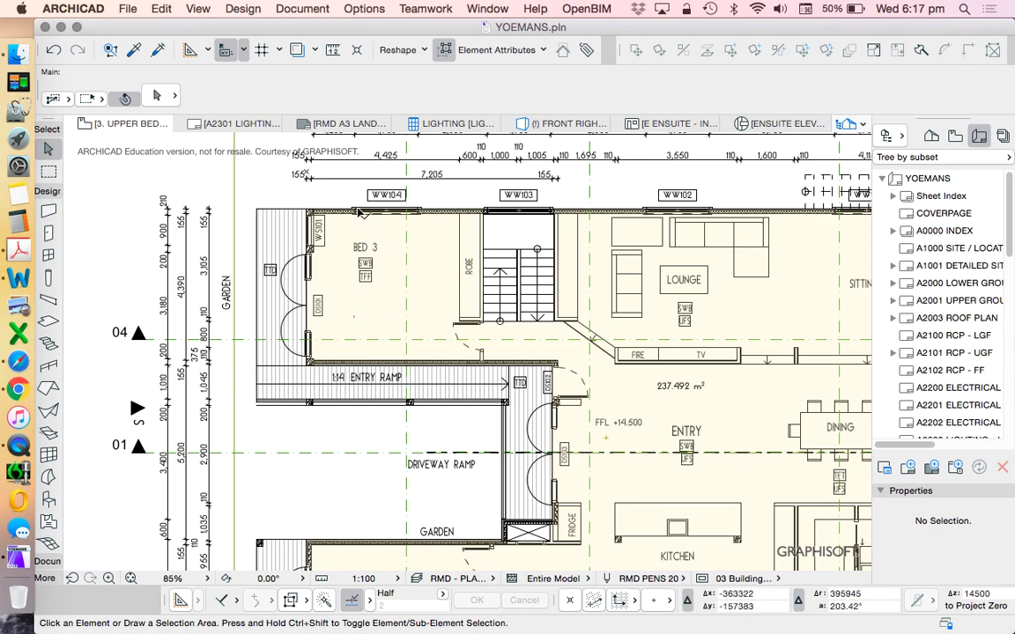
{"action": "scroll", "coordinate": [310, 312], "scroll_direction": "up", "scroll_amount": 3}
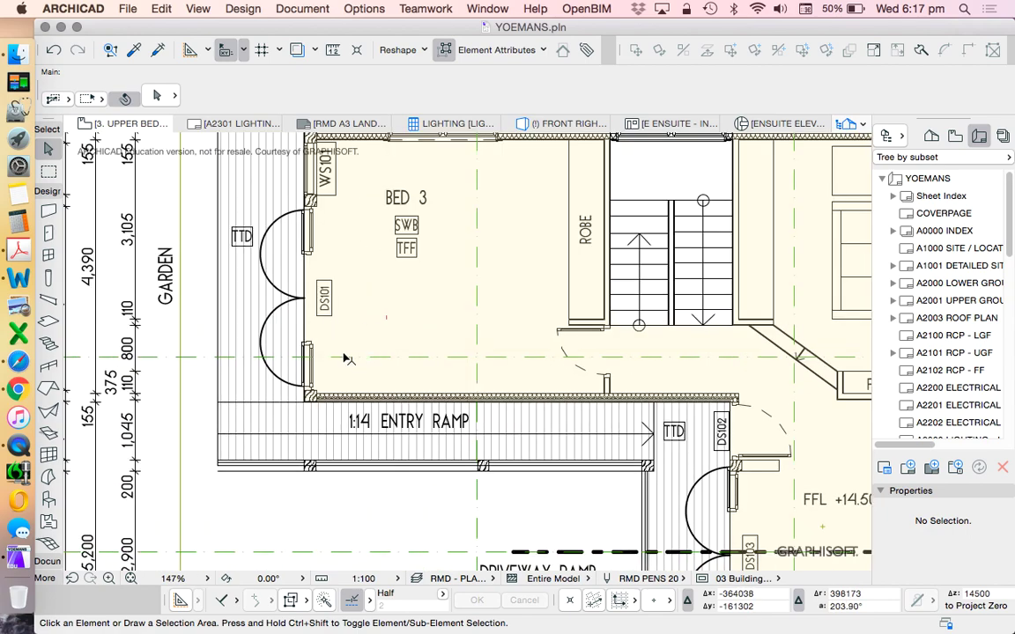
{"action": "scroll", "coordinate": [318, 338], "scroll_direction": "up", "scroll_amount": 3}
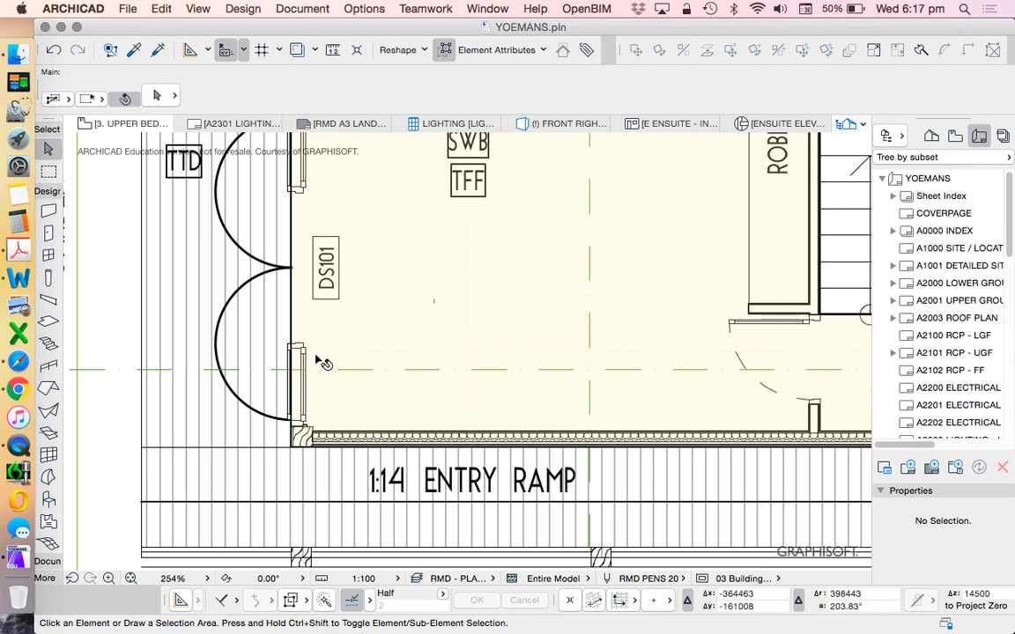
{"action": "scroll", "coordinate": [307, 354], "scroll_direction": "down", "scroll_amount": 4}
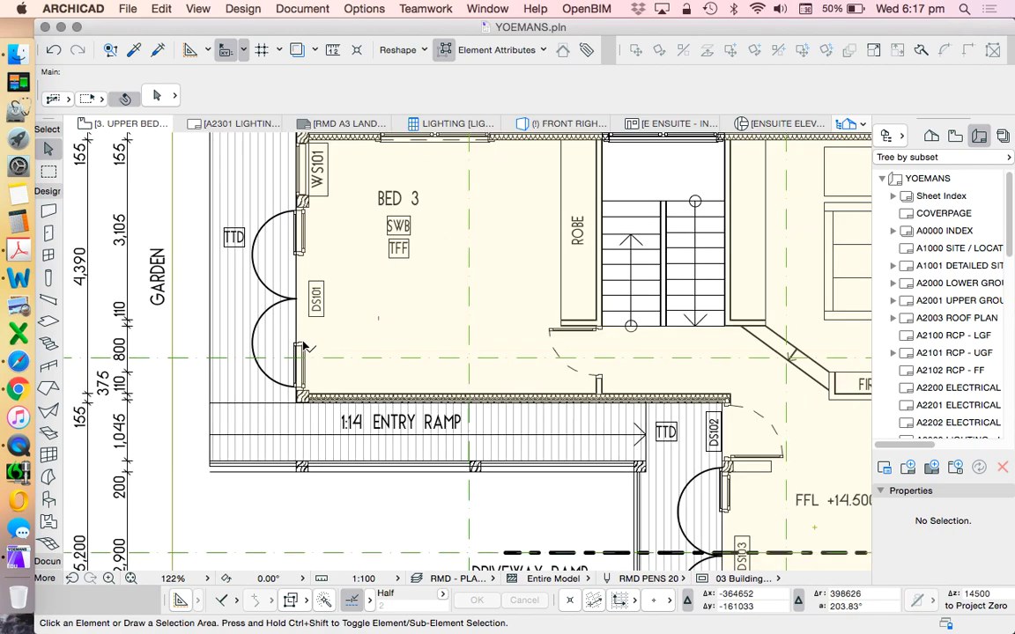
{"action": "left_click", "coordinate": [656, 423]}
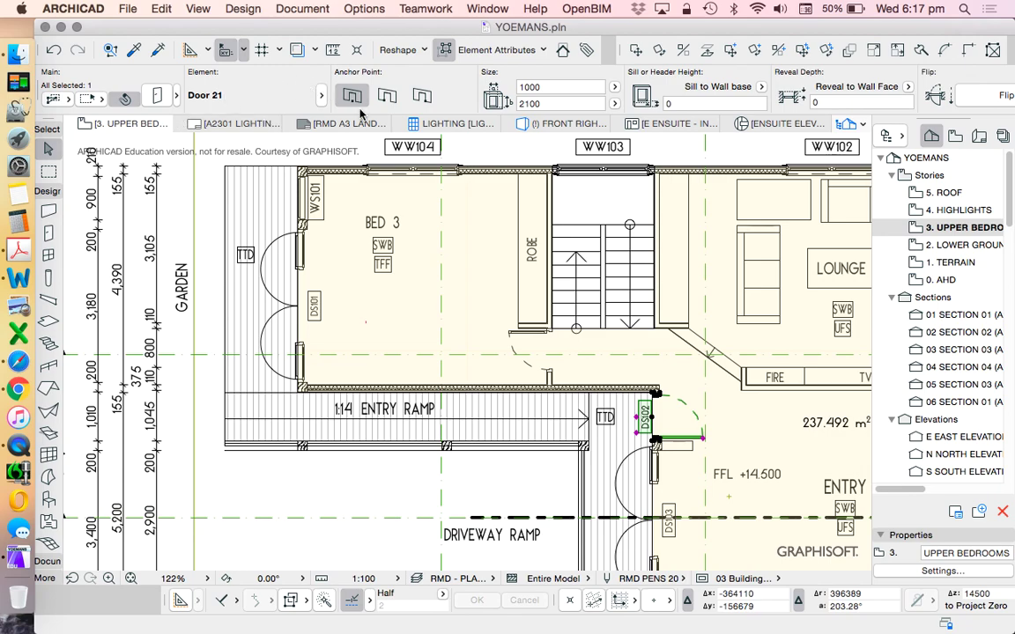
{"action": "left_click", "coordinate": [459, 171]}
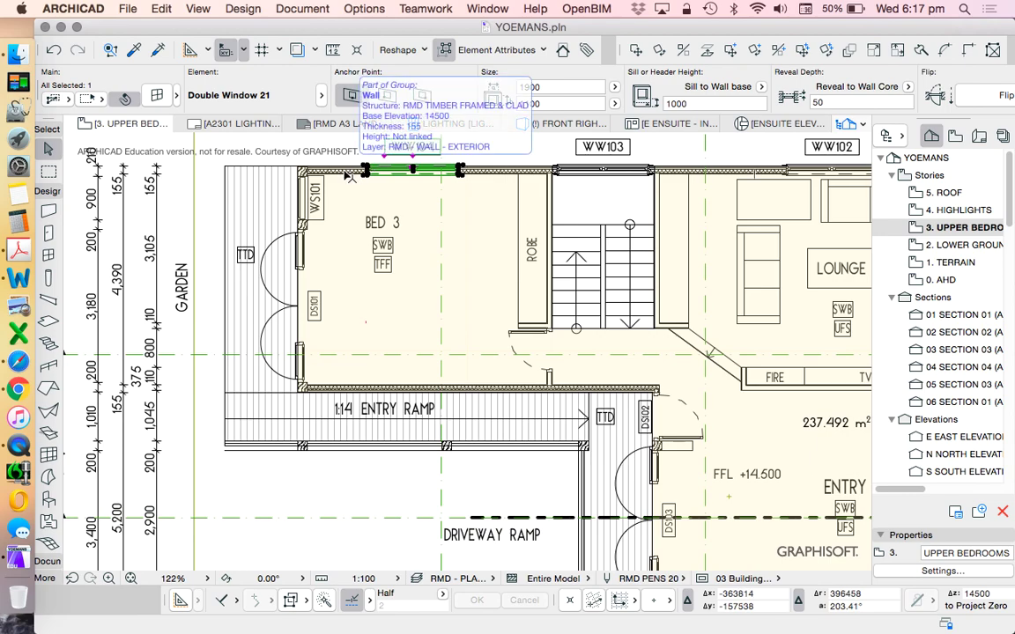
{"action": "left_click", "coordinate": [350, 175]}
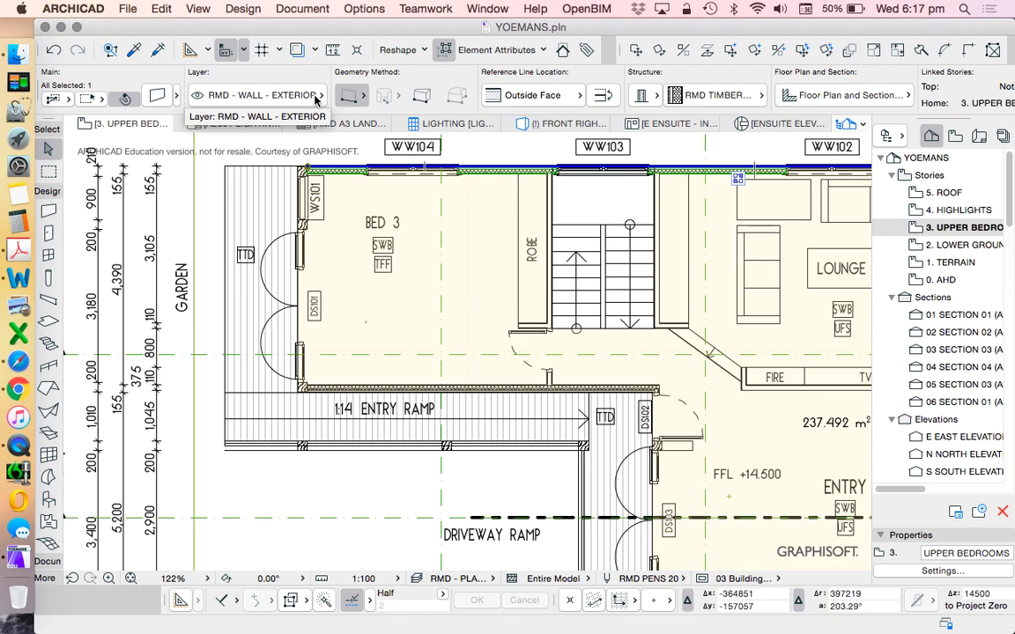
{"action": "scroll", "coordinate": [379, 189], "scroll_direction": "down", "scroll_amount": 3}
{"action": "scroll", "coordinate": [328, 192], "scroll_direction": "up", "scroll_amount": 5}
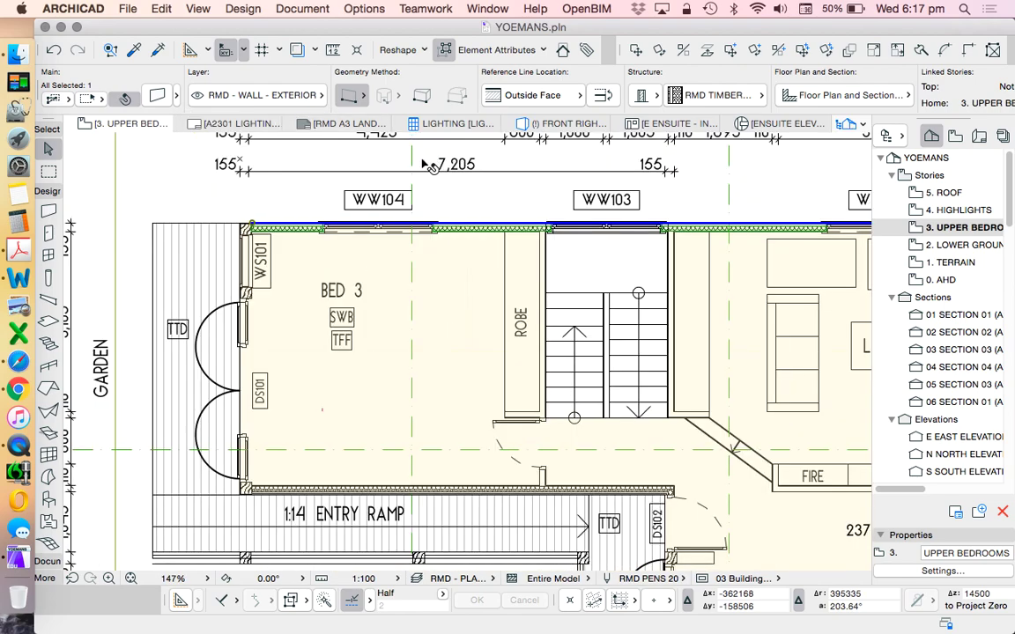
{"action": "left_click", "coordinate": [357, 203]}
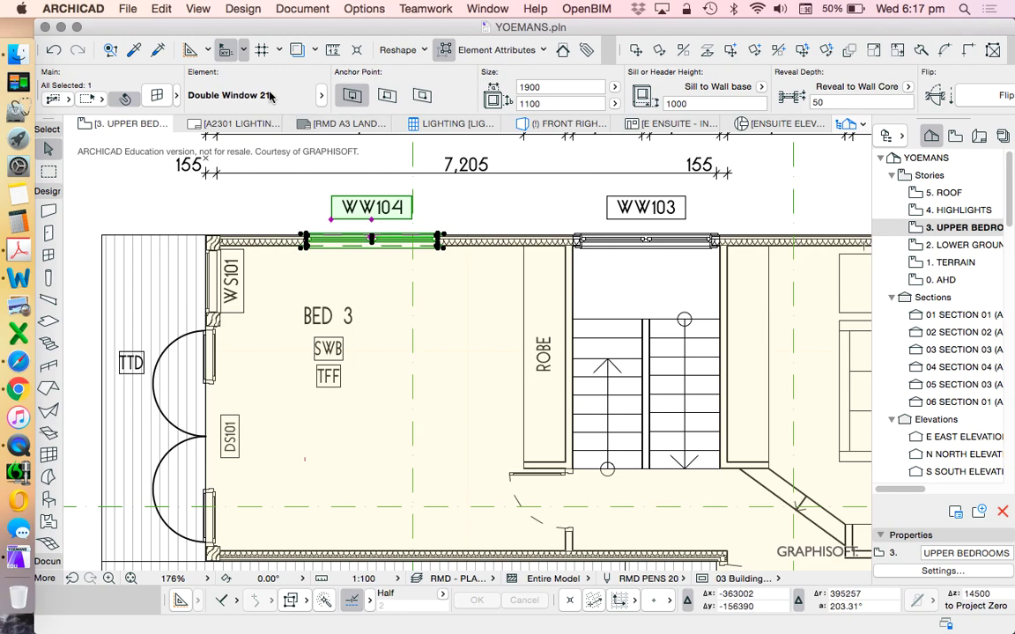
Cancel Layer Settings, then inspect window WW104 and the TFF tag in Bed 3
{"action": "key", "text": "super+l"}
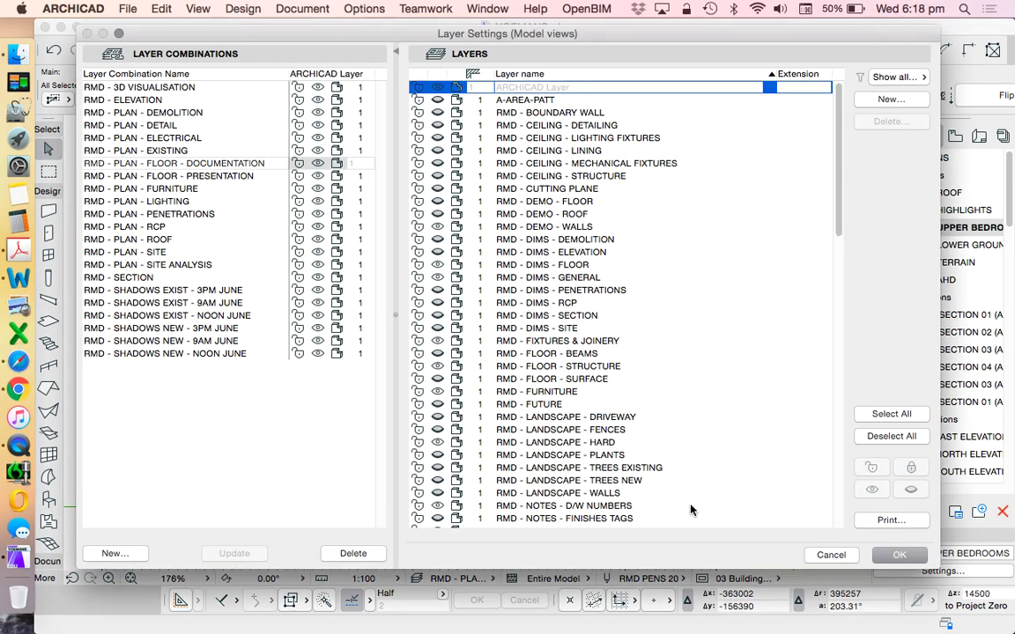
{"action": "left_click", "coordinate": [843, 556]}
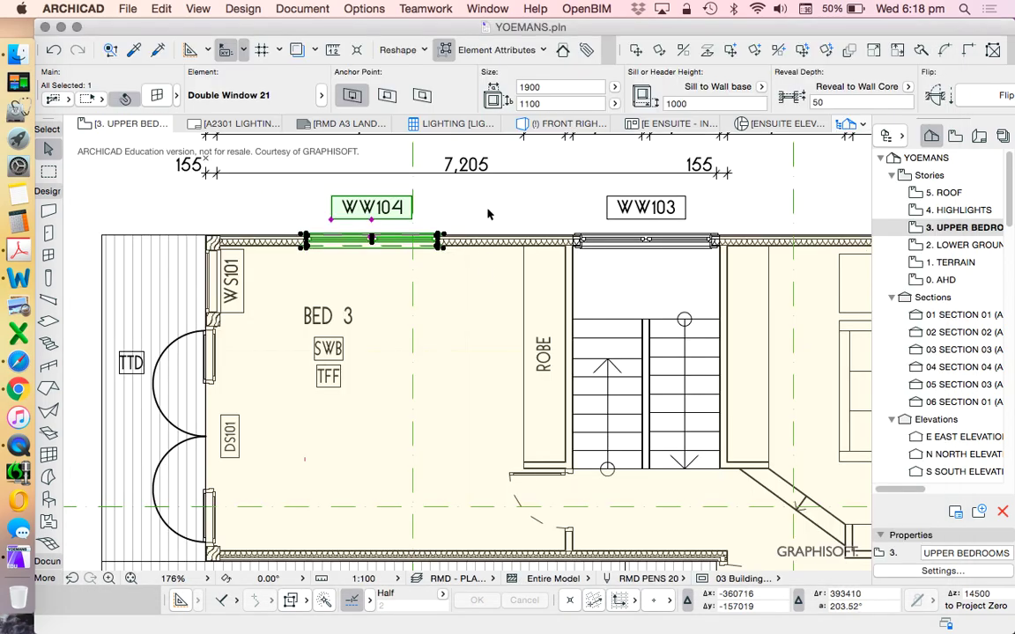
{"action": "left_click", "coordinate": [489, 214]}
{"action": "scroll", "coordinate": [322, 205], "scroll_direction": "down", "scroll_amount": 5}
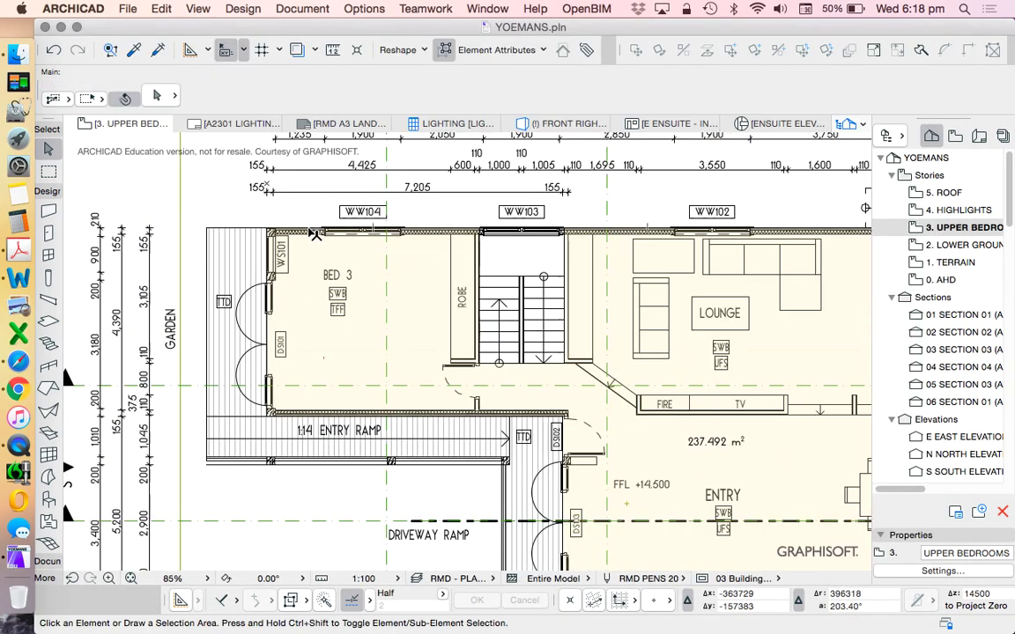
{"action": "scroll", "coordinate": [315, 233], "scroll_direction": "down", "scroll_amount": 1}
{"action": "scroll", "coordinate": [357, 227], "scroll_direction": "down", "scroll_amount": 1}
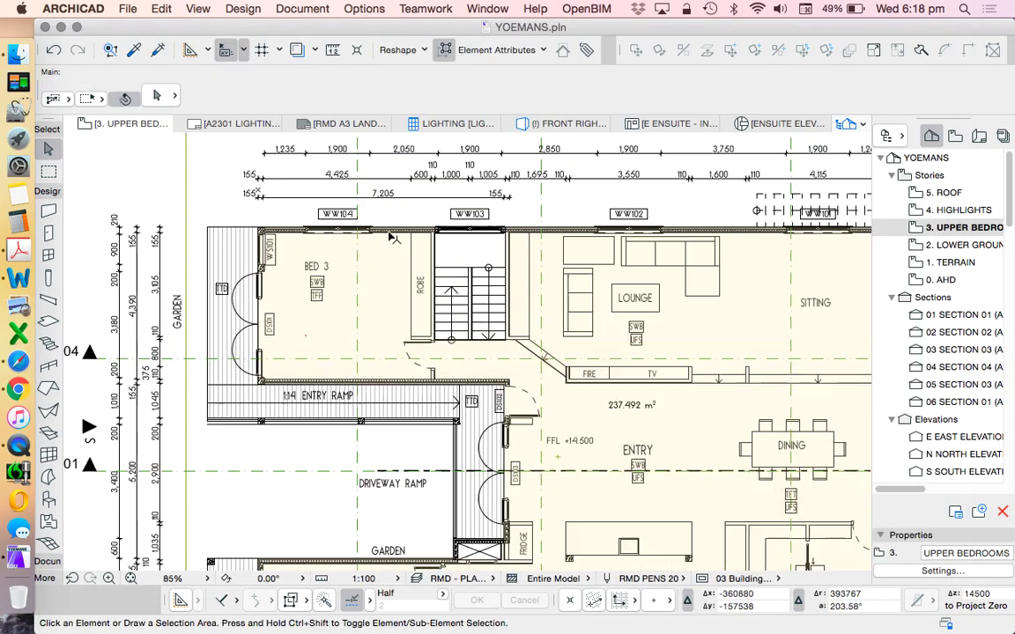
{"action": "left_click", "coordinate": [344, 229]}
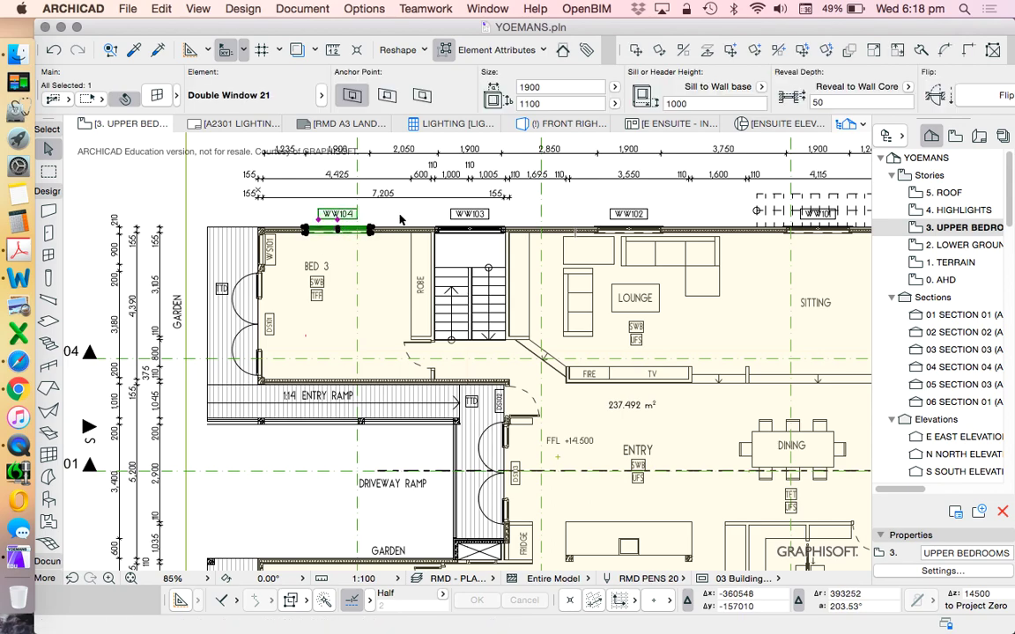
{"action": "scroll", "coordinate": [321, 286], "scroll_direction": "up", "scroll_amount": 5}
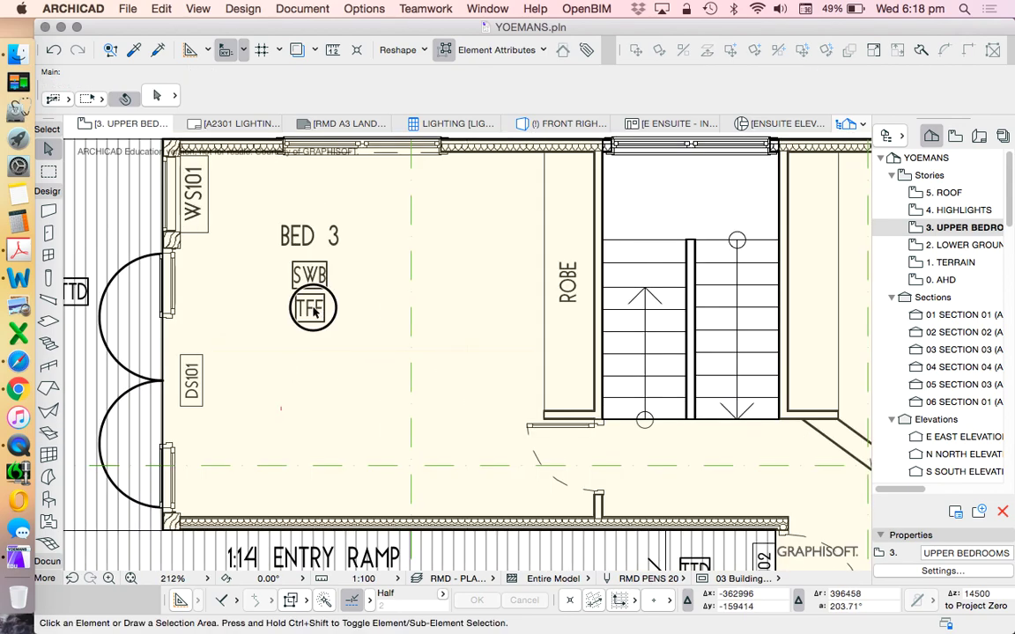
{"action": "left_click", "coordinate": [309, 303]}
{"action": "scroll", "coordinate": [319, 370], "scroll_direction": "down", "scroll_amount": 5}
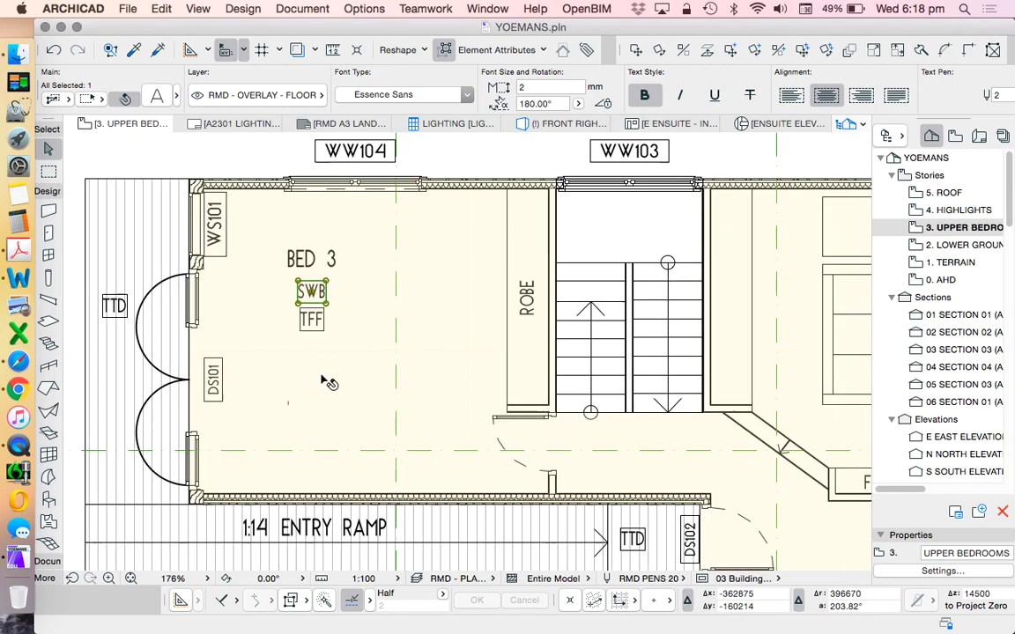
{"action": "left_click", "coordinate": [412, 245]}
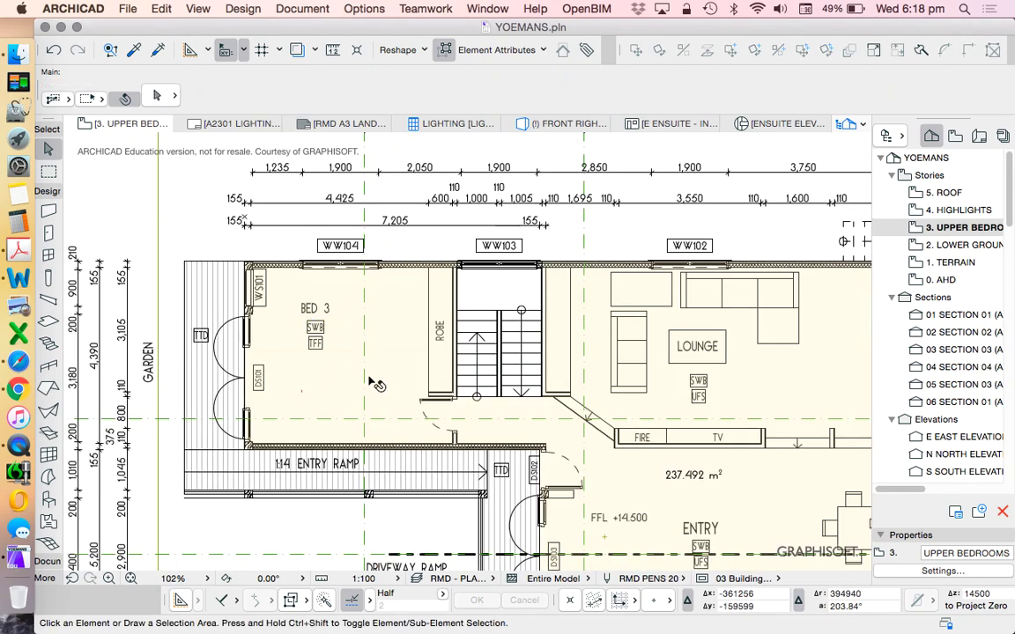
Switch the Toolbox to Document, try the Label Tool, and return to the Arrow tool
{"action": "left_click", "coordinate": [47, 560]}
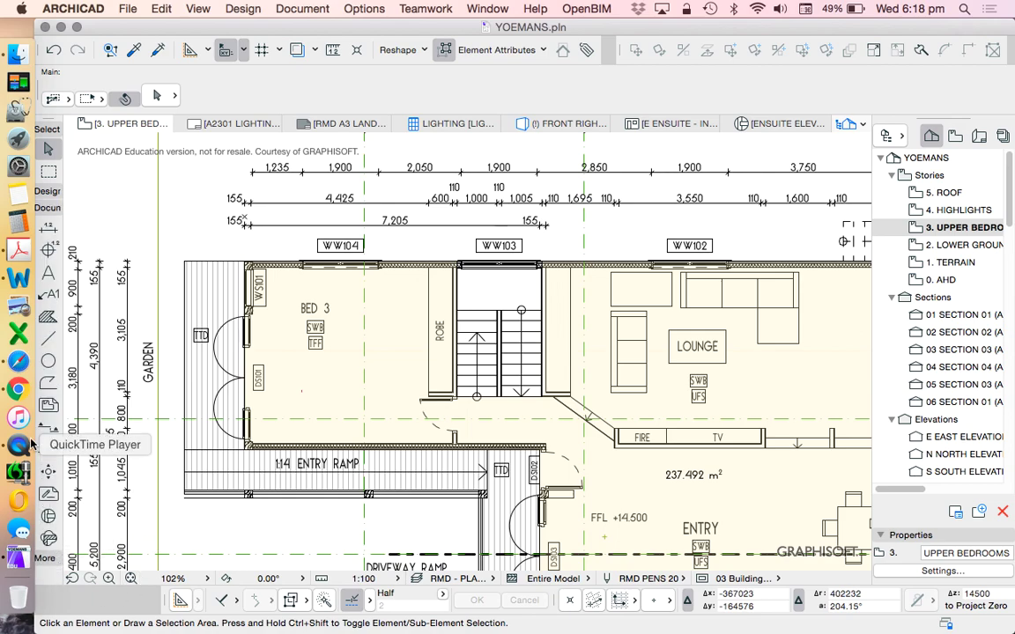
{"action": "left_click", "coordinate": [48, 292]}
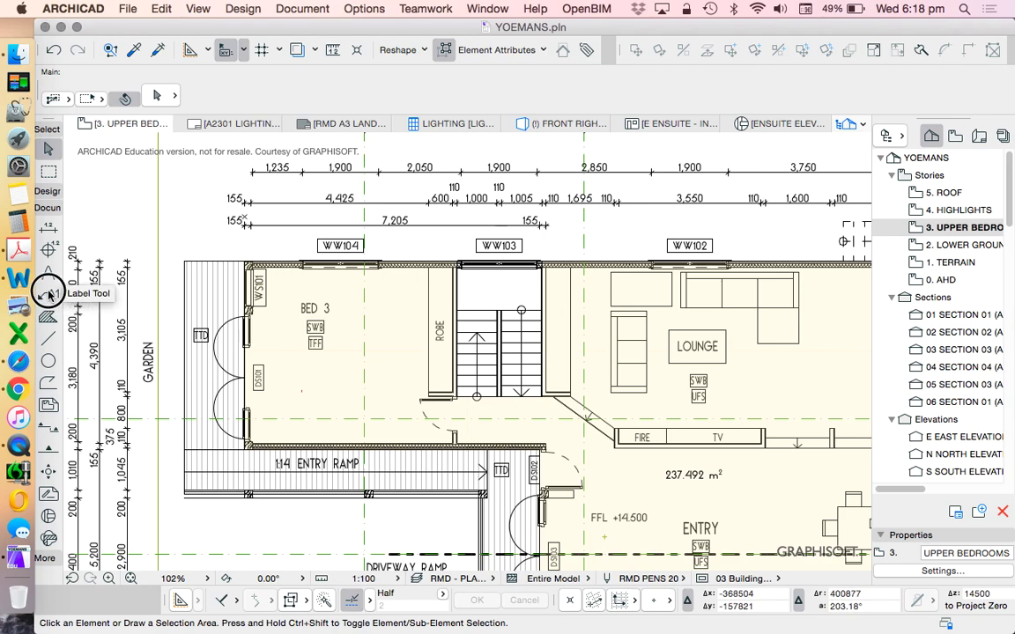
{"action": "left_click", "coordinate": [49, 149]}
{"action": "left_click", "coordinate": [174, 172]}
{"action": "left_click", "coordinate": [212, 223]}
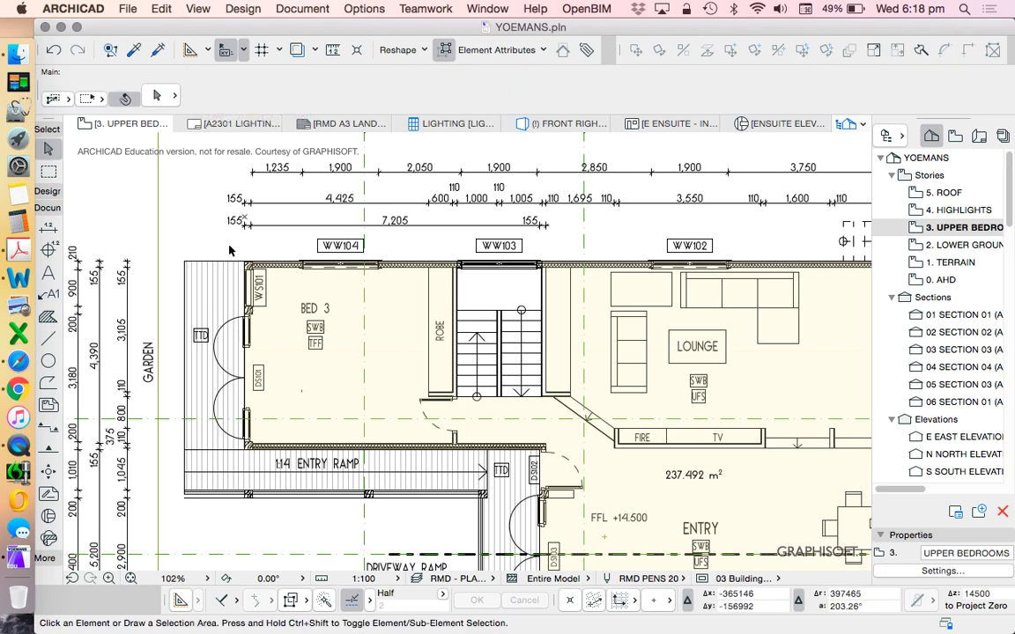
Select the 7,205 dimension and keep it on layer RMD - DIMS - FLOOR
{"action": "left_click", "coordinate": [305, 225]}
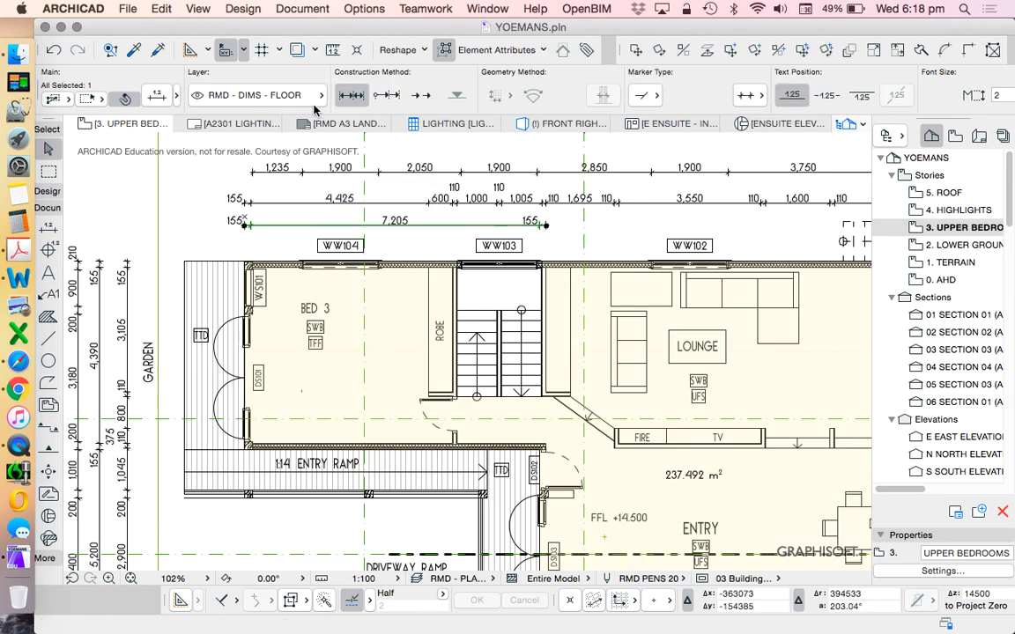
{"action": "left_click", "coordinate": [255, 92]}
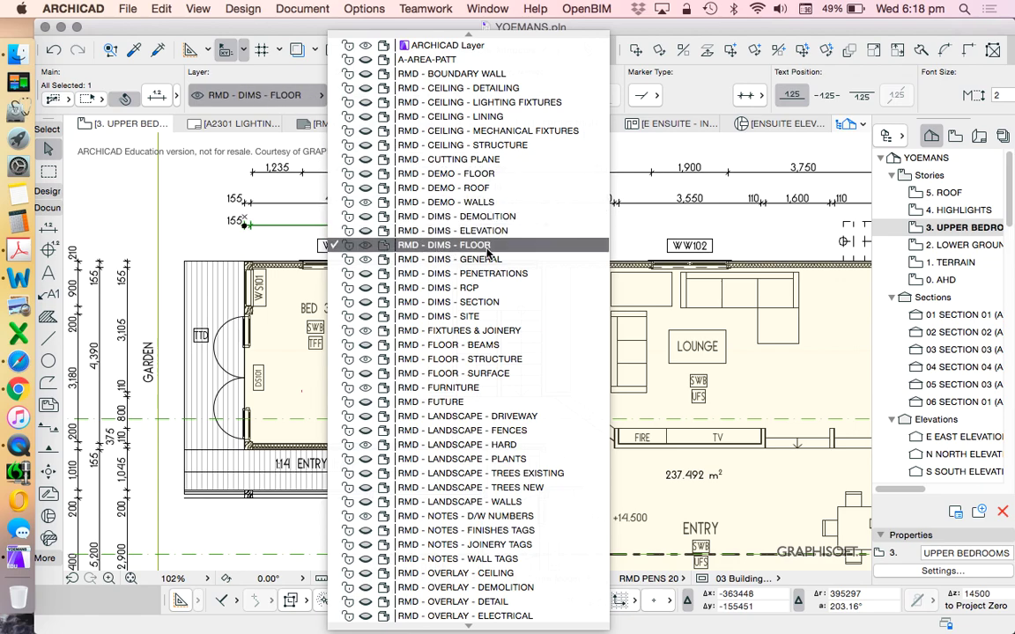
{"action": "scroll", "coordinate": [476, 107], "scroll_direction": "down", "scroll_amount": 4}
{"action": "scroll", "coordinate": [474, 113], "scroll_direction": "down", "scroll_amount": 5}
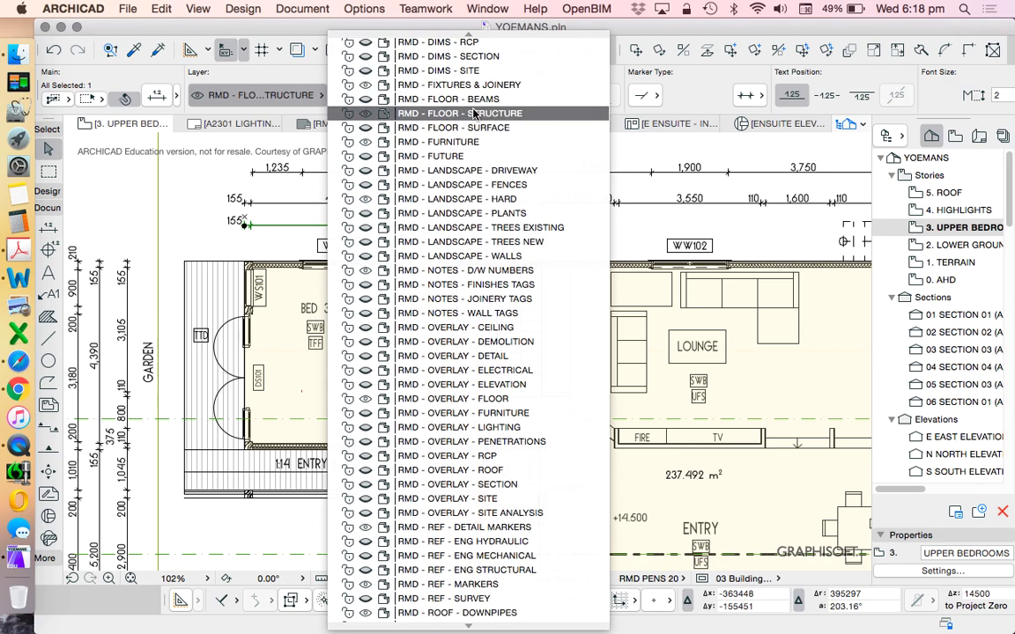
{"action": "scroll", "coordinate": [476, 264], "scroll_direction": "down", "scroll_amount": 1}
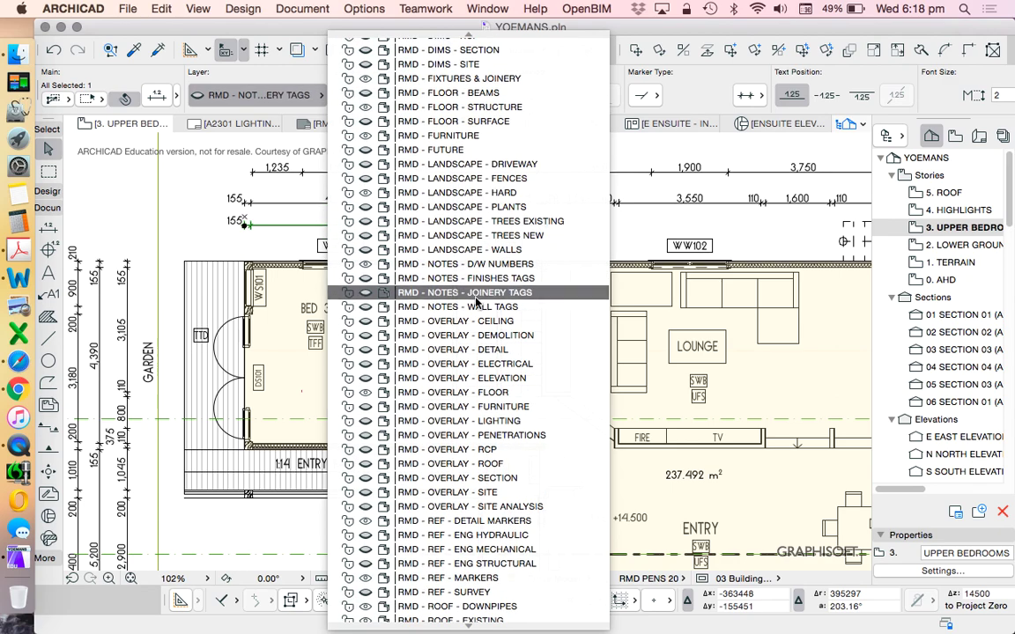
{"action": "scroll", "coordinate": [476, 300], "scroll_direction": "up", "scroll_amount": 5}
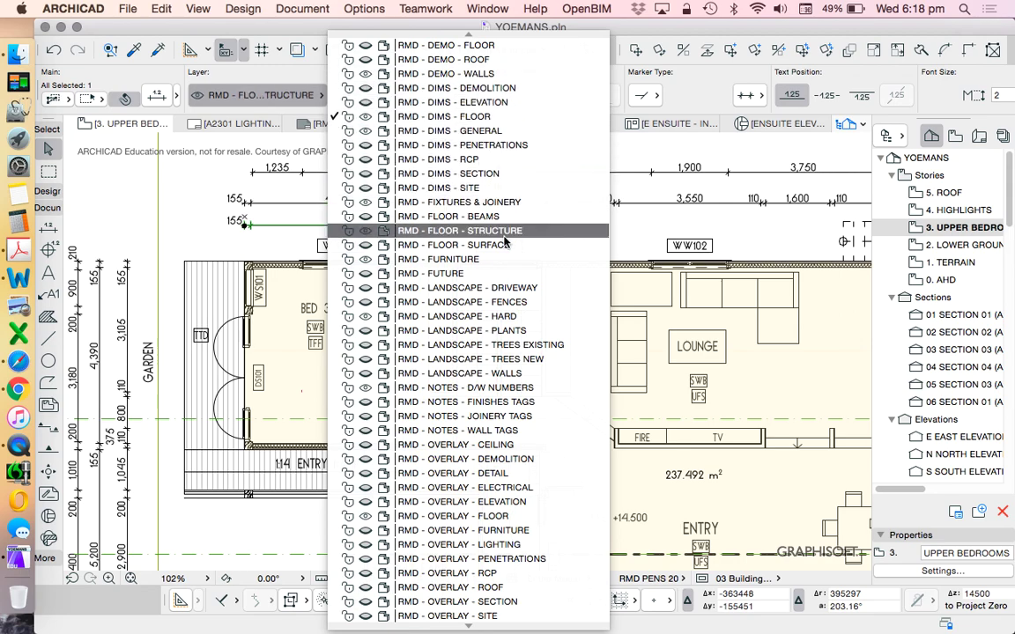
{"action": "scroll", "coordinate": [505, 240], "scroll_direction": "down", "scroll_amount": 5}
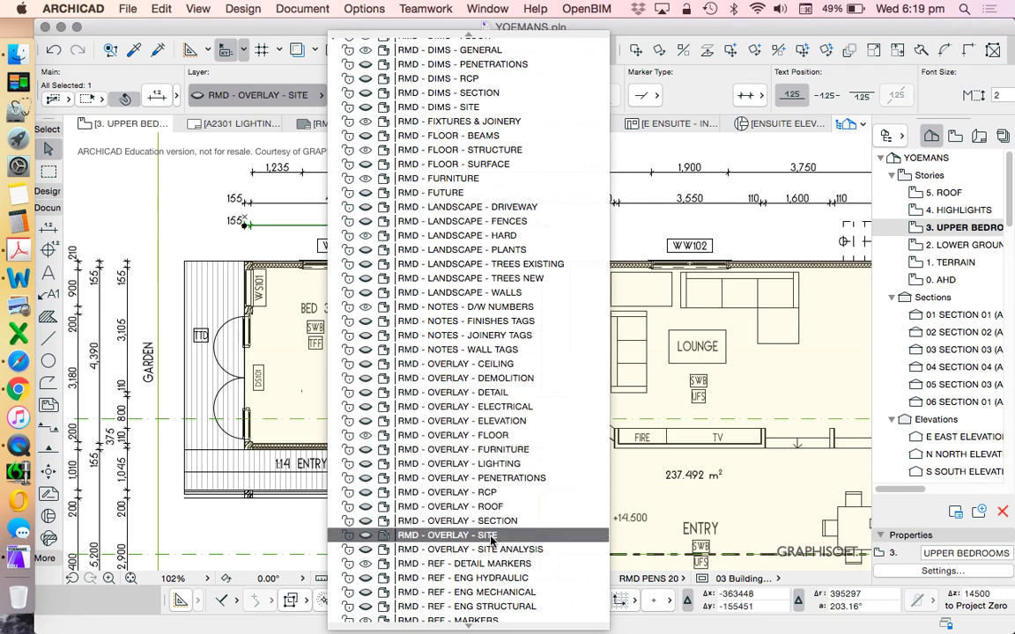
{"action": "left_click", "coordinate": [225, 254]}
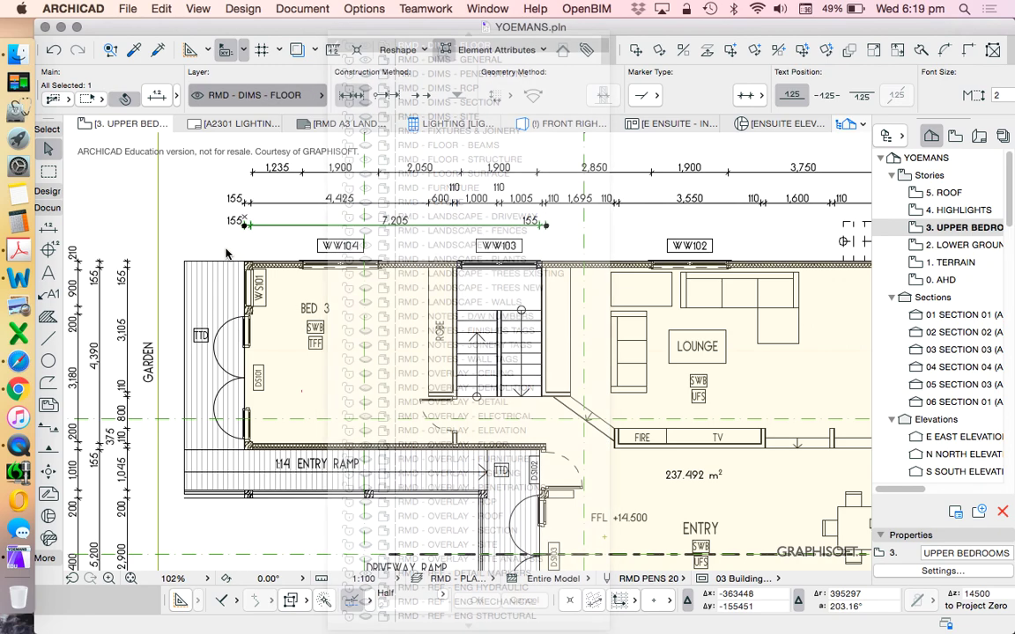
Inspect the BED 3 room label and SWB tag, then bring up Layer Settings
{"action": "left_click", "coordinate": [315, 310]}
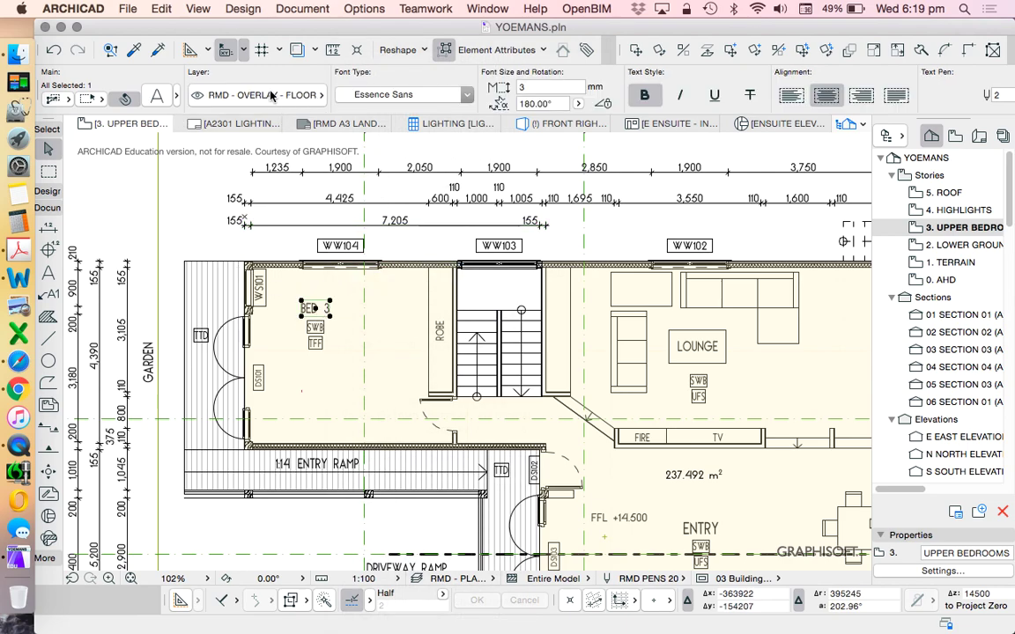
{"action": "left_click", "coordinate": [316, 327]}
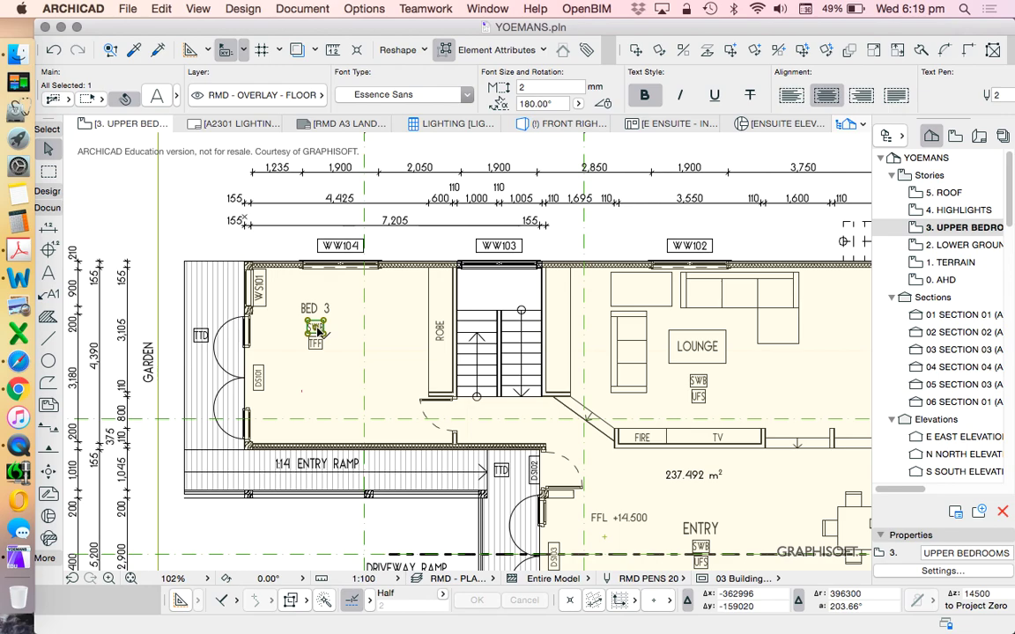
{"action": "left_click", "coordinate": [435, 240]}
{"action": "scroll", "coordinate": [402, 253], "scroll_direction": "down", "scroll_amount": 3}
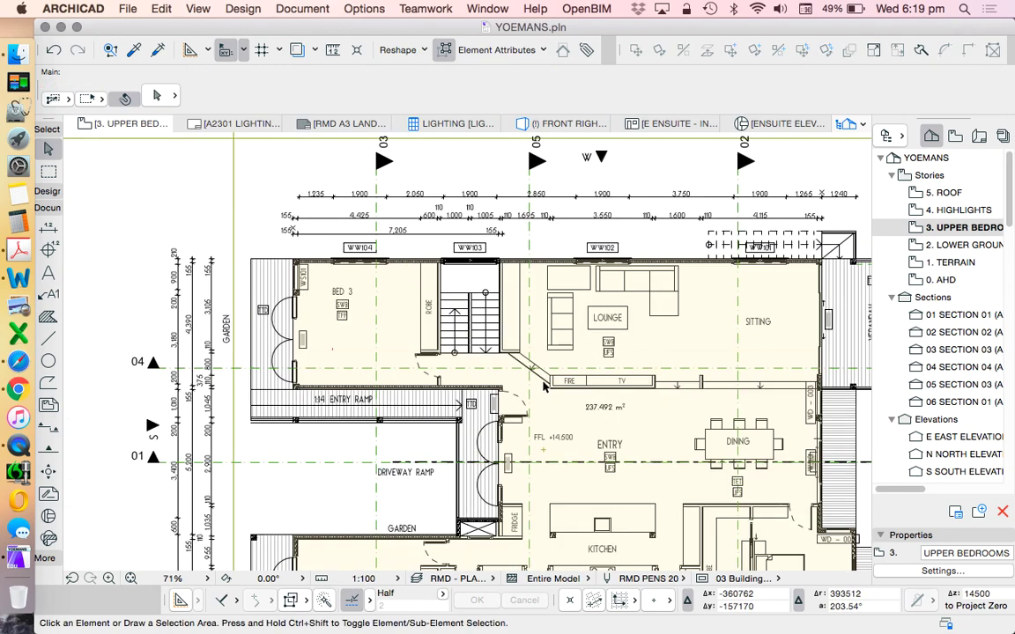
{"action": "scroll", "coordinate": [543, 385], "scroll_direction": "down", "scroll_amount": 4}
{"action": "scroll", "coordinate": [453, 312], "scroll_direction": "up", "scroll_amount": 2}
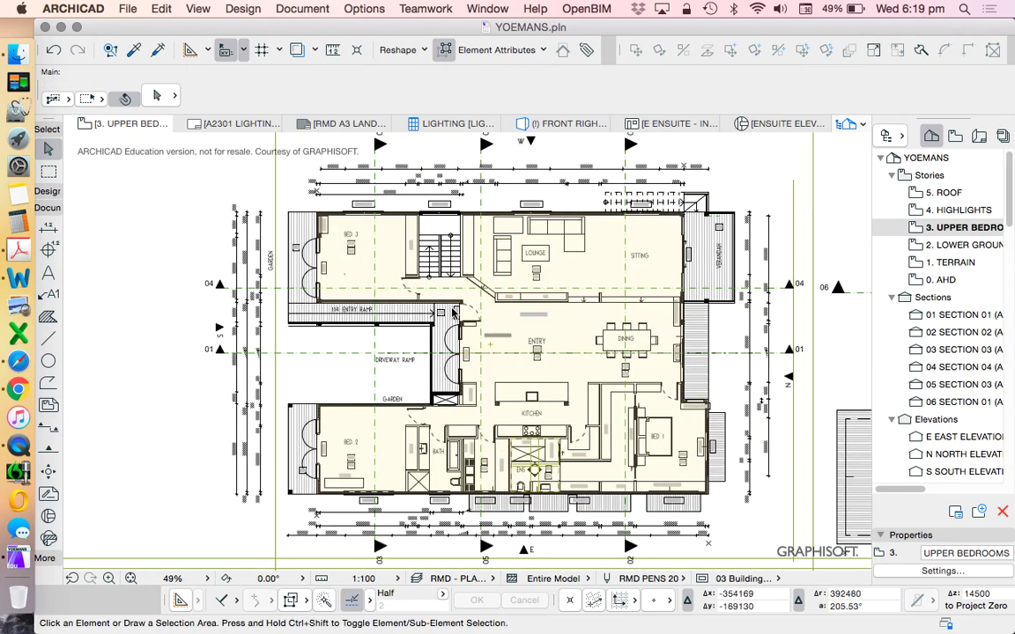
{"action": "key", "text": "super+l"}
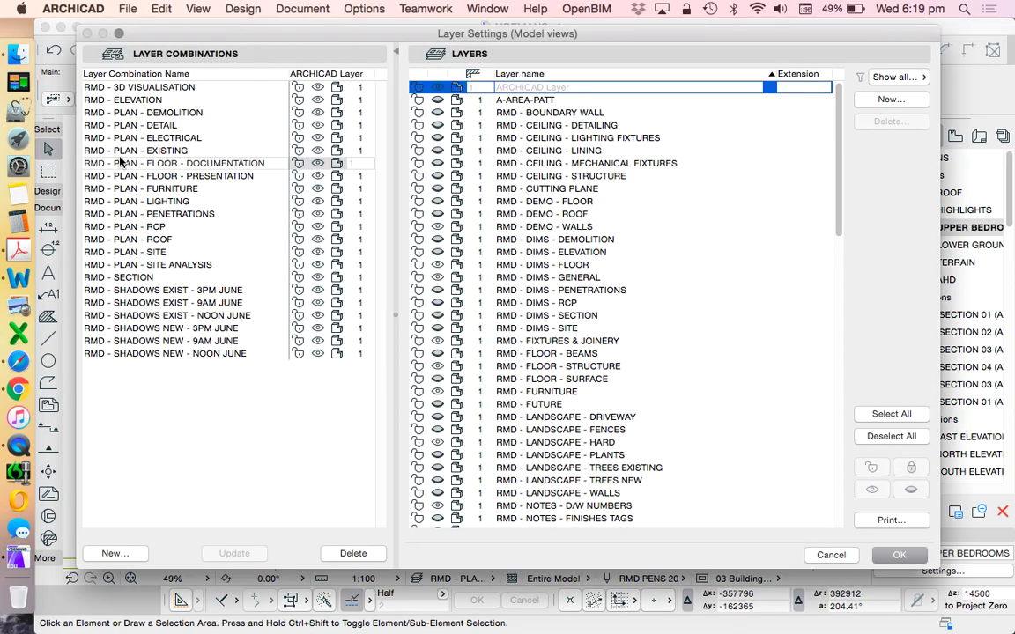
Apply the RMD - PLAN - RCP layer combination to the upper bedrooms plan
{"action": "left_click", "coordinate": [136, 228]}
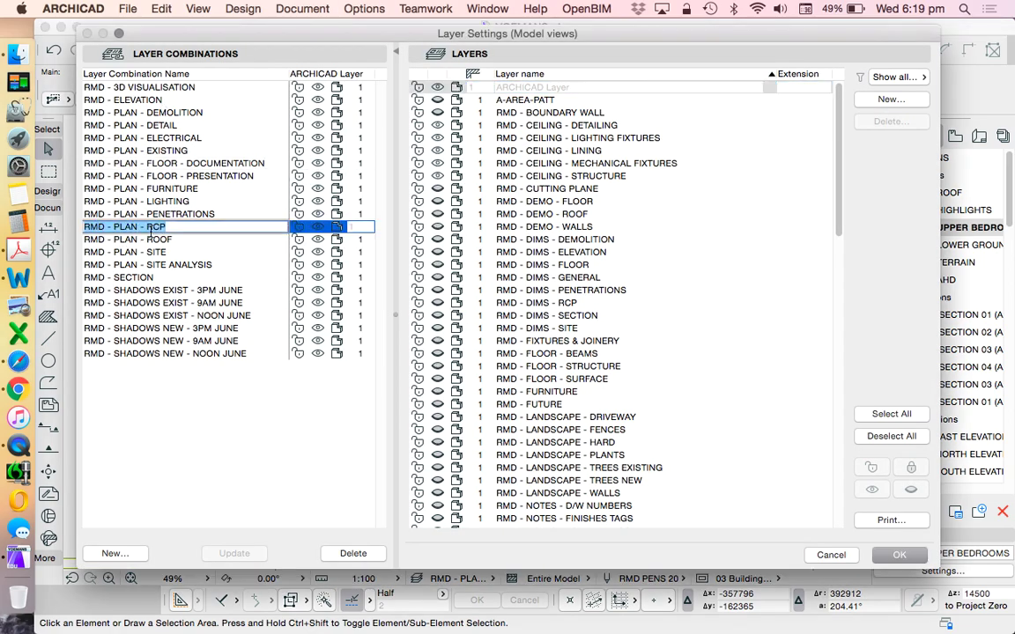
{"action": "left_click", "coordinate": [901, 557]}
{"action": "scroll", "coordinate": [589, 334], "scroll_direction": "up", "scroll_amount": 3}
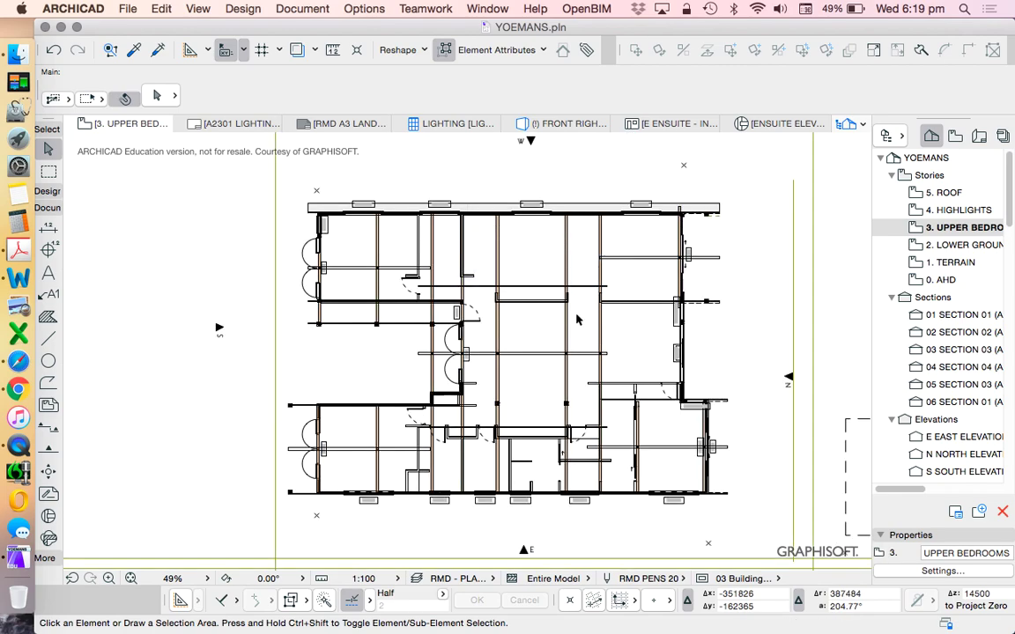
{"action": "scroll", "coordinate": [467, 246], "scroll_direction": "down", "scroll_amount": 2}
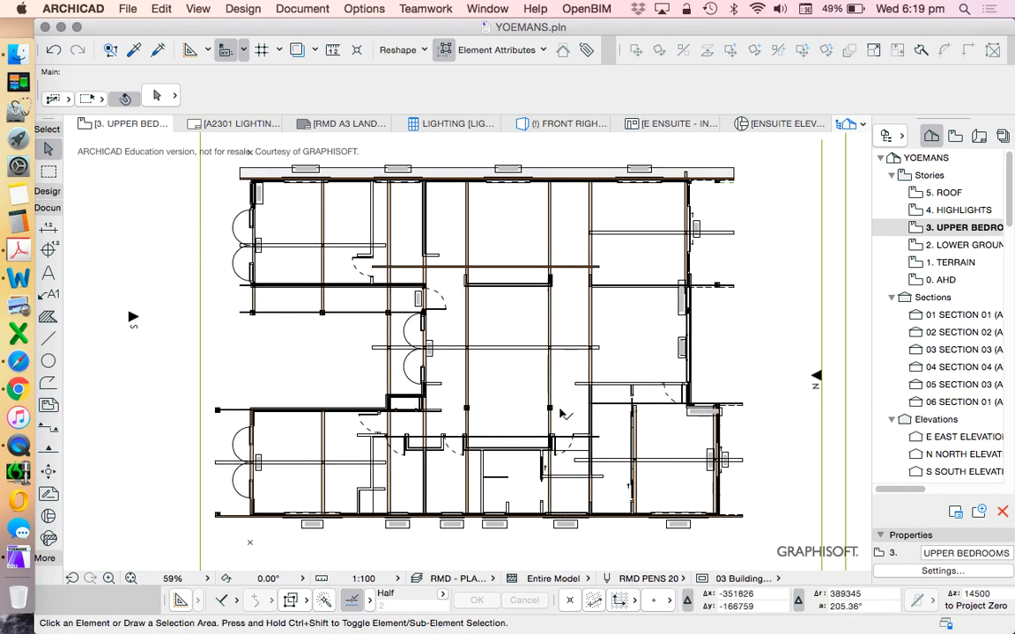
Check the layers of a ceiling line and the ceiling member without changing them, then reopen Layer Settings
{"action": "left_click", "coordinate": [513, 266]}
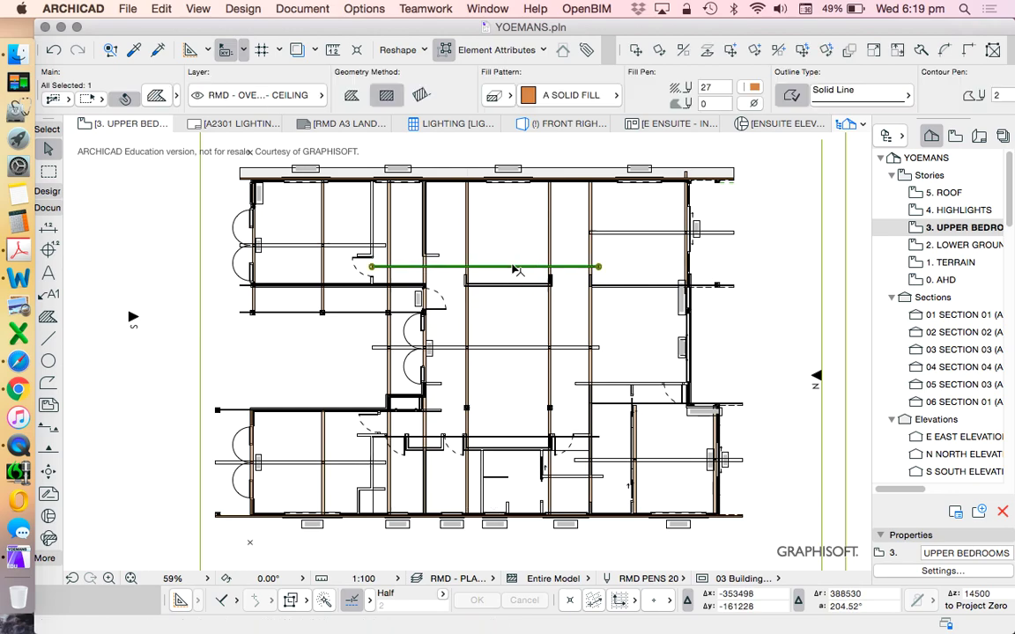
{"action": "left_click", "coordinate": [255, 95]}
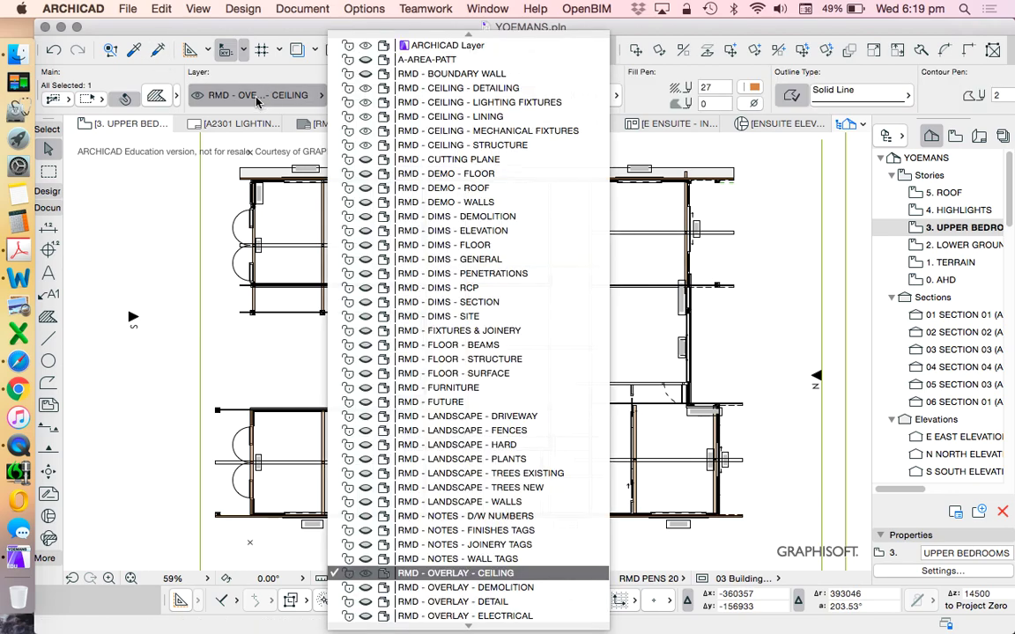
{"action": "left_click", "coordinate": [328, 449]}
{"action": "left_click", "coordinate": [324, 449]}
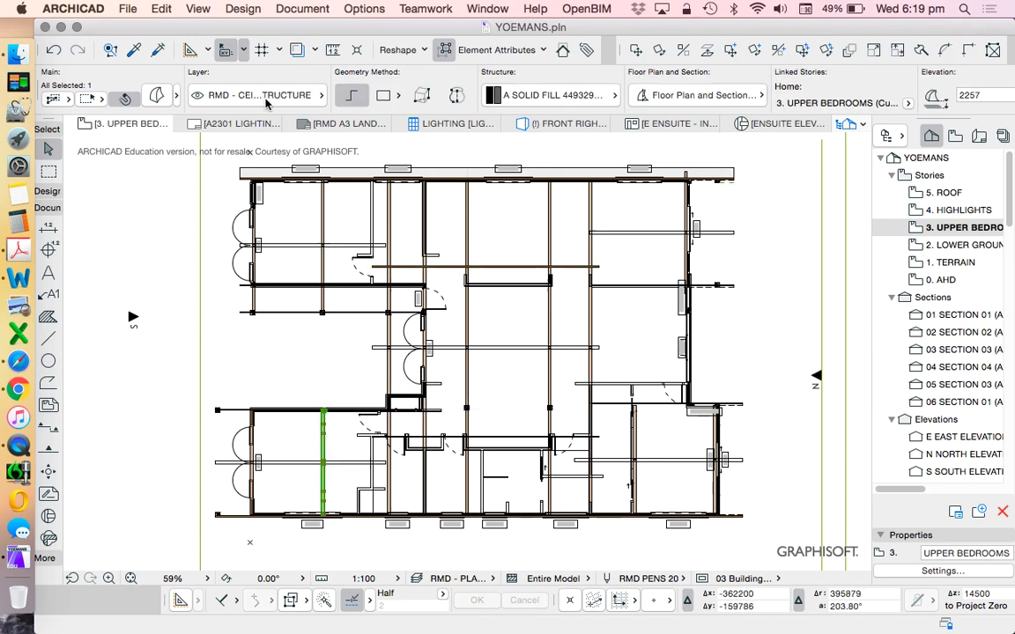
{"action": "left_click", "coordinate": [265, 96]}
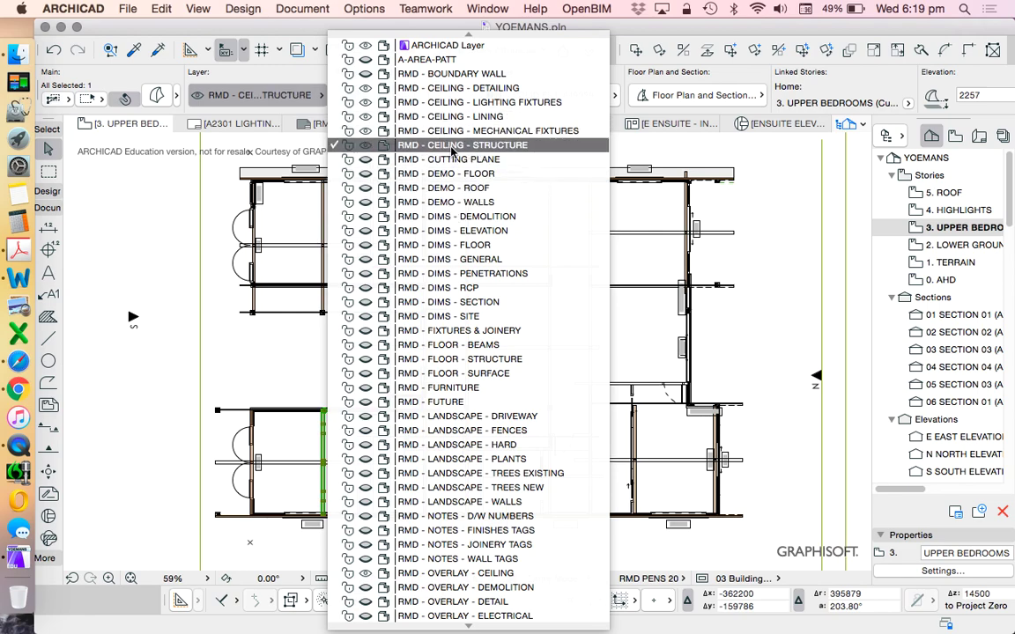
{"action": "left_click", "coordinate": [209, 230]}
{"action": "key", "text": "Escape"}
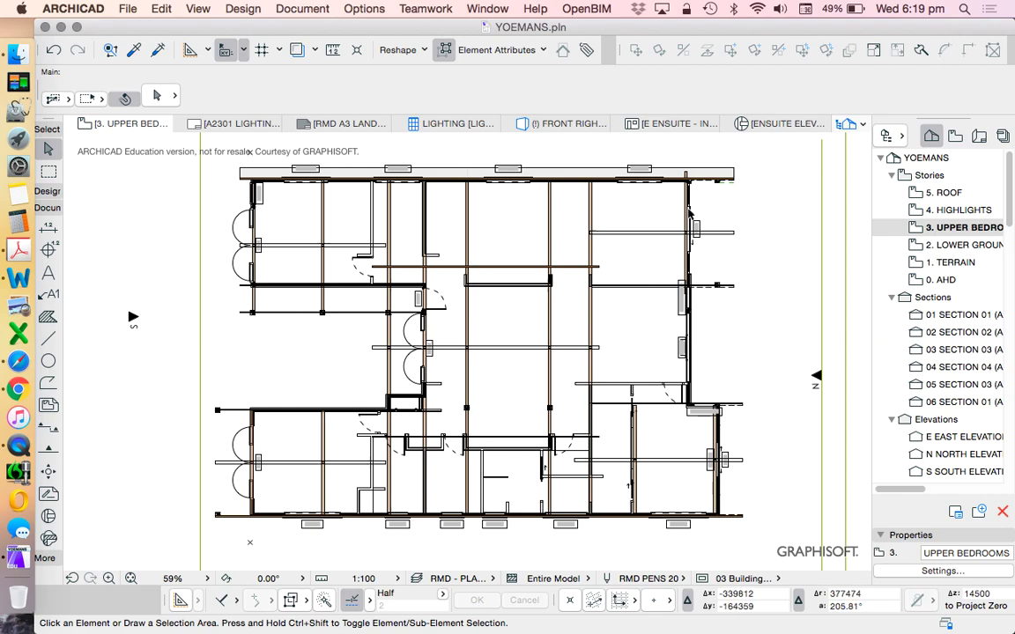
{"action": "key", "text": "super+l"}
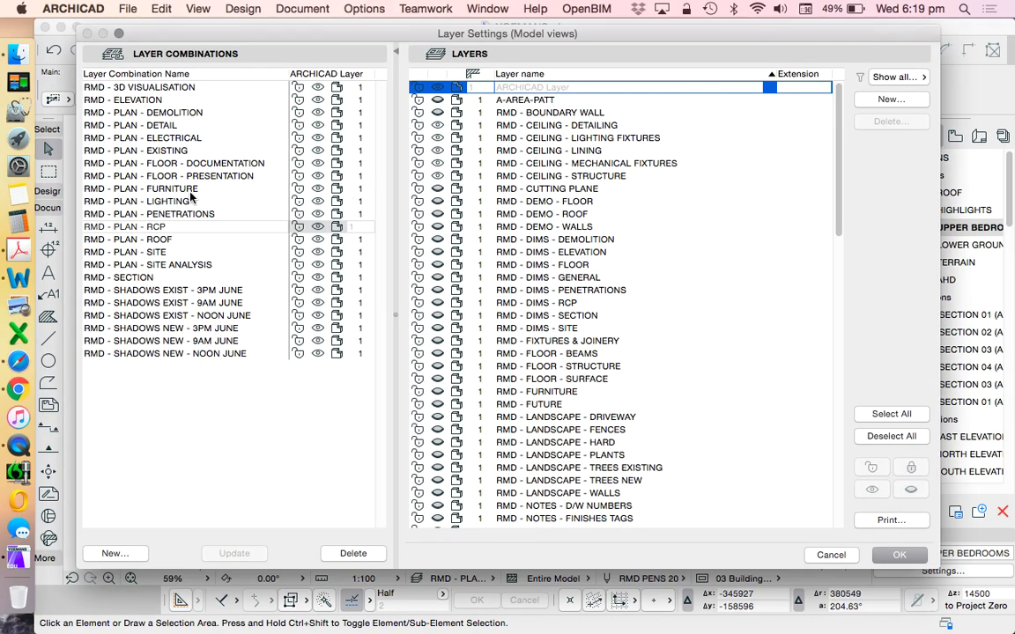
Show the upper bedrooms plan with the RMD - PLAN - LIGHTING layer combination
{"action": "left_click", "coordinate": [159, 203]}
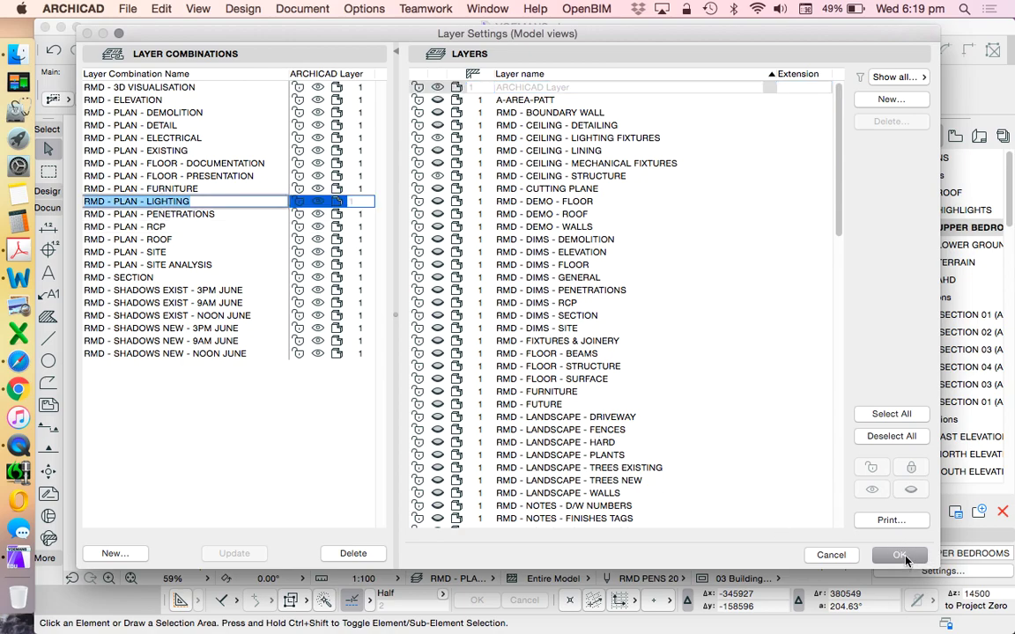
{"action": "left_click", "coordinate": [900, 555]}
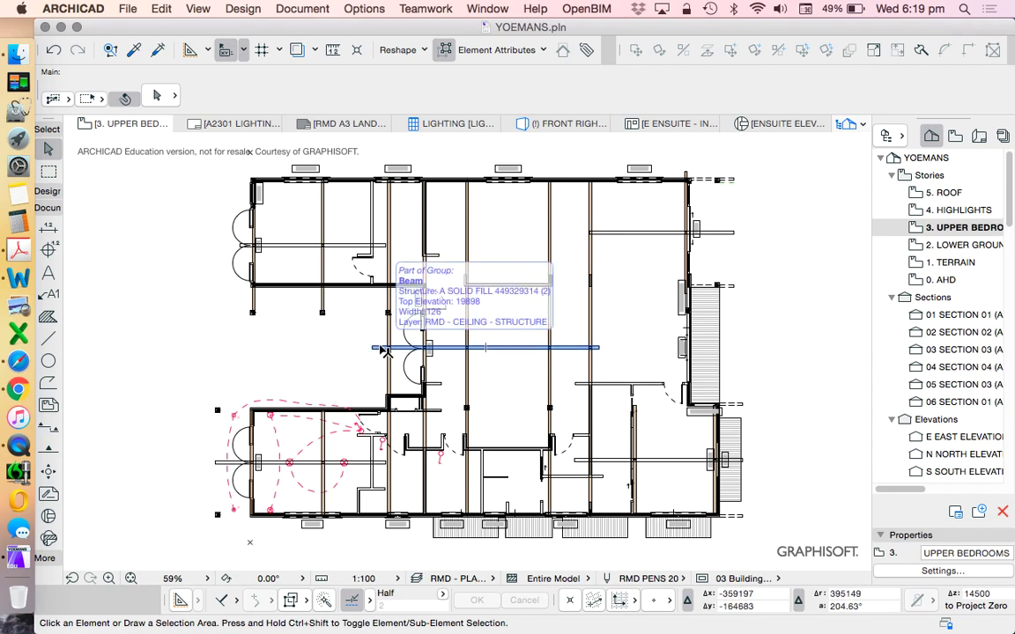
{"action": "key", "text": "super+l"}
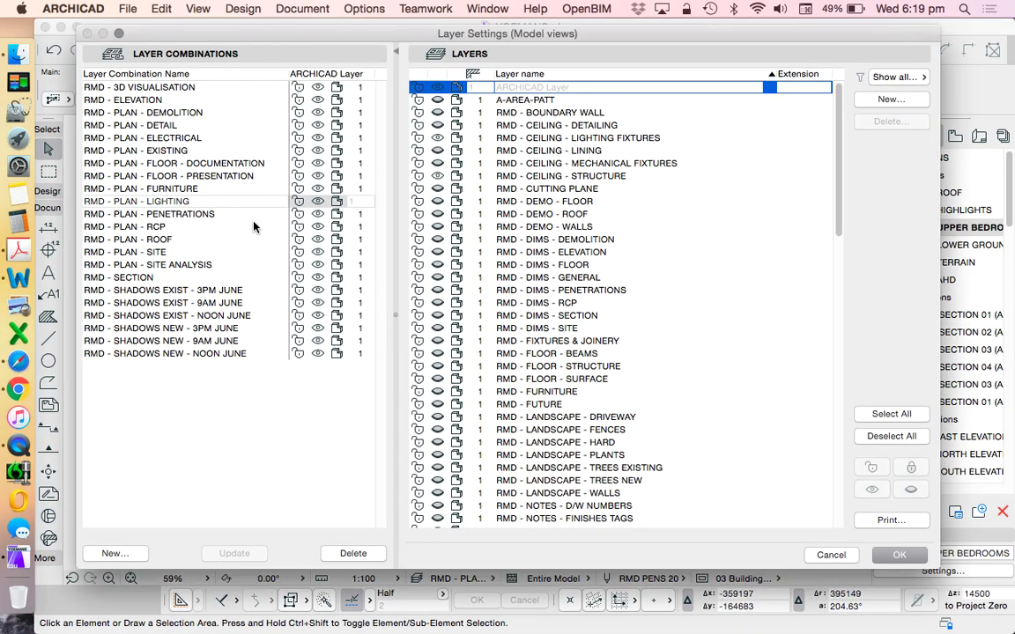
Switch the plan to RMD - PLAN - ELECTRICAL and look over the red power-point symbols
{"action": "left_click", "coordinate": [167, 139]}
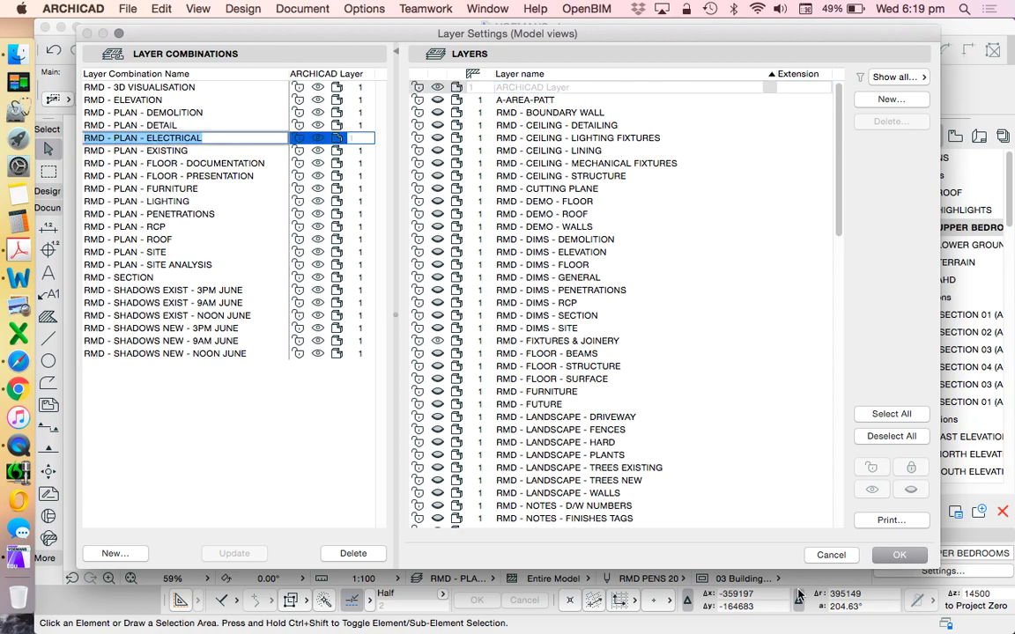
{"action": "left_click", "coordinate": [899, 555]}
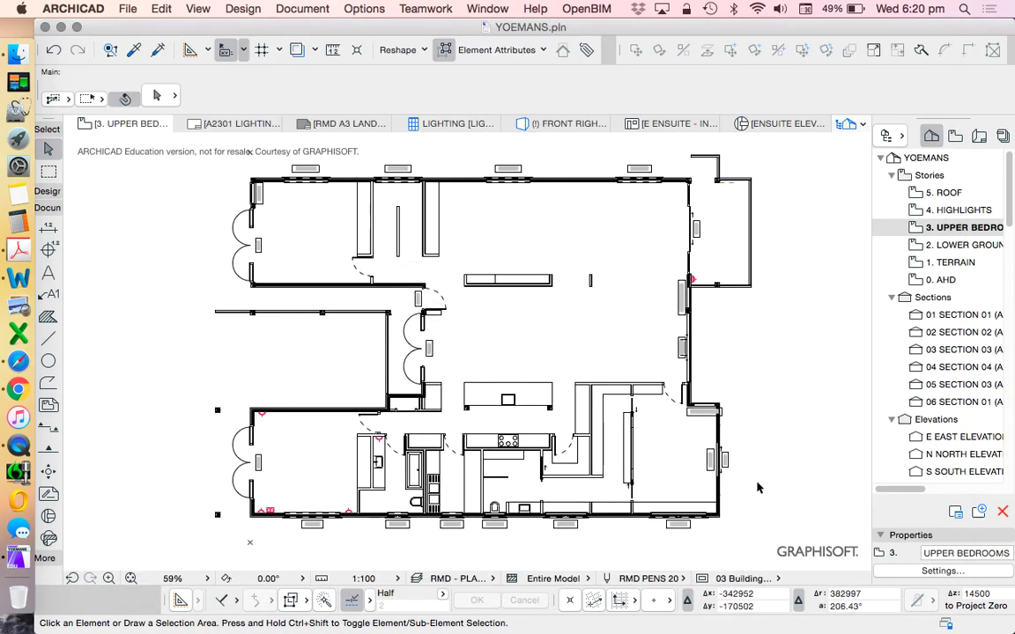
{"action": "scroll", "coordinate": [319, 493], "scroll_direction": "up", "scroll_amount": 5}
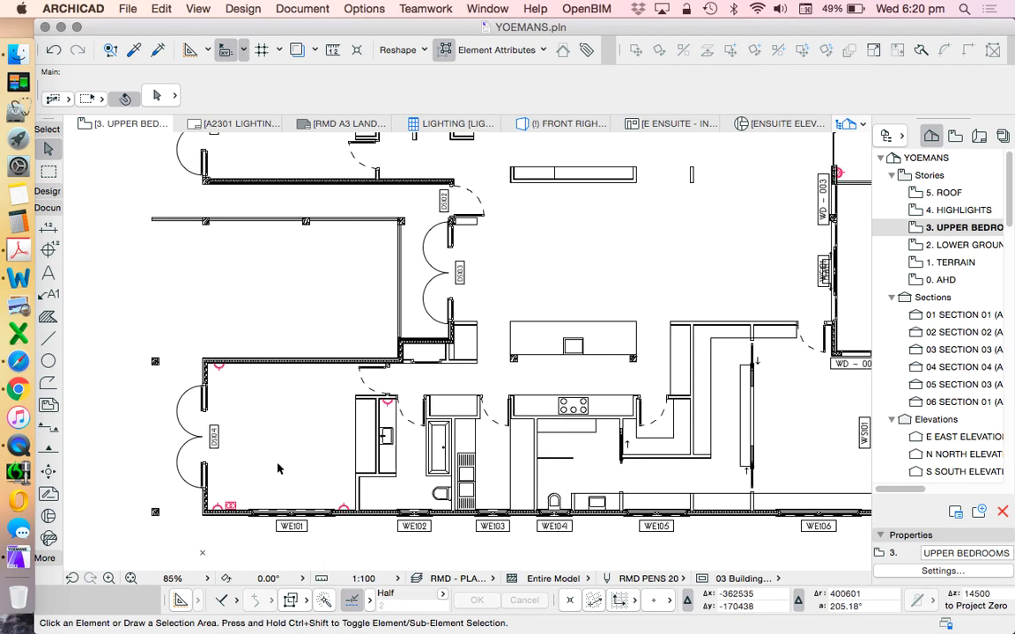
{"action": "scroll", "coordinate": [277, 469], "scroll_direction": "down", "scroll_amount": 3}
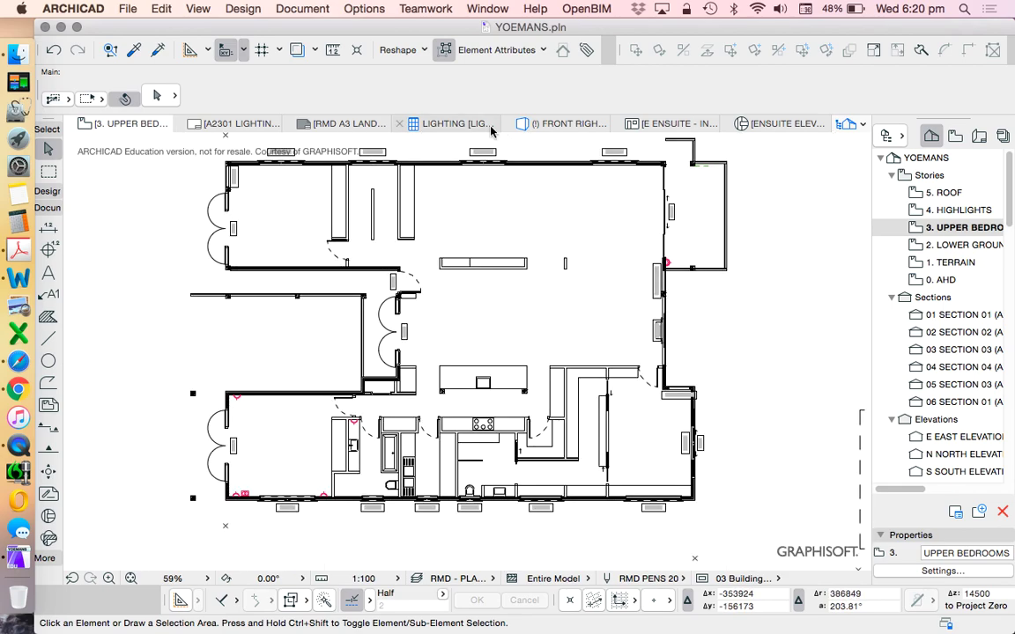
{"action": "scroll", "coordinate": [286, 492], "scroll_direction": "up", "scroll_amount": 4}
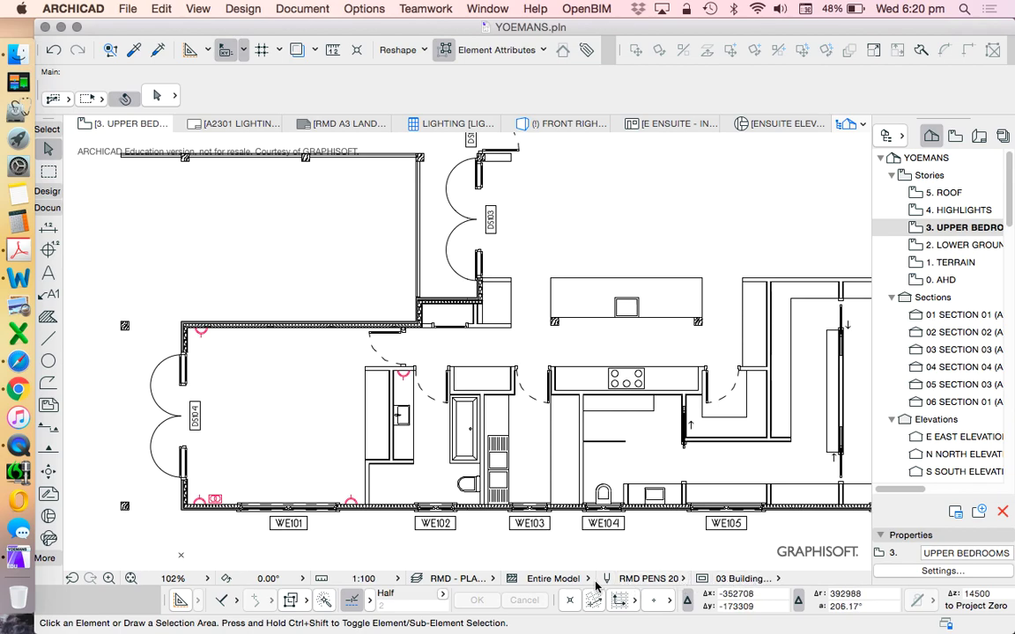
{"action": "left_click", "coordinate": [743, 579]}
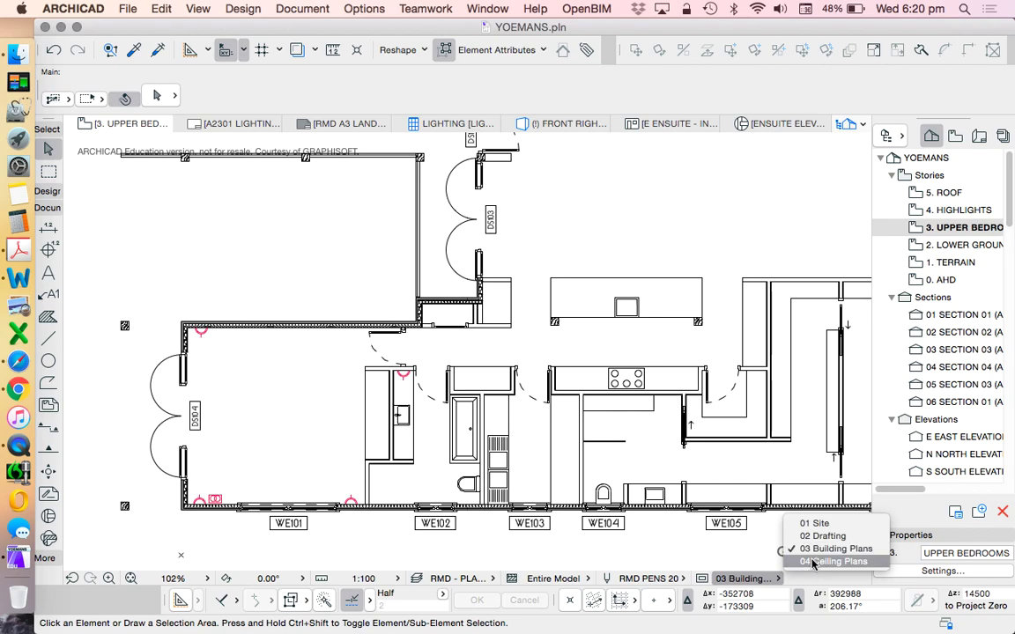
Inspect the 03 Building Plans Construction Element Options, cancel without saving, and display the View Map
{"action": "key", "text": "Escape"}
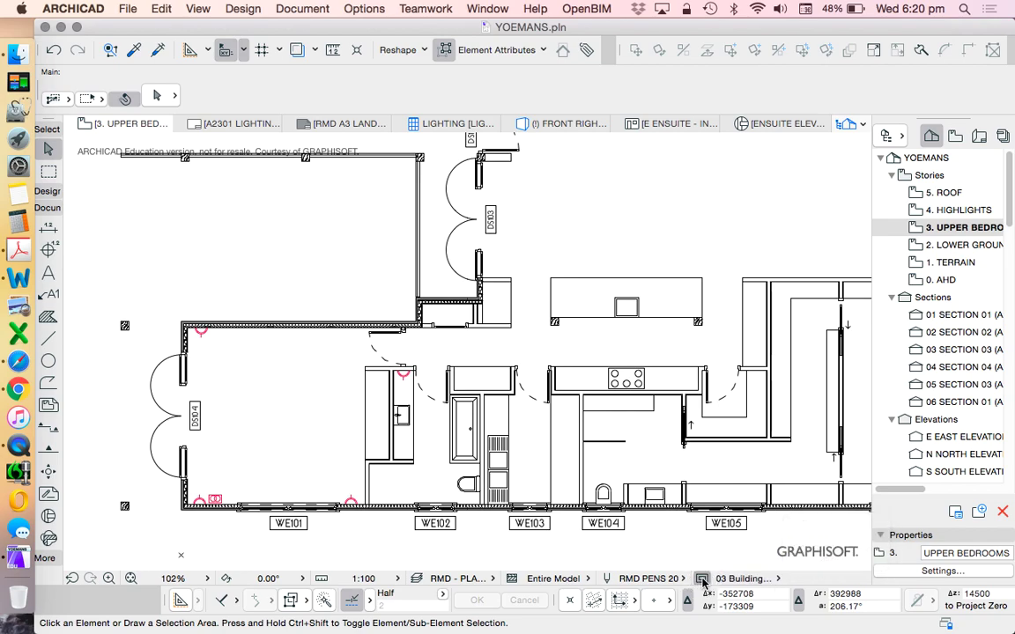
{"action": "left_click", "coordinate": [703, 578]}
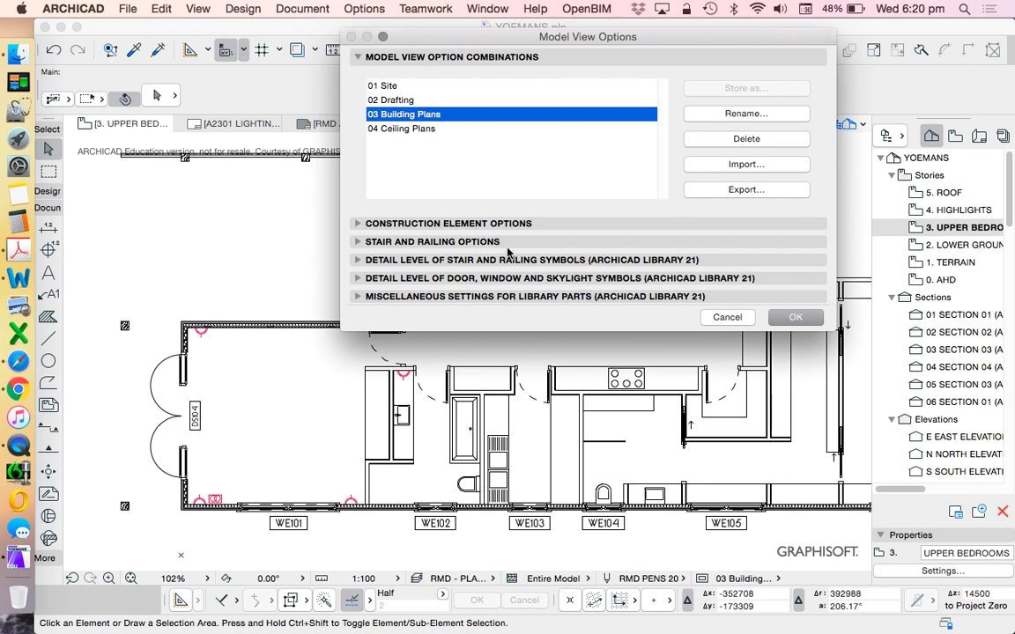
{"action": "left_click", "coordinate": [357, 224]}
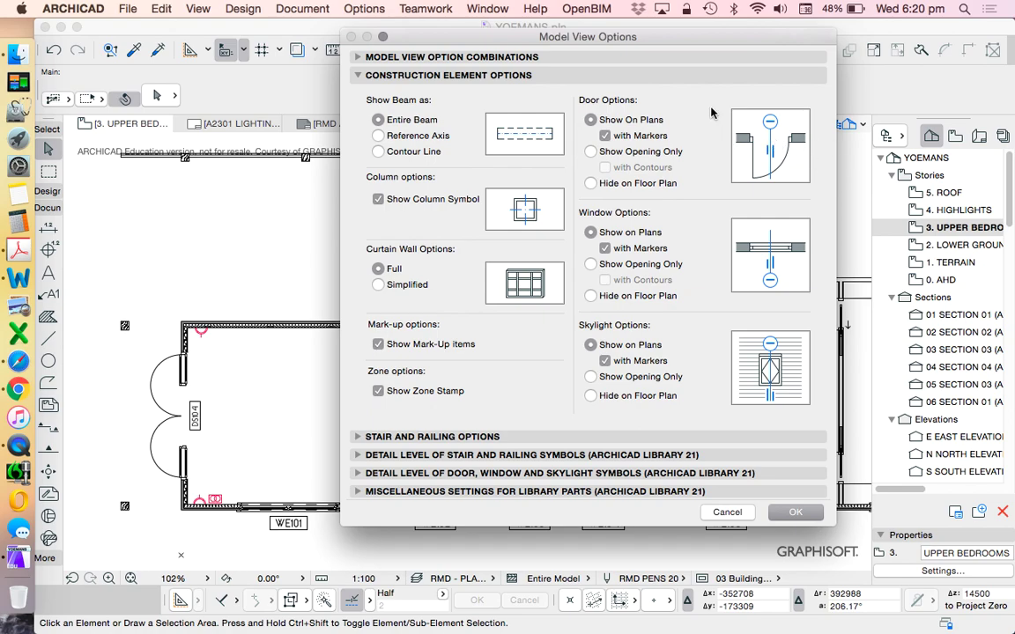
{"action": "left_click_drag", "start_coordinate": [604, 36], "coordinate": [524, 74]}
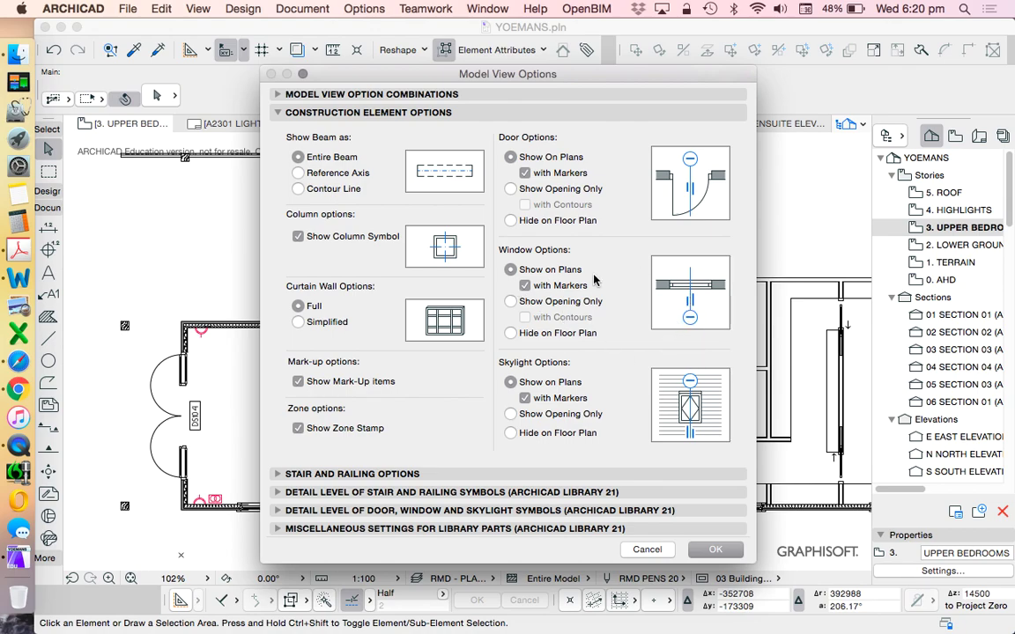
{"action": "left_click", "coordinate": [526, 286]}
{"action": "left_click", "coordinate": [648, 549]}
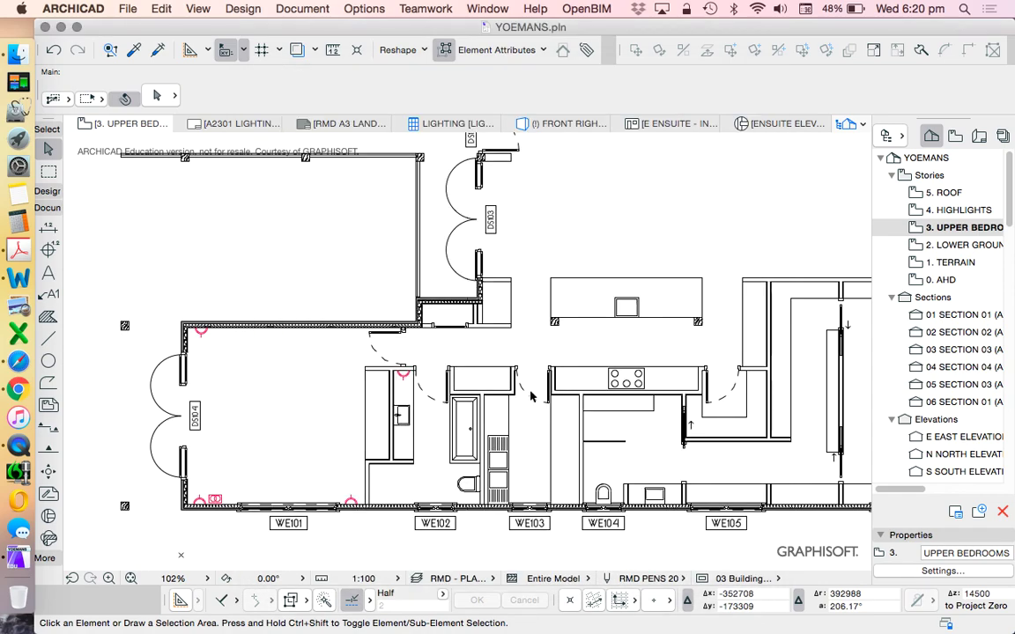
{"action": "left_click", "coordinate": [956, 136]}
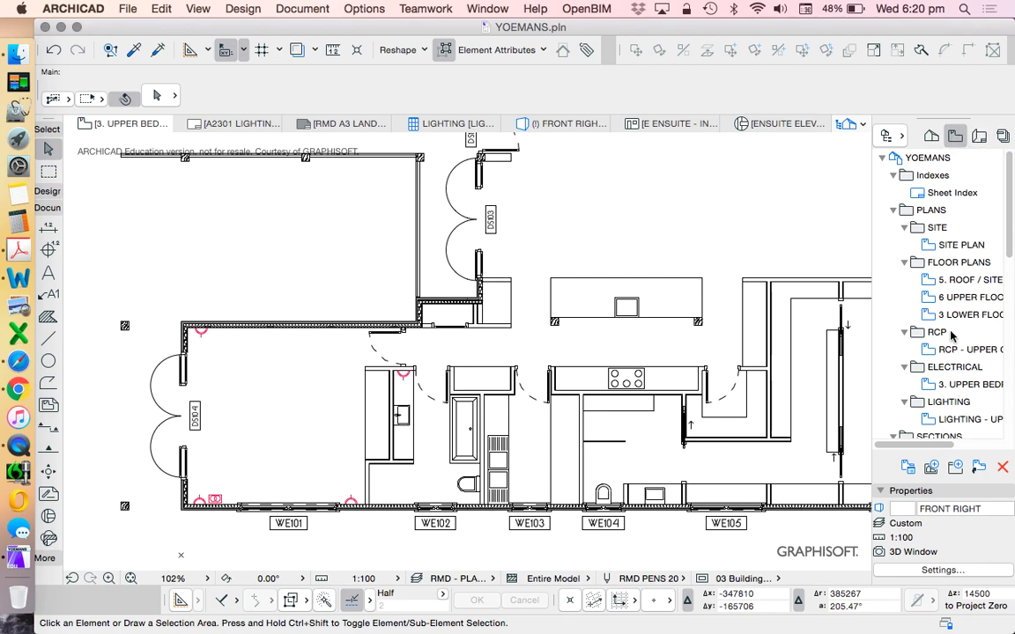
Open the 6 UPPER FLOOR view and inspect its View Settings
{"action": "double_click", "coordinate": [954, 299]}
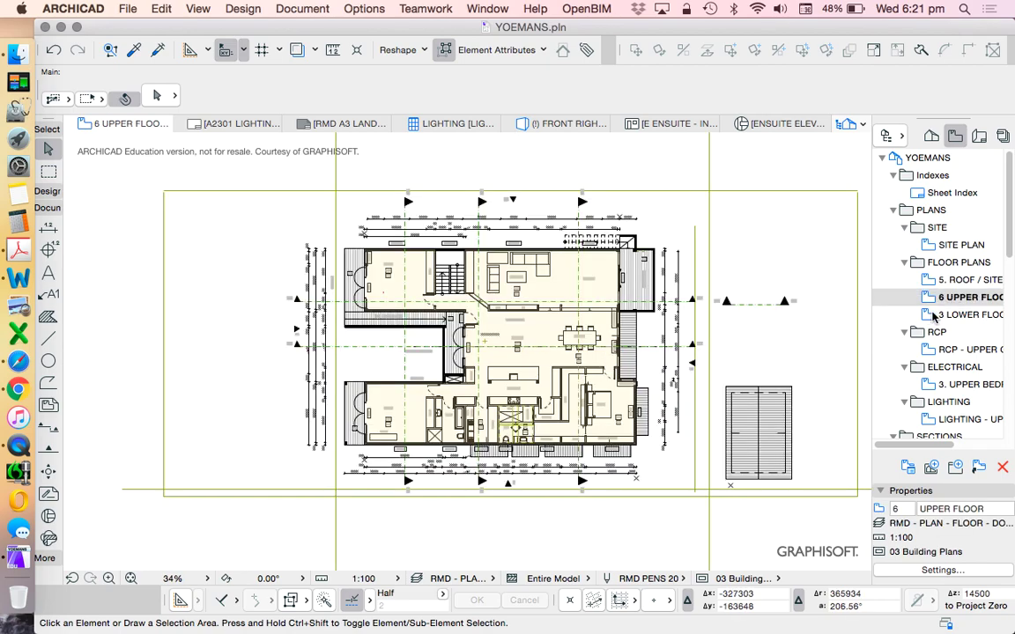
{"action": "right_click", "coordinate": [950, 298]}
{"action": "left_click", "coordinate": [820, 552]}
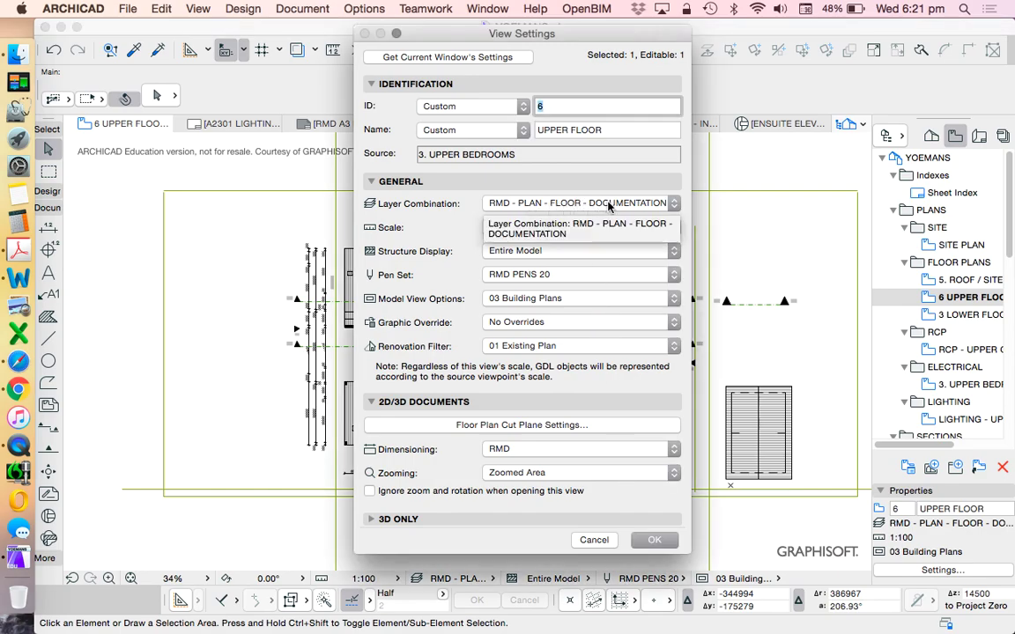
{"action": "left_click", "coordinate": [655, 540]}
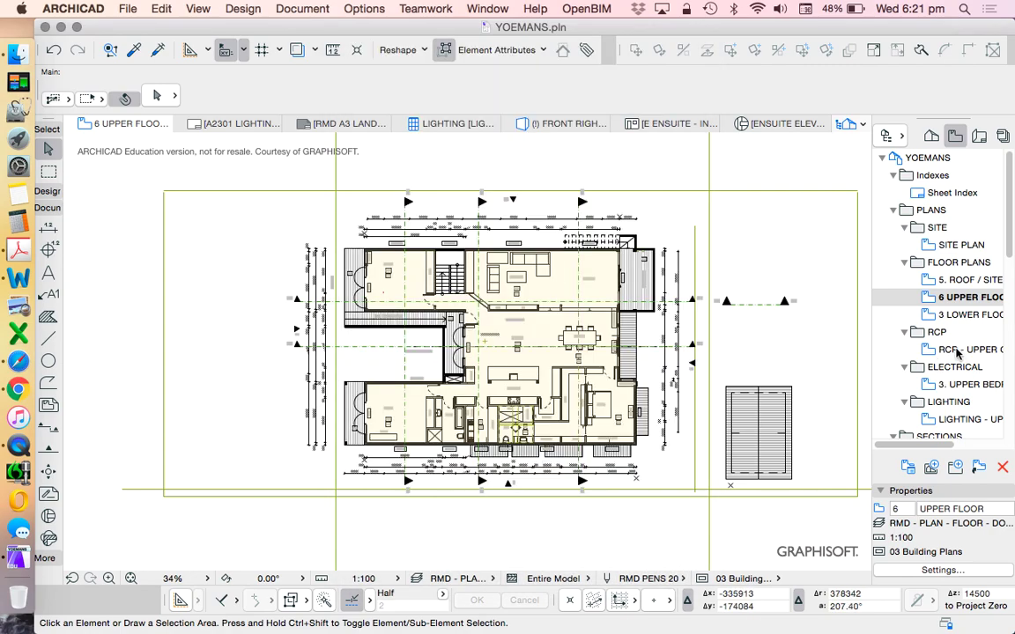
Inspect the RCP - UPPER GROUND view's settings, then open that view
{"action": "right_click", "coordinate": [958, 353]}
{"action": "left_click", "coordinate": [829, 598]}
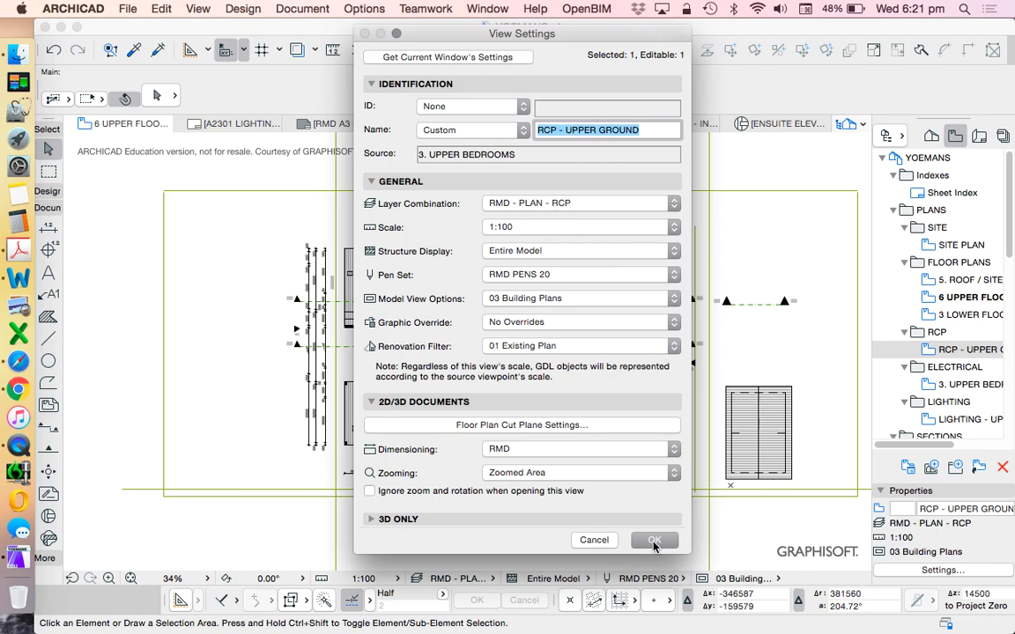
{"action": "left_click", "coordinate": [655, 540]}
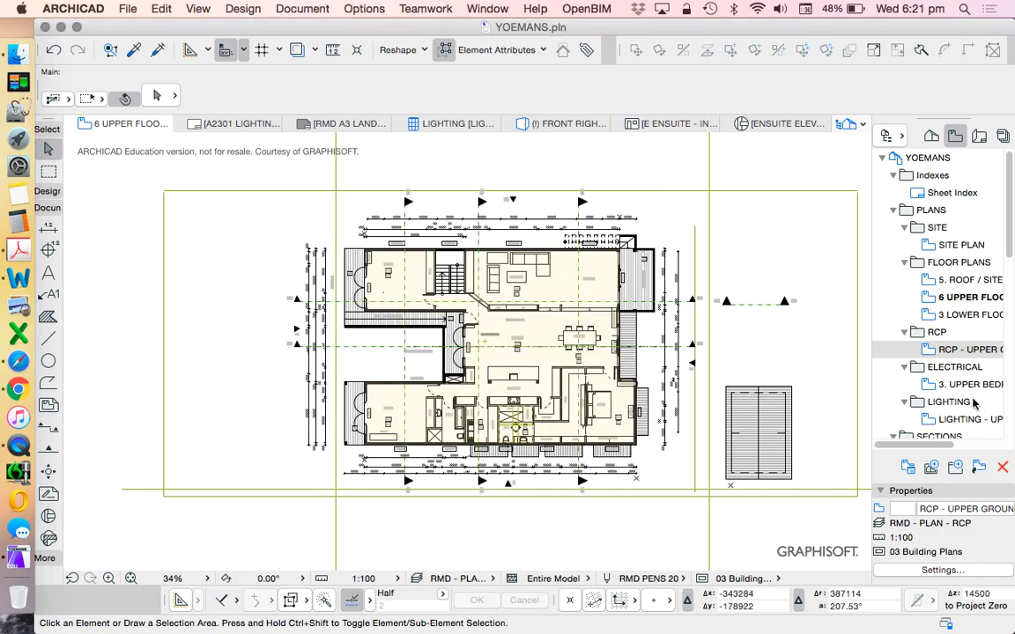
{"action": "double_click", "coordinate": [960, 351]}
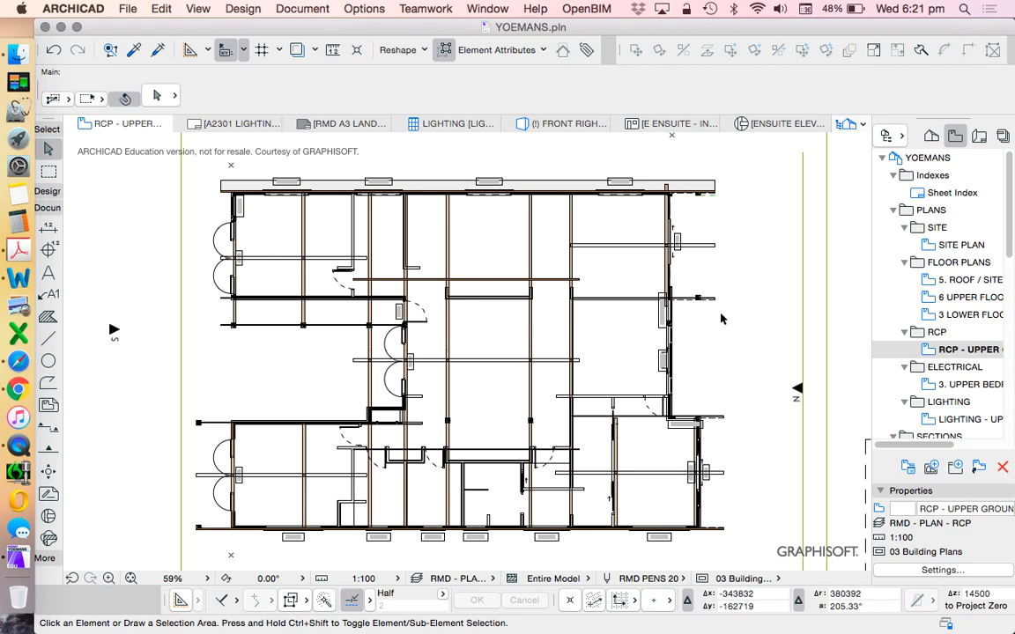
Open 3. UPPER BEDROOMS under the ELECTRICAL folder in the View Map
{"action": "scroll", "coordinate": [720, 320], "scroll_direction": "down", "scroll_amount": 1}
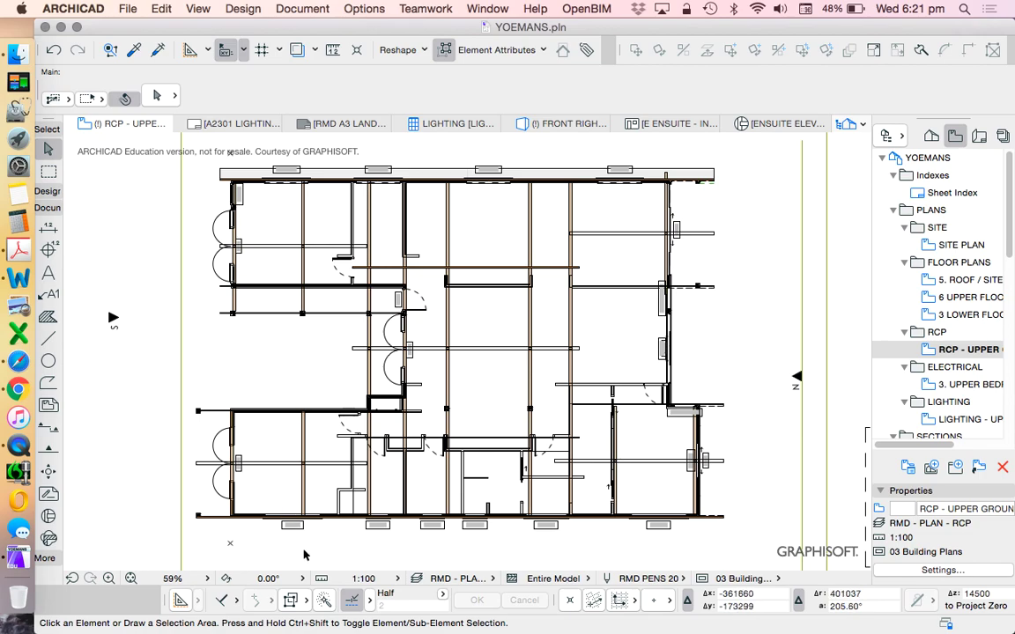
{"action": "double_click", "coordinate": [962, 389]}
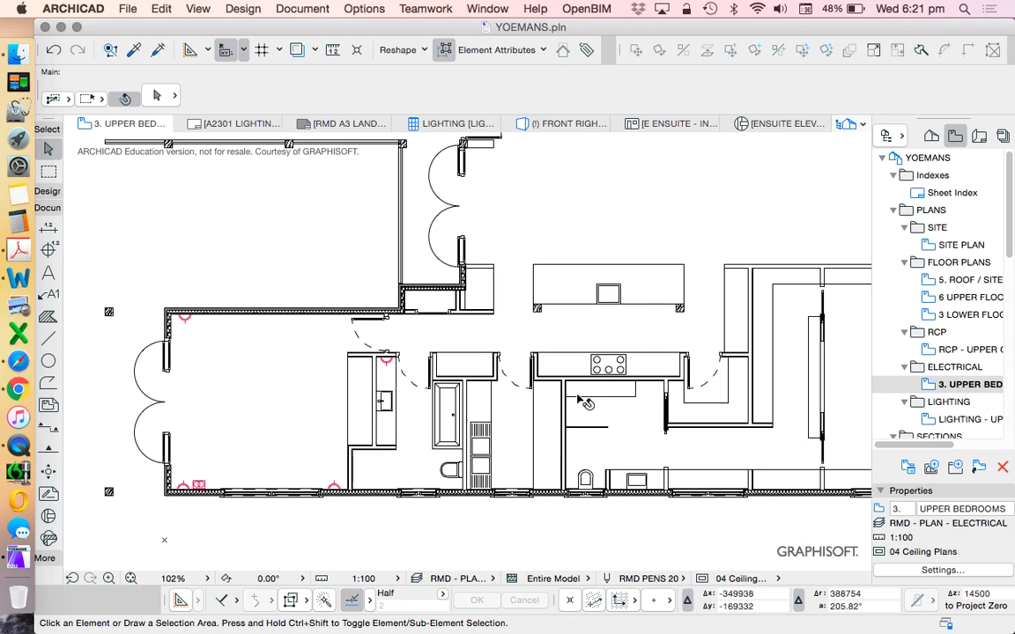
{"action": "left_click", "coordinate": [969, 421]}
Open the LIGHTING - UPPER GROUND view, then layout A2301 LIGHTING - UGF from the Layout Book
{"action": "double_click", "coordinate": [973, 425]}
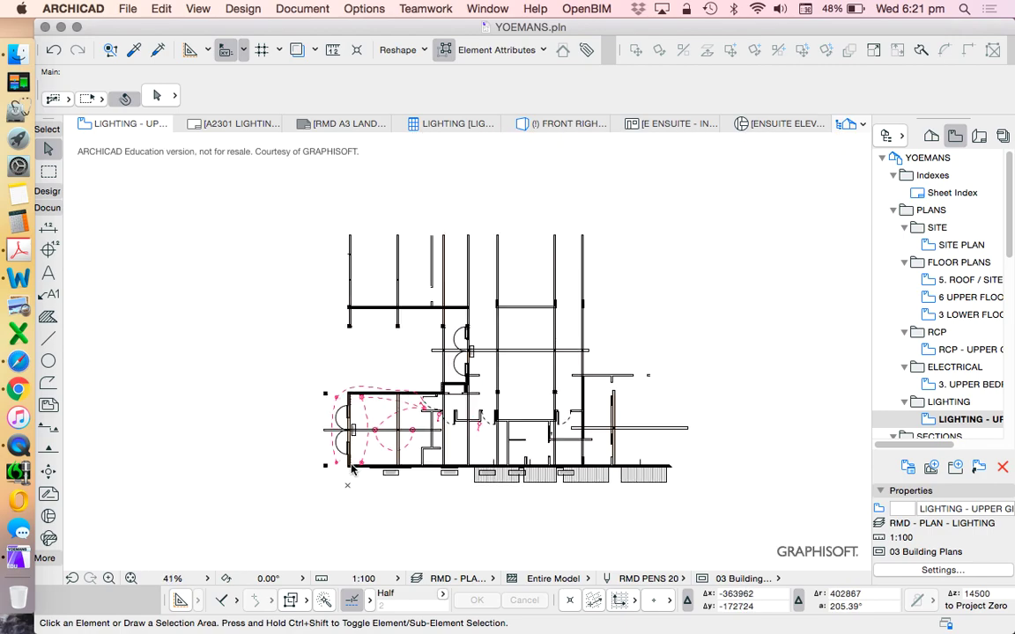
{"action": "left_click", "coordinate": [979, 137]}
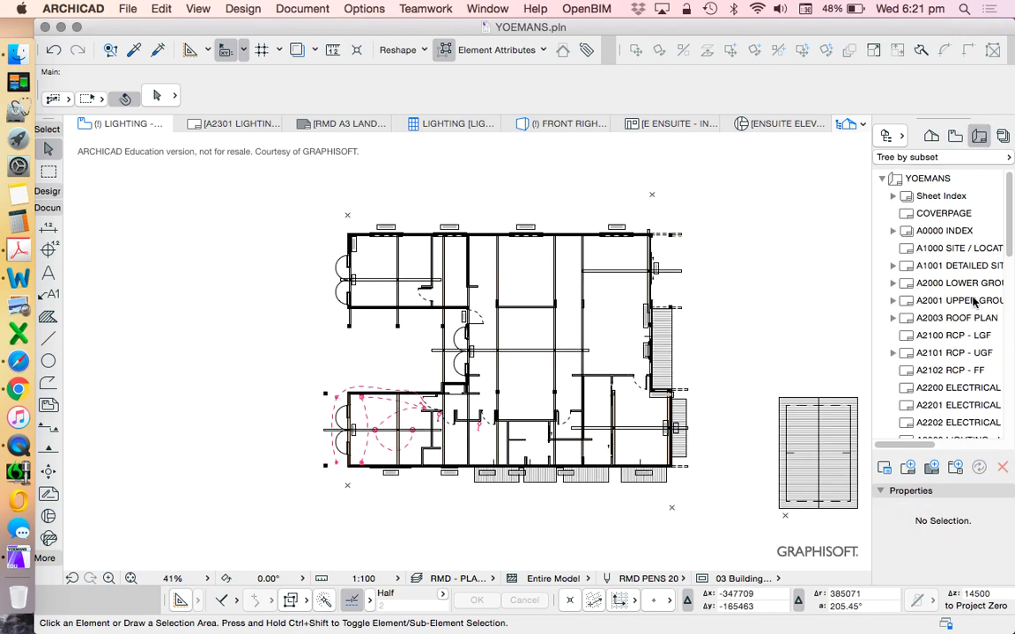
{"action": "scroll", "coordinate": [975, 302], "scroll_direction": "down", "scroll_amount": 5}
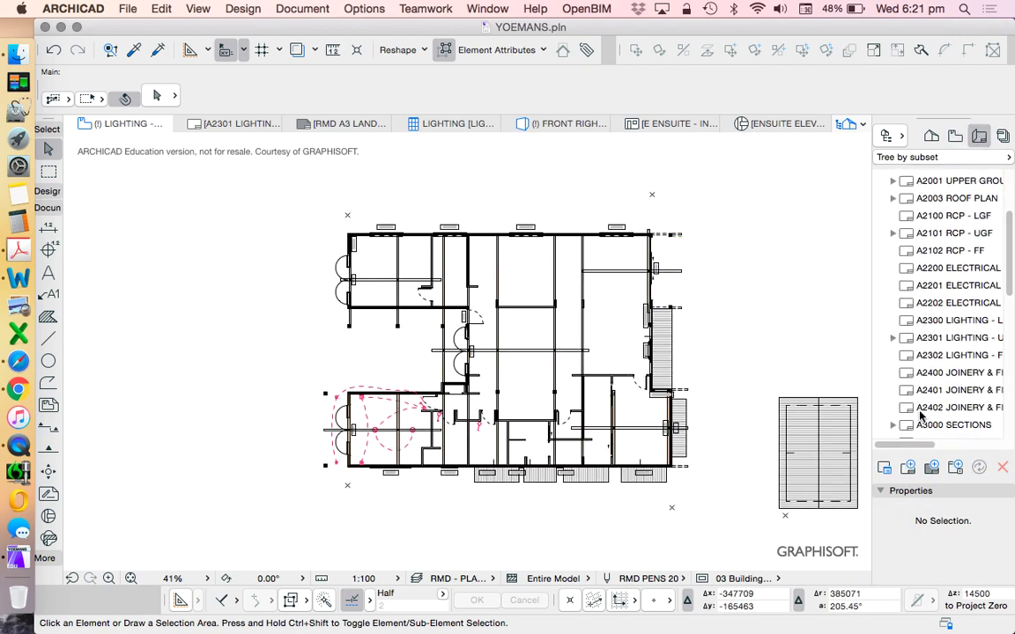
{"action": "double_click", "coordinate": [941, 340]}
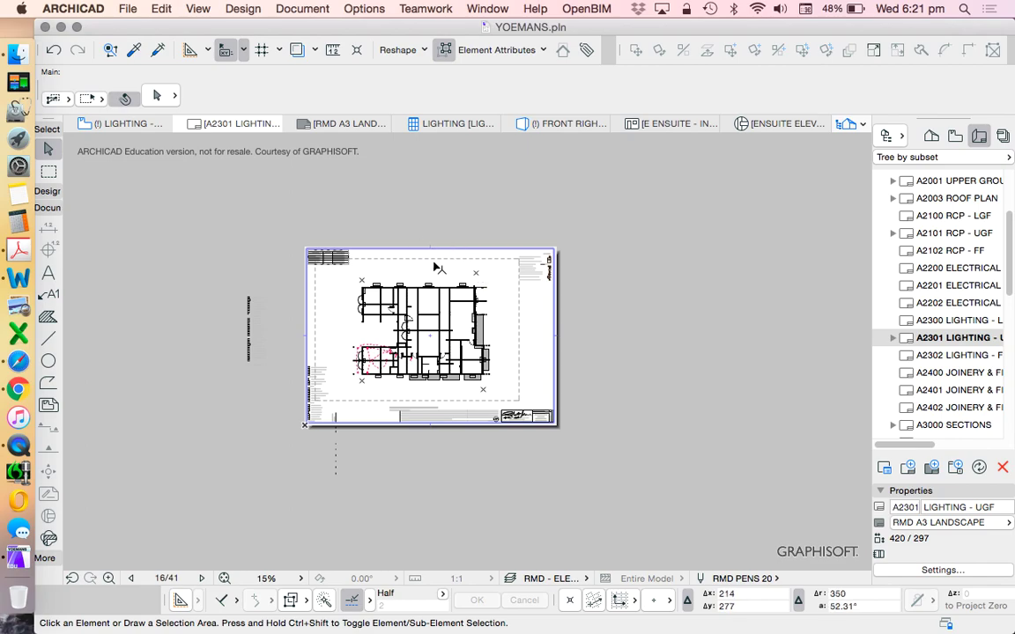
Open the placed drawing's source view and review its settings: RMD - PLAN - LIGHTING, 1:100
{"action": "left_click", "coordinate": [438, 268]}
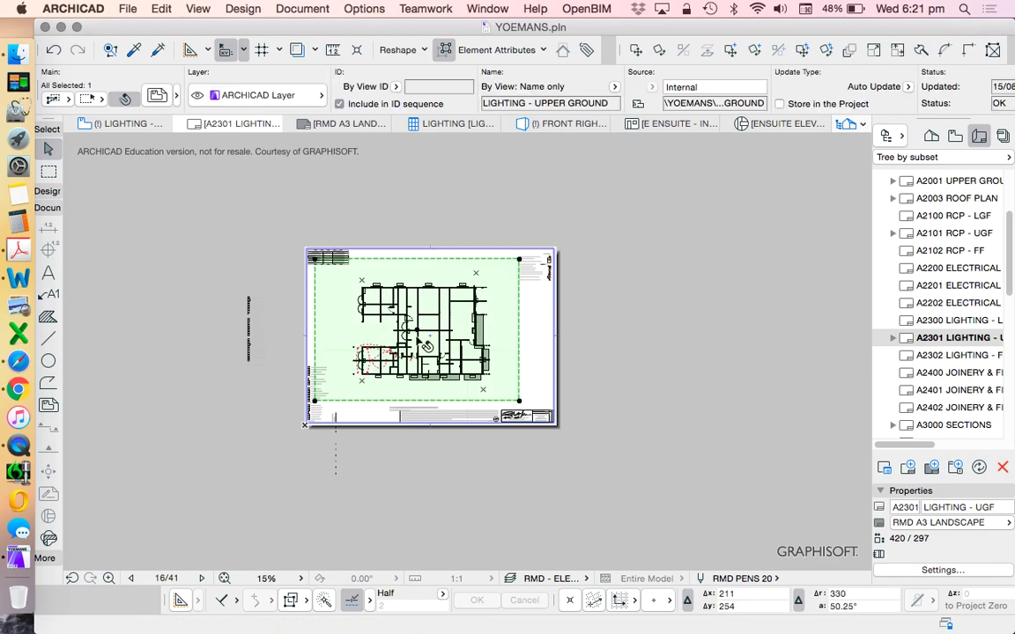
{"action": "right_click", "coordinate": [470, 185]}
{"action": "left_click", "coordinate": [483, 220]}
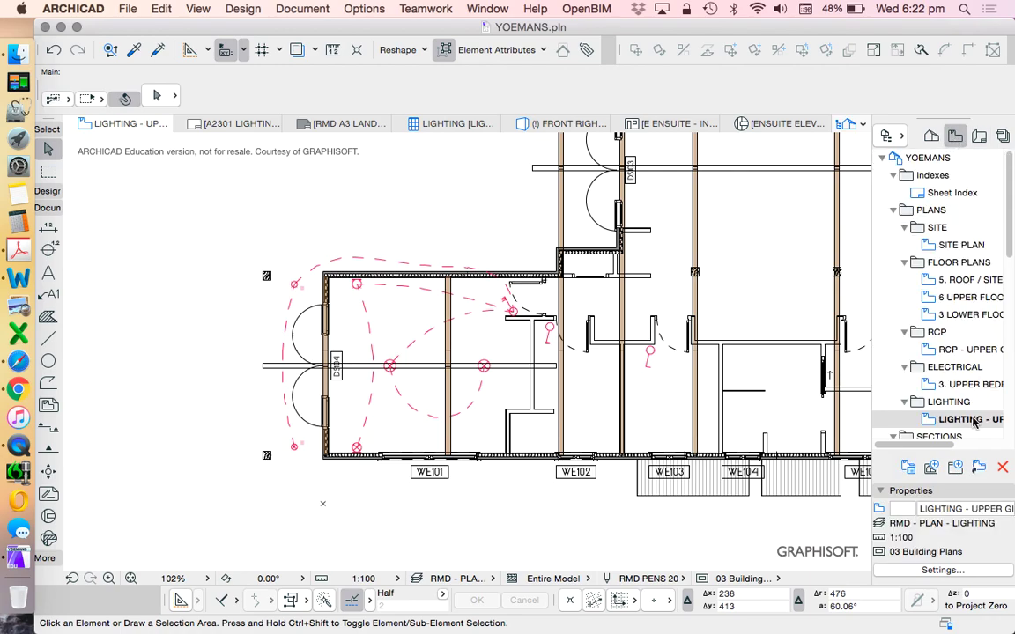
{"action": "right_click", "coordinate": [974, 421]}
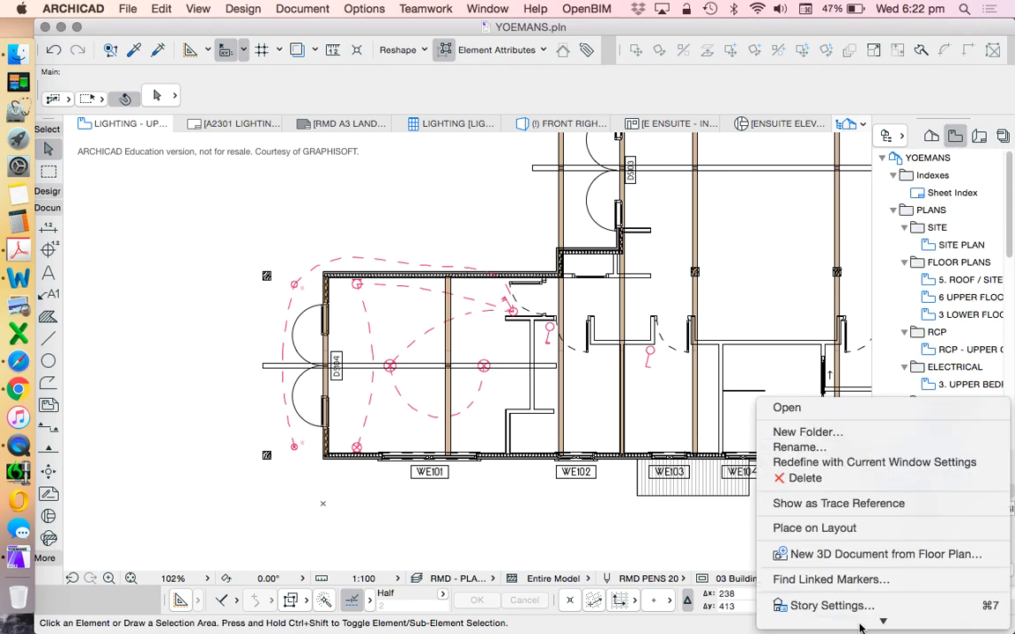
{"action": "left_click", "coordinate": [837, 614]}
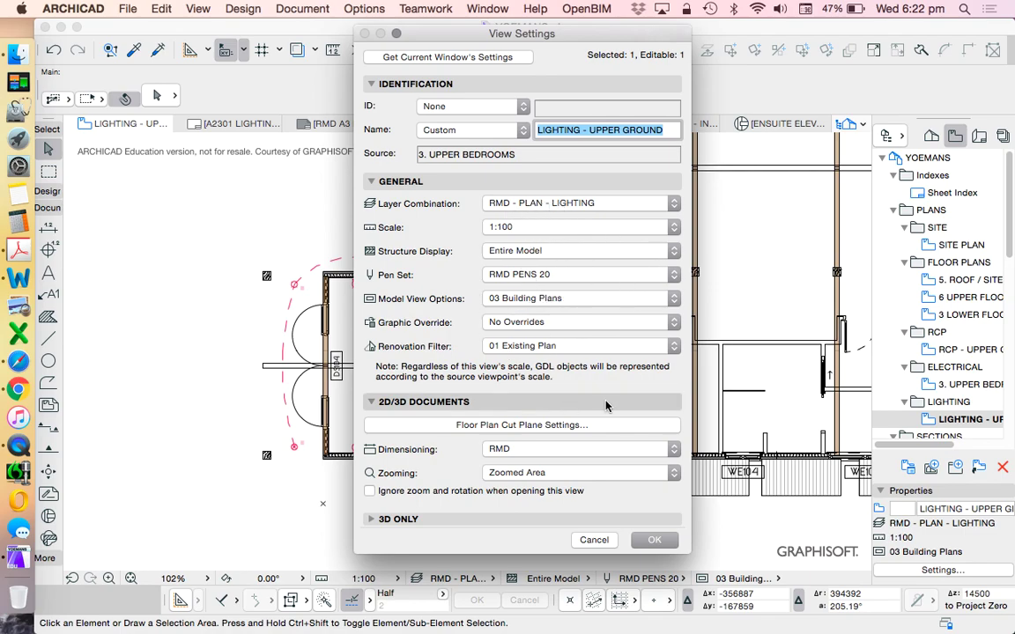
{"action": "left_click", "coordinate": [592, 541]}
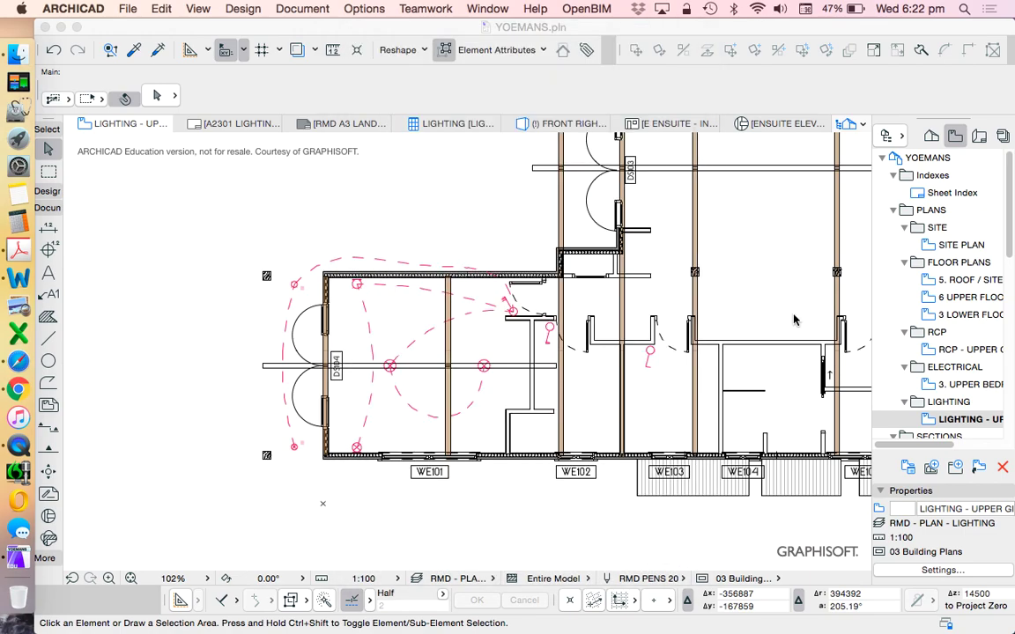
Open story 3. UPPER BEDROOMS and make every layer visible, giving a Custom layer set
{"action": "left_click", "coordinate": [976, 141]}
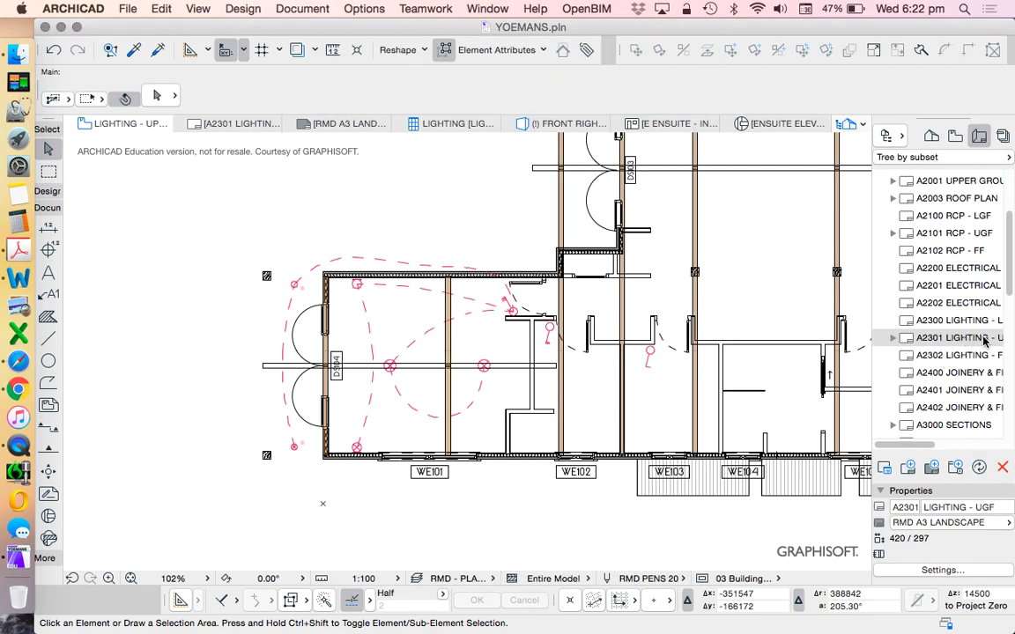
{"action": "left_click", "coordinate": [933, 137]}
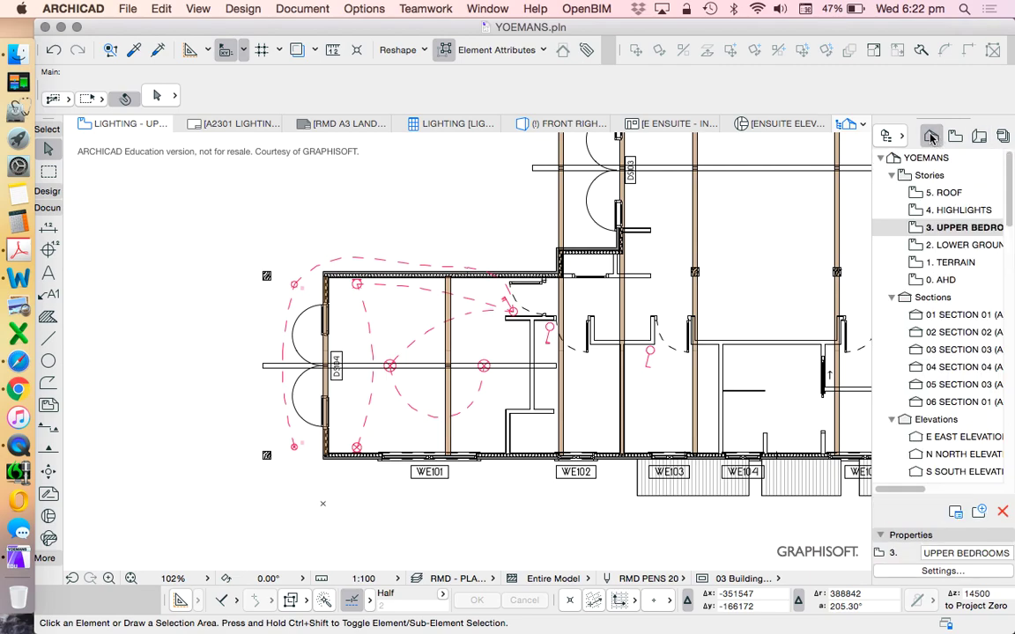
{"action": "double_click", "coordinate": [908, 228]}
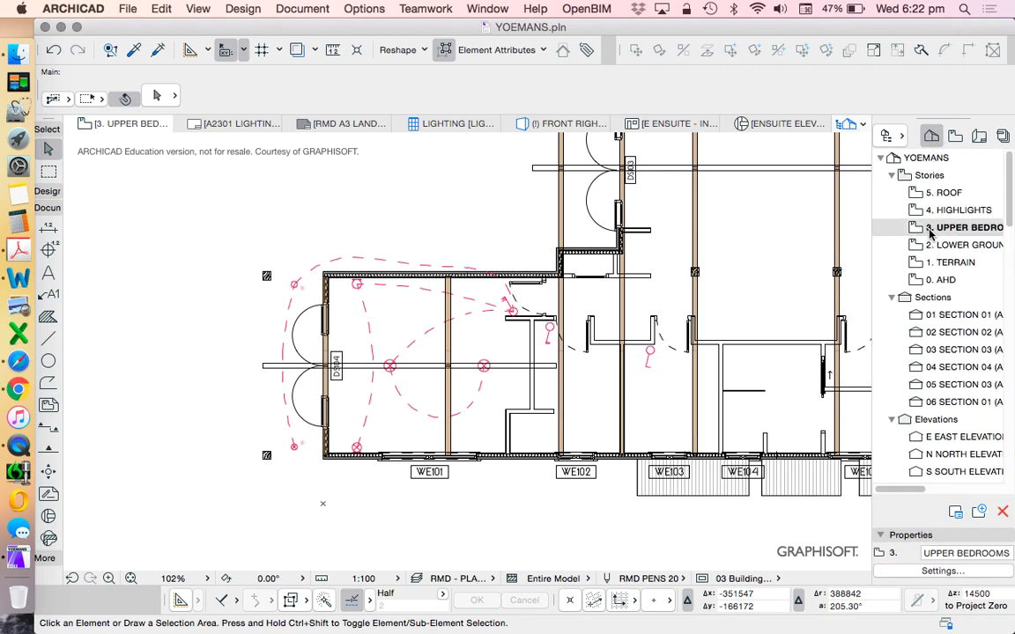
{"action": "scroll", "coordinate": [414, 394], "scroll_direction": "down", "scroll_amount": 5}
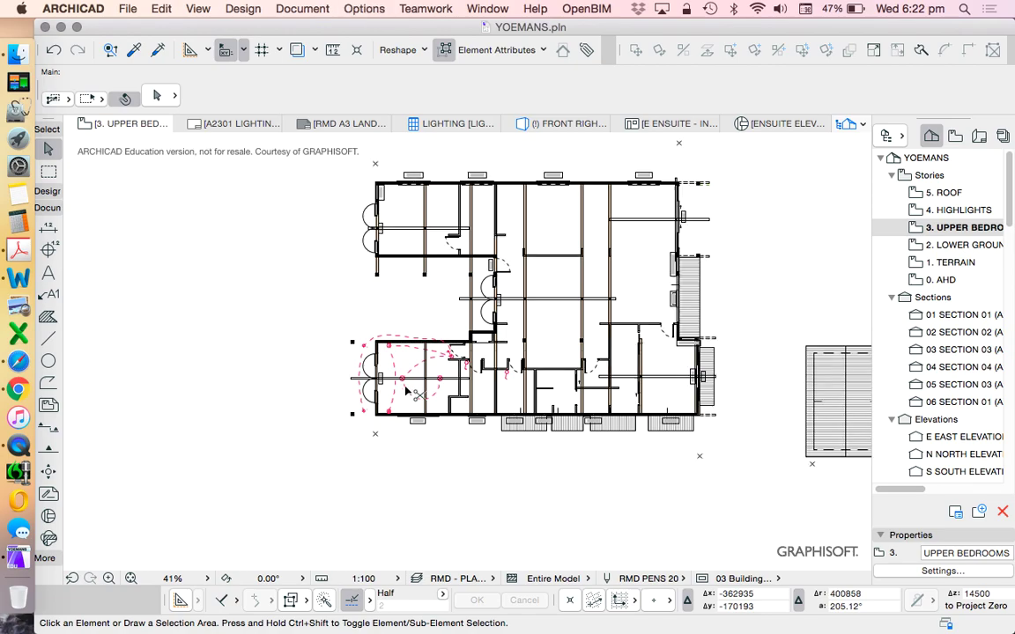
{"action": "key", "text": "super+l"}
{"action": "left_click", "coordinate": [892, 414]}
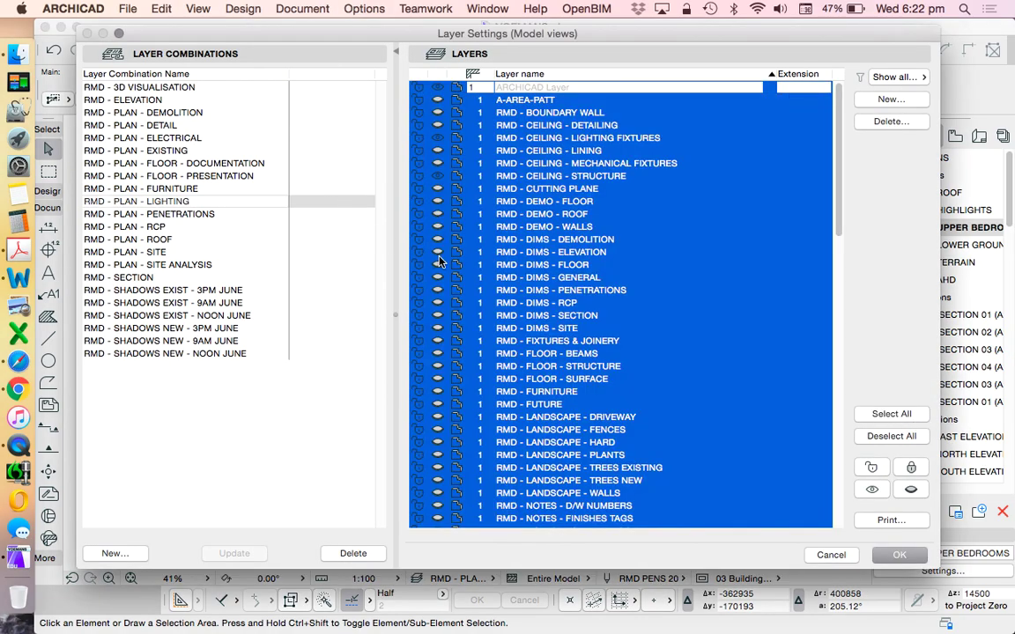
{"action": "left_click", "coordinate": [900, 555]}
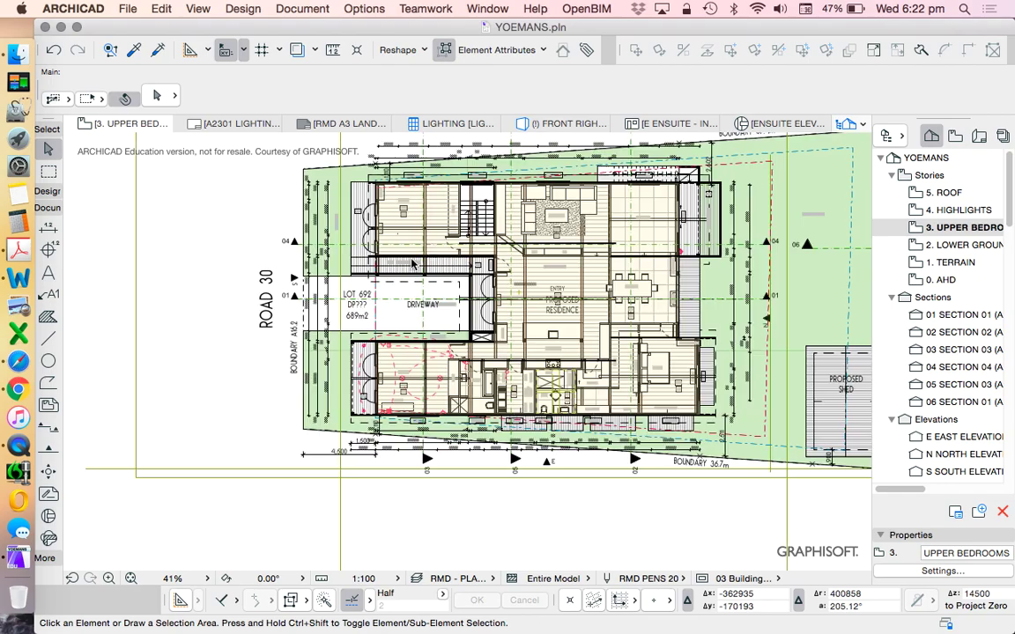
{"action": "scroll", "coordinate": [562, 268], "scroll_direction": "up", "scroll_amount": 3}
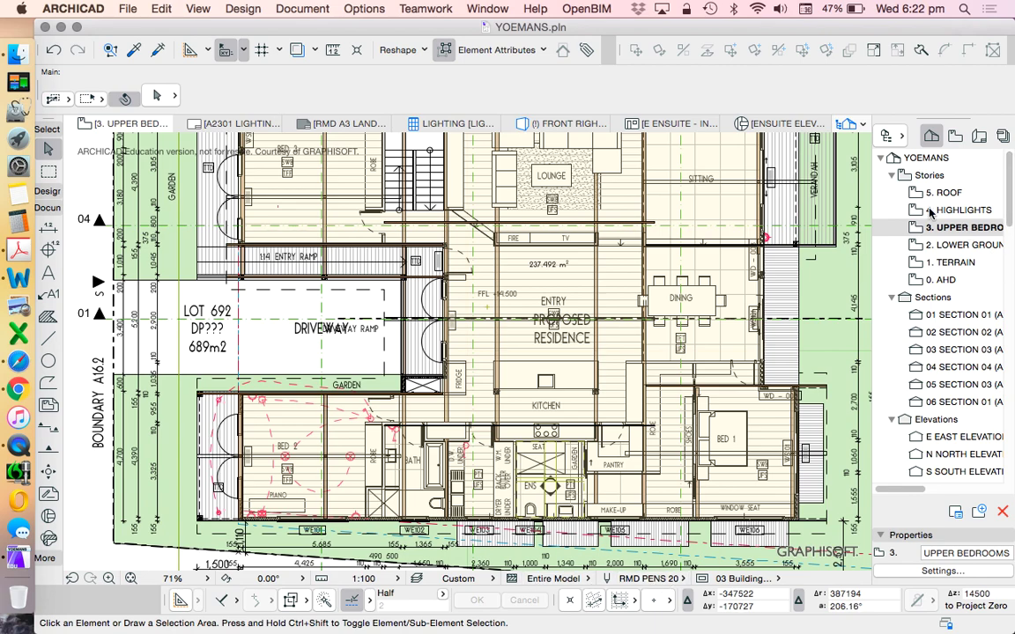
Recheck the LIGHTING - UPPER GROUND view's settings in the View Map and confirm them
{"action": "left_click", "coordinate": [954, 138]}
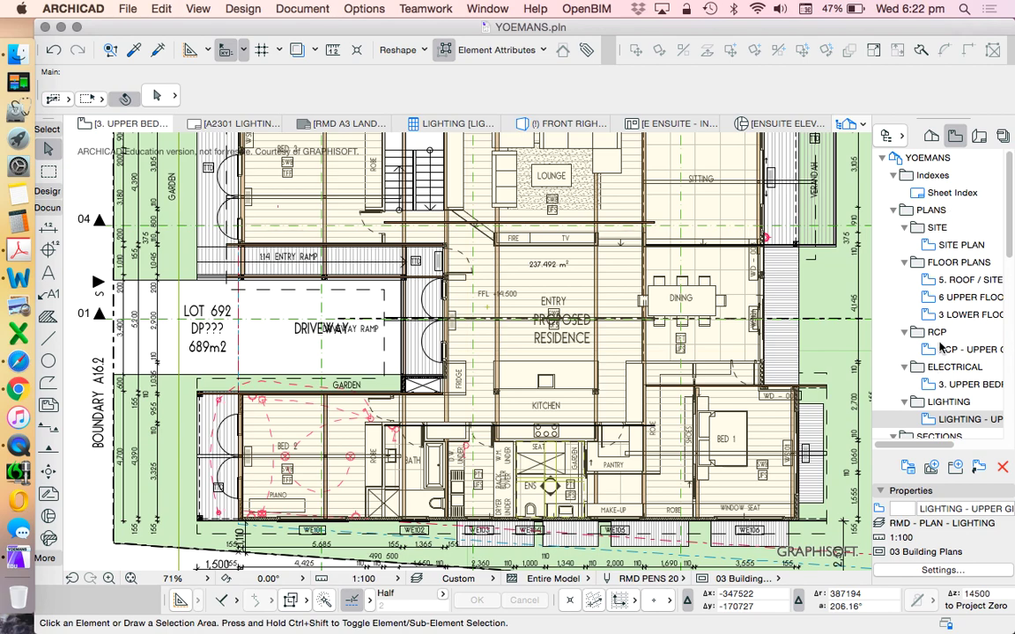
{"action": "right_click", "coordinate": [964, 419]}
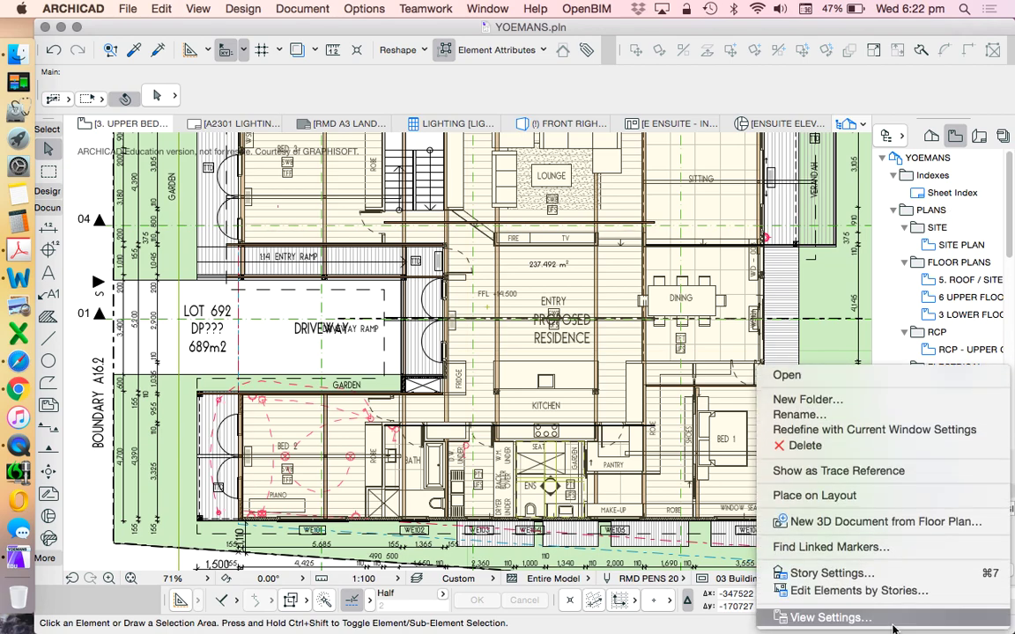
{"action": "left_click", "coordinate": [892, 624]}
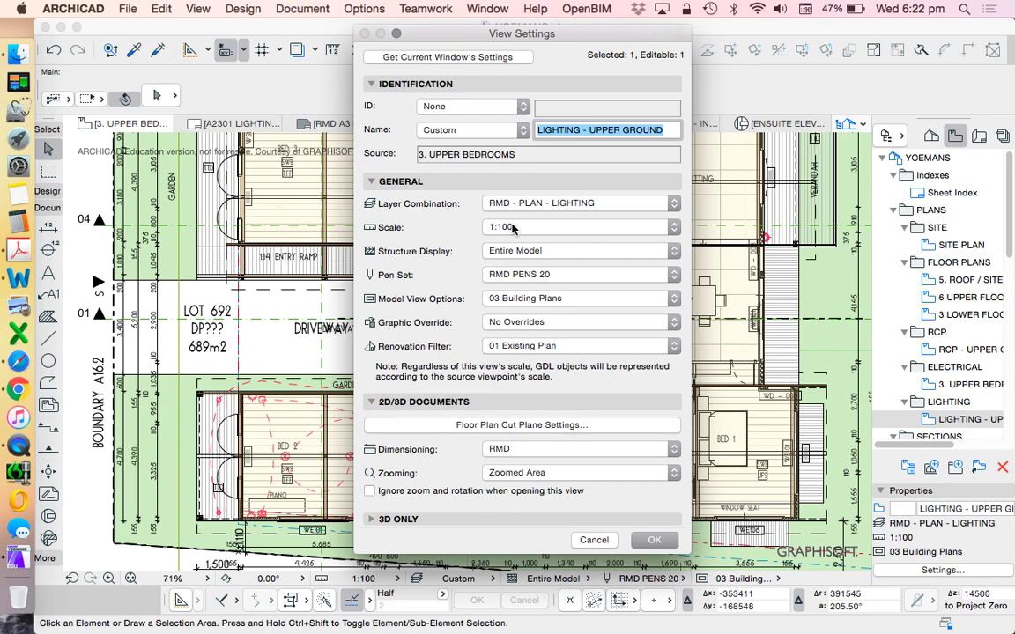
{"action": "left_click", "coordinate": [652, 540]}
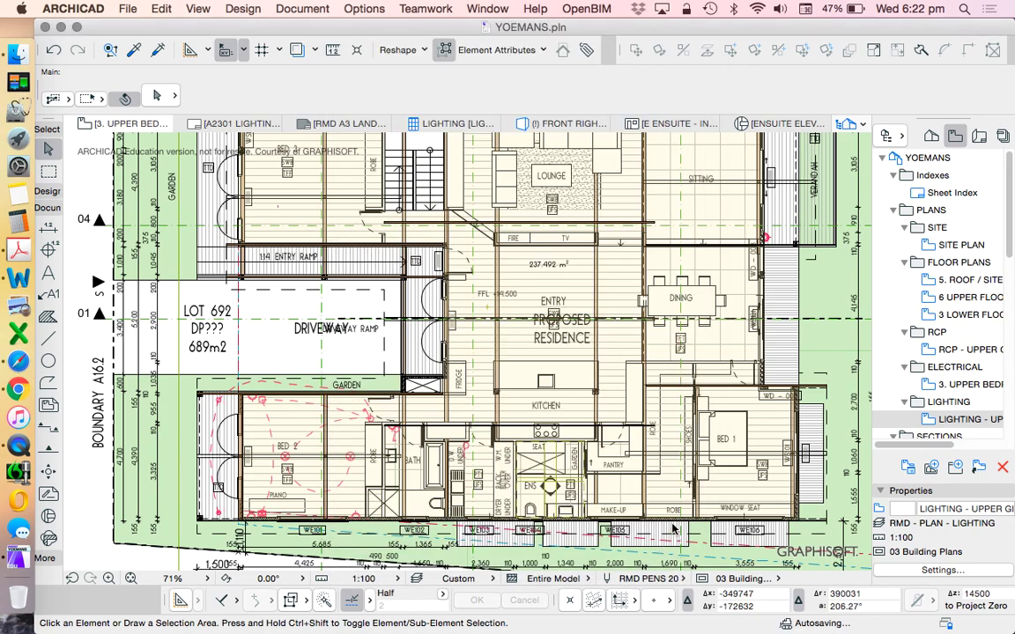
Display the 1 - Views publisher set listing PDF sheets A1001 through A6101
{"action": "left_click", "coordinate": [981, 138]}
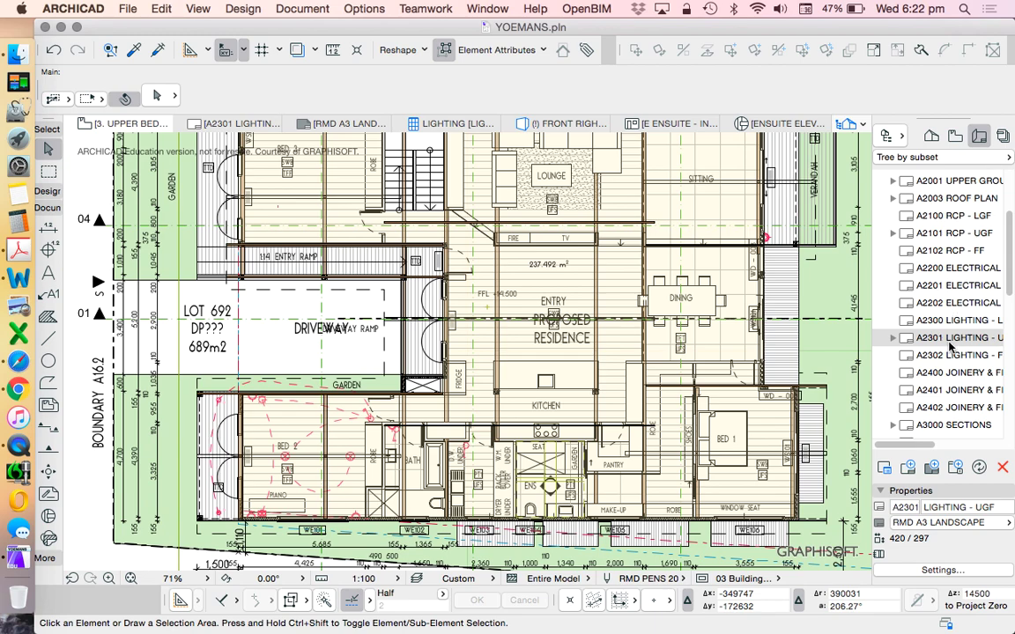
{"action": "left_click", "coordinate": [1002, 137]}
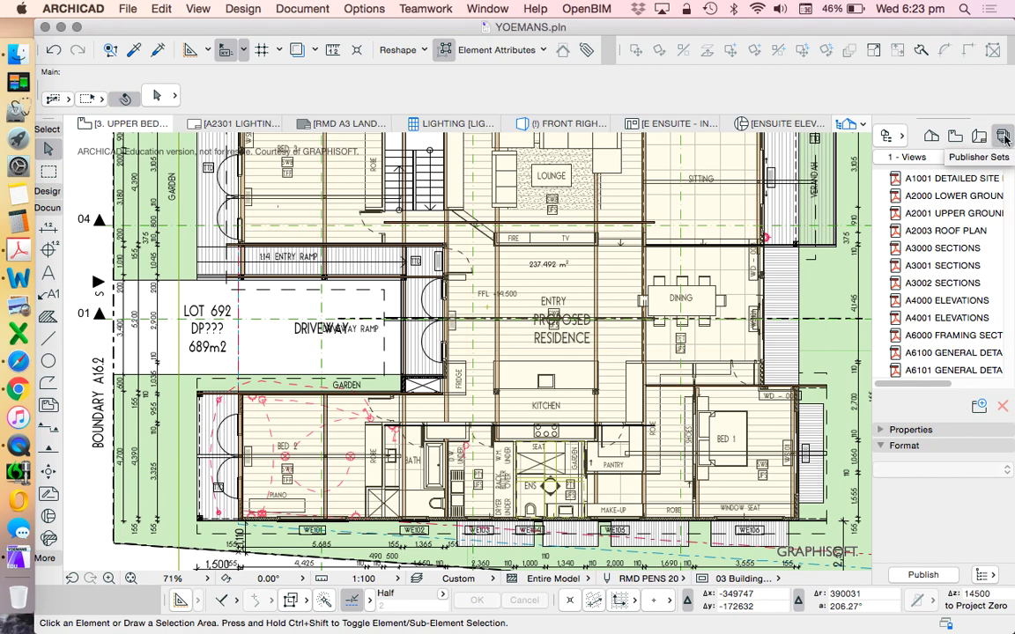
{"action": "left_click", "coordinate": [888, 136]}
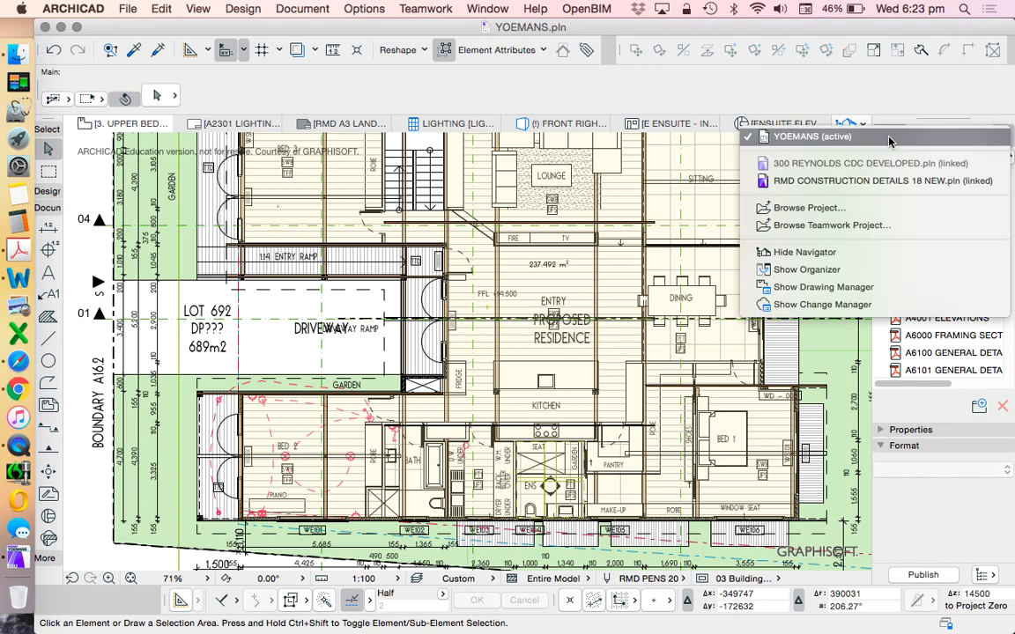
{"action": "left_click", "coordinate": [840, 273]}
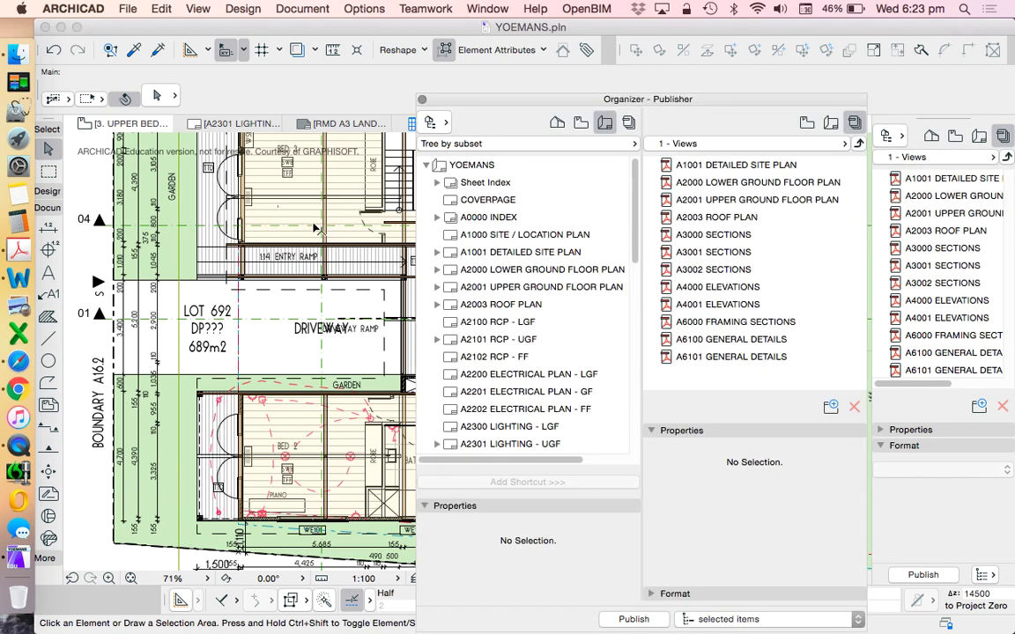
{"action": "left_click_drag", "start_coordinate": [507, 99], "coordinate": [406, 100]}
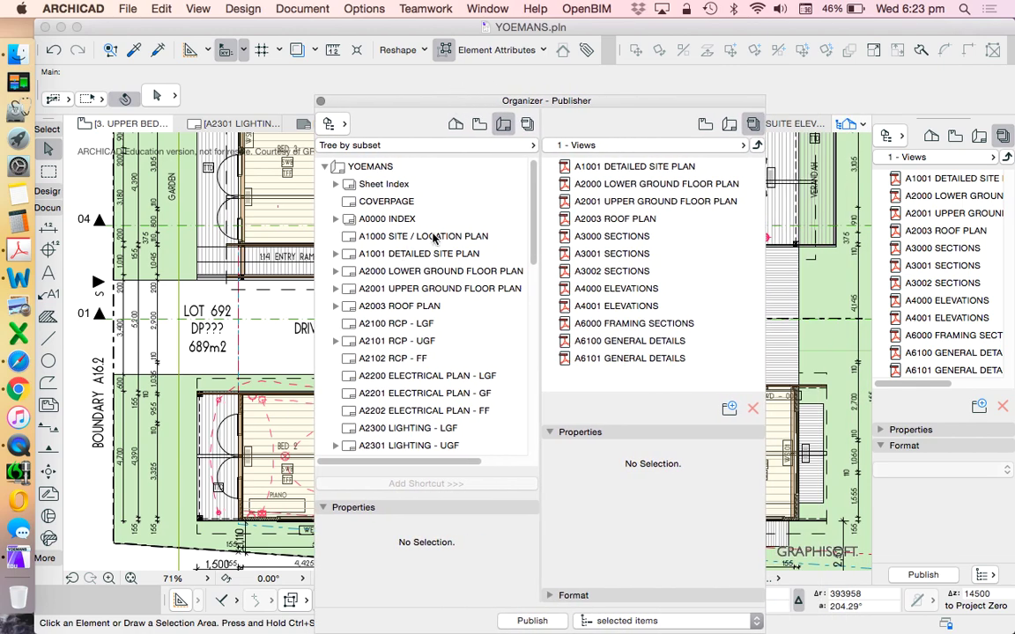
{"action": "left_click", "coordinate": [320, 100]}
Open the saved 6 UPPER FLOOR view under FLOOR PLANS in the View Map
{"action": "left_click", "coordinate": [959, 137]}
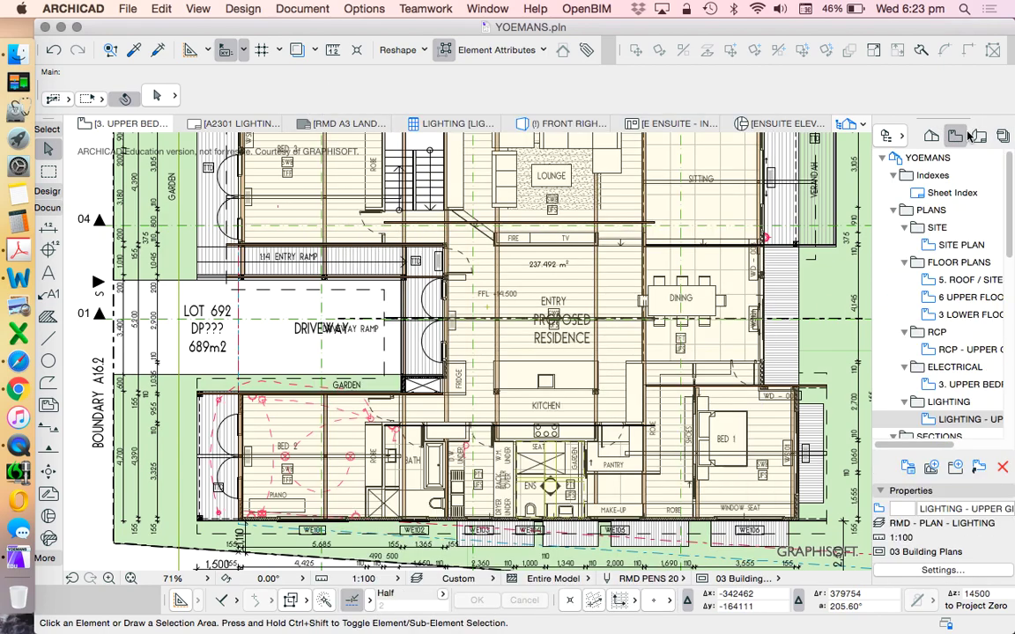
{"action": "double_click", "coordinate": [962, 299]}
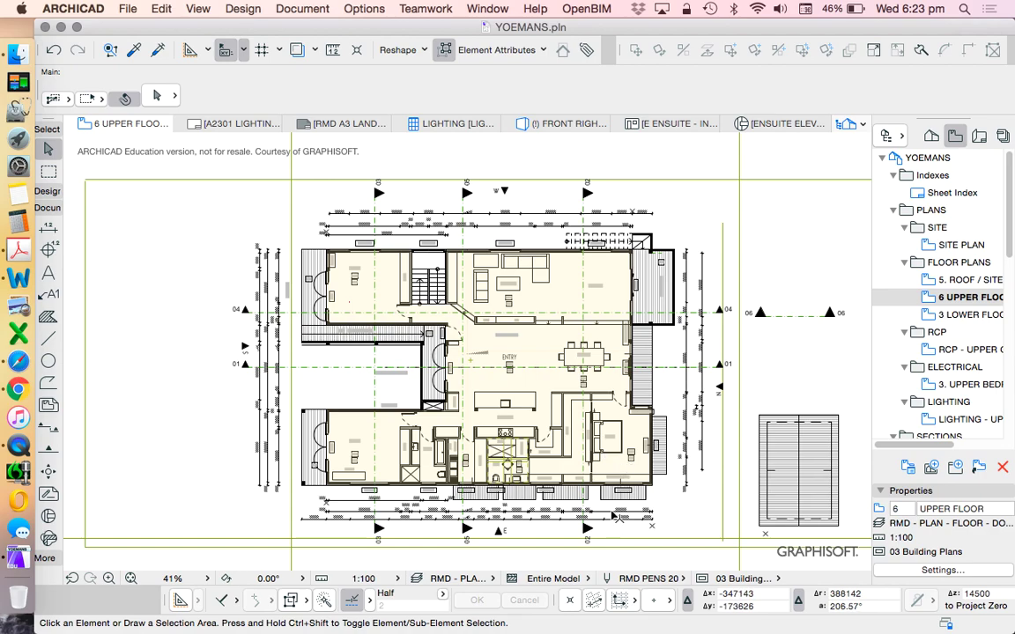
{"action": "scroll", "coordinate": [591, 461], "scroll_direction": "down", "scroll_amount": 1}
{"action": "scroll", "coordinate": [586, 460], "scroll_direction": "down", "scroll_amount": 1}
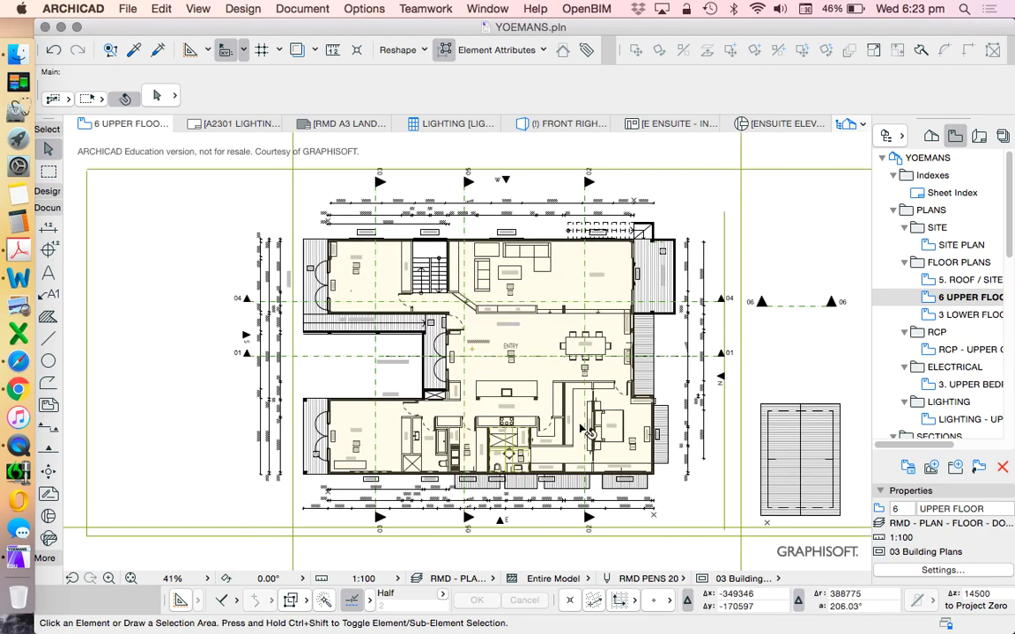